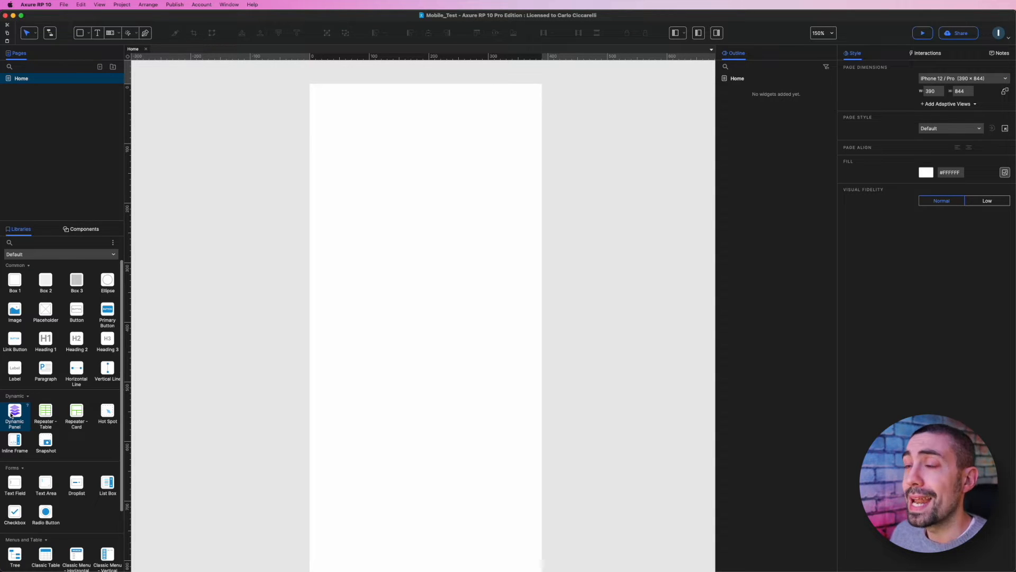
# Place a dynamic panel on the Home page and name it Top Nav.
pyautogui.moveTo(11, 415); pyautogui.dragTo(325, 158)
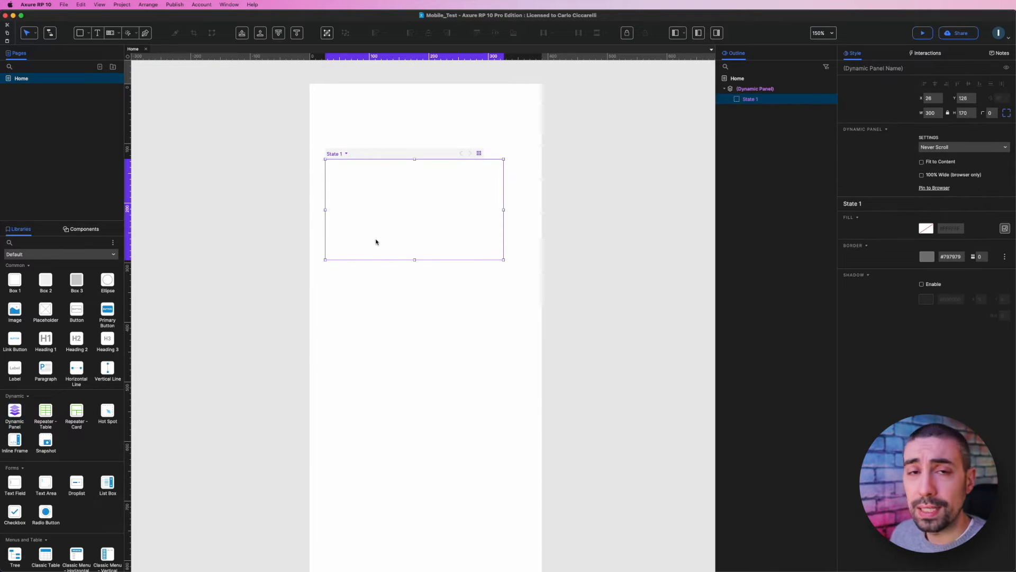
pyautogui.doubleClick(755, 90)
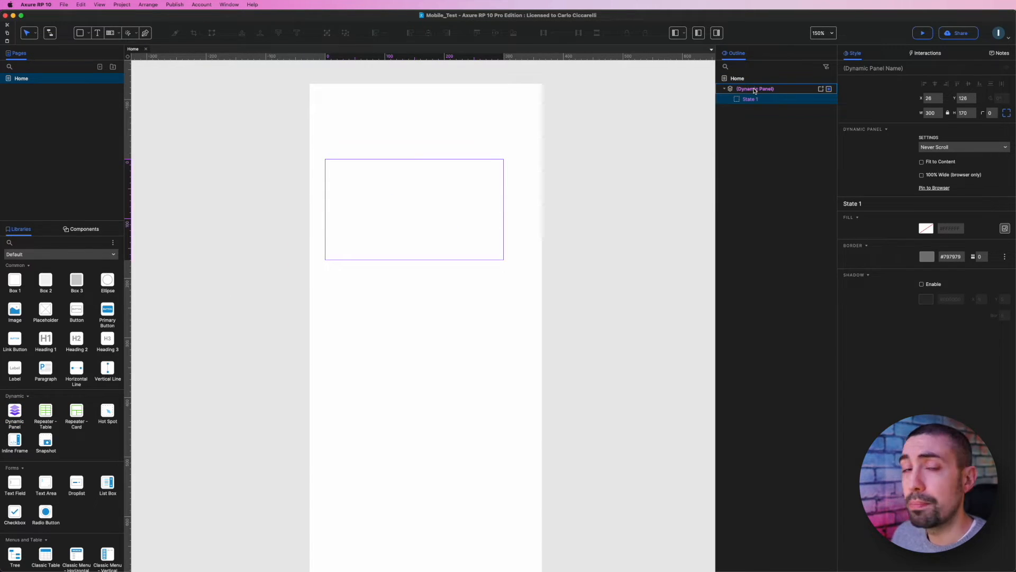
pyautogui.click(754, 89)
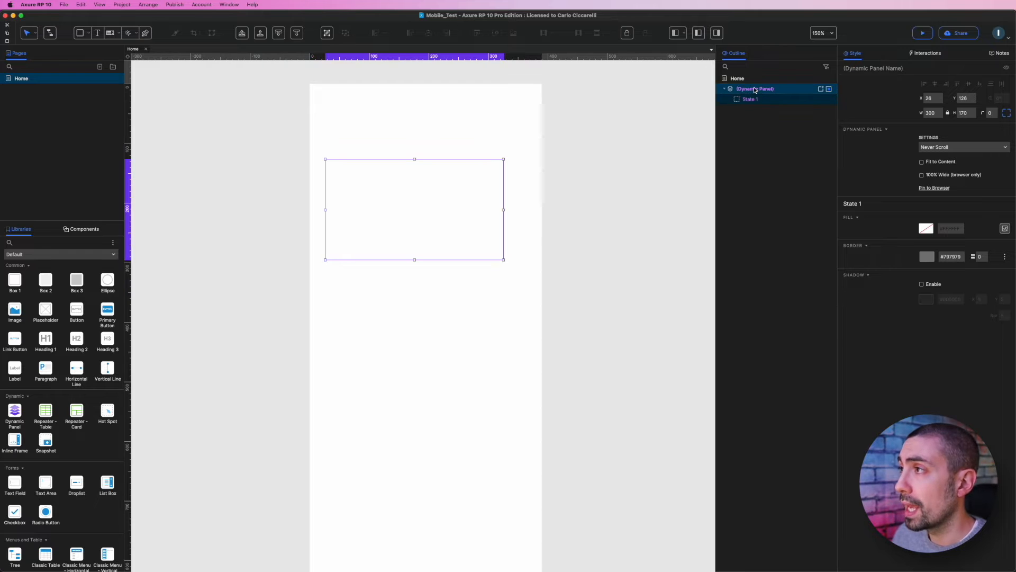
pyautogui.click(870, 67)
pyautogui.write('Top Nav')
pyautogui.press('Return')
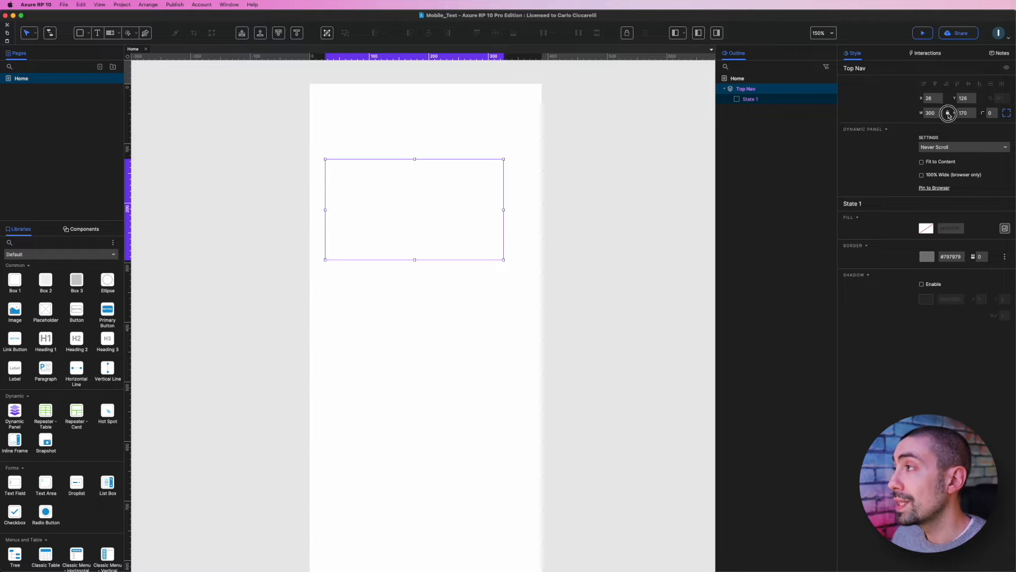
# Set the Top Nav panel's height to 56 and fit it across the page's top edge at 0, 0 with width 390.
pyautogui.click(966, 112)
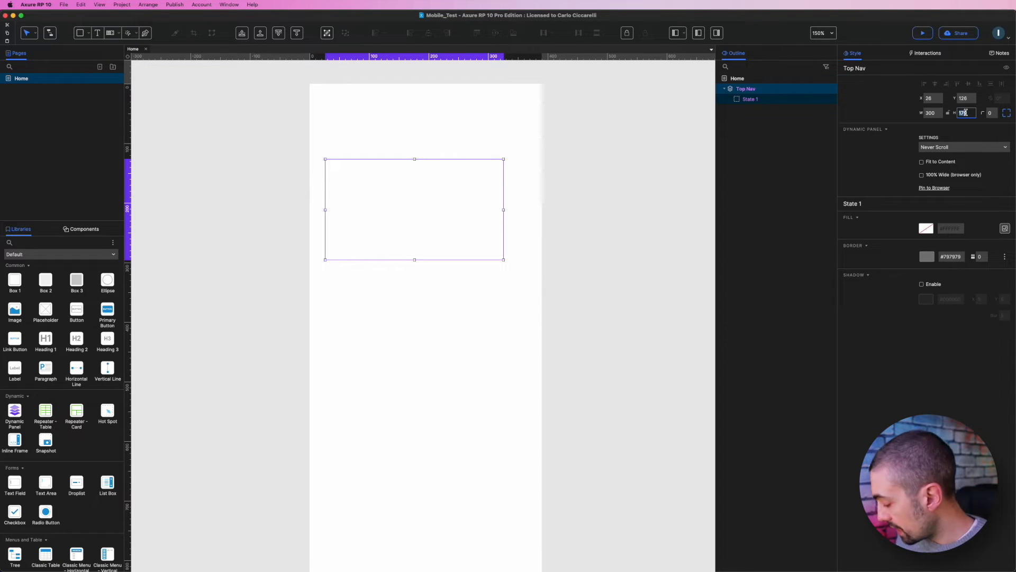
pyautogui.write('56')
pyautogui.press('Return')
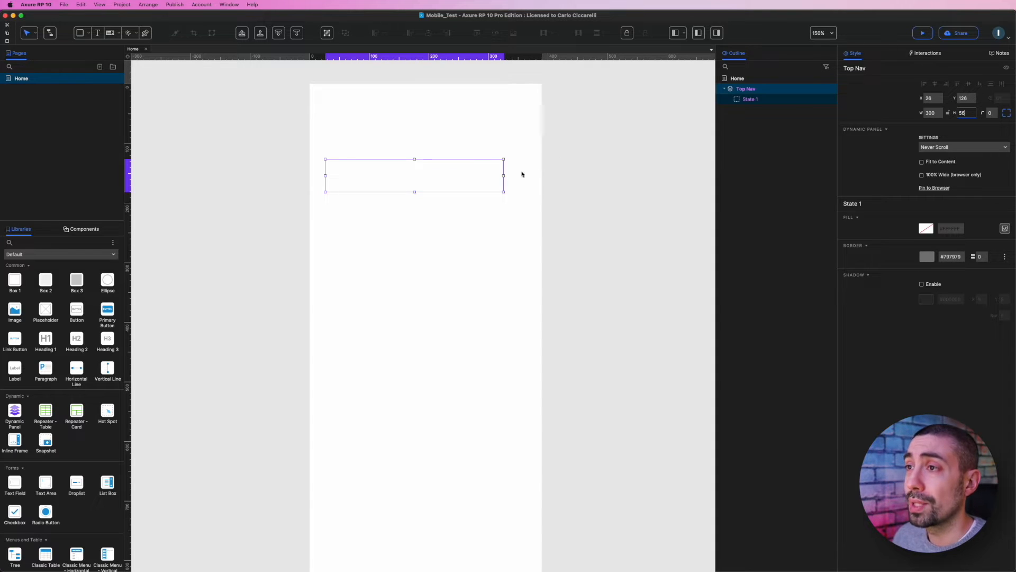
pyautogui.moveTo(461, 181); pyautogui.dragTo(541, 100)
# Fill State 1 of the Top Nav panel with the solid blue #0065FF.
pyautogui.click(929, 230)
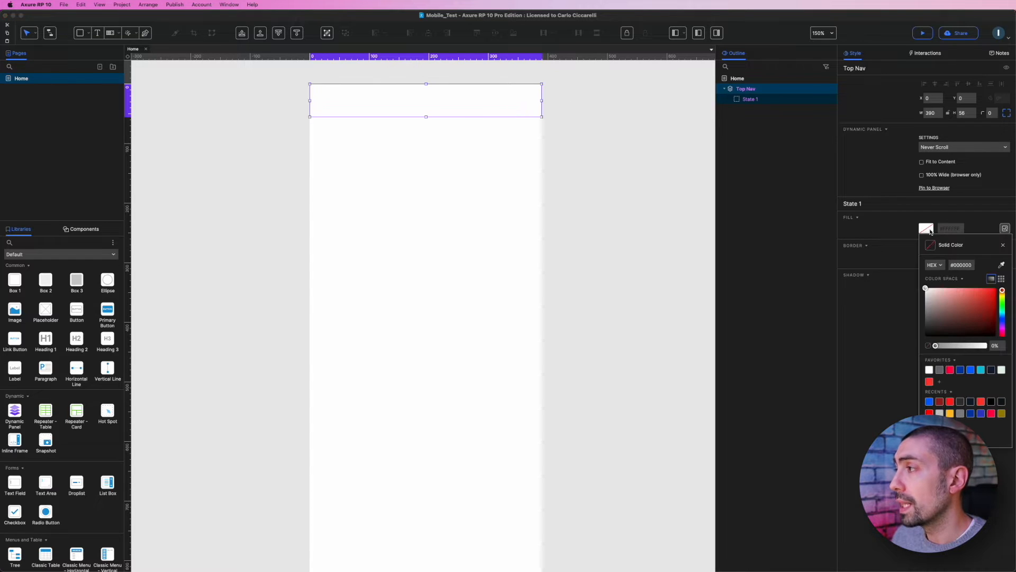
pyautogui.click(970, 370)
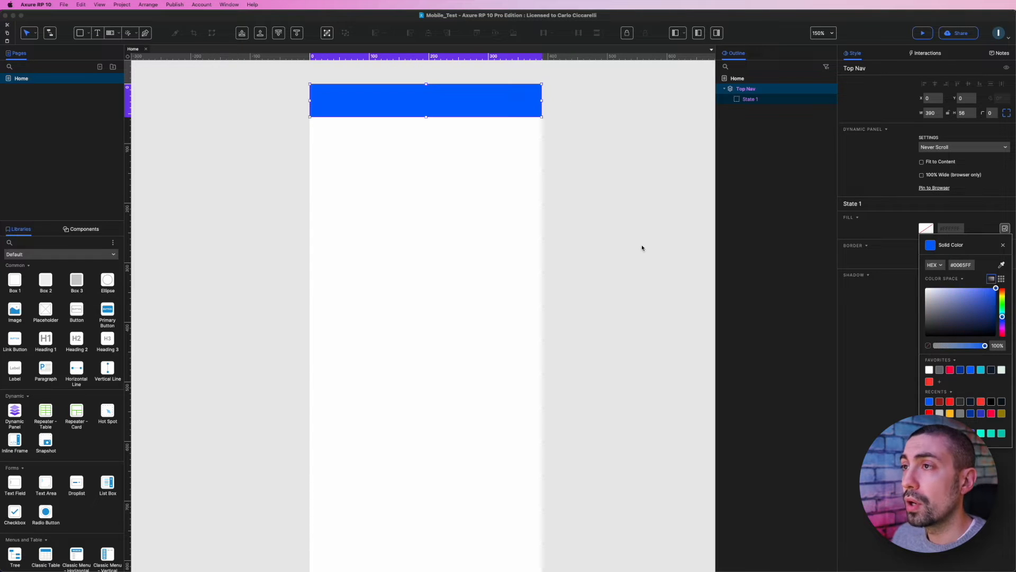
pyautogui.click(623, 195)
# Enable a shadow on the Top Nav panel's State 1 with X offset 0, Y offset 4 and blur 6, and adjust its opacity.
pyautogui.click(762, 89)
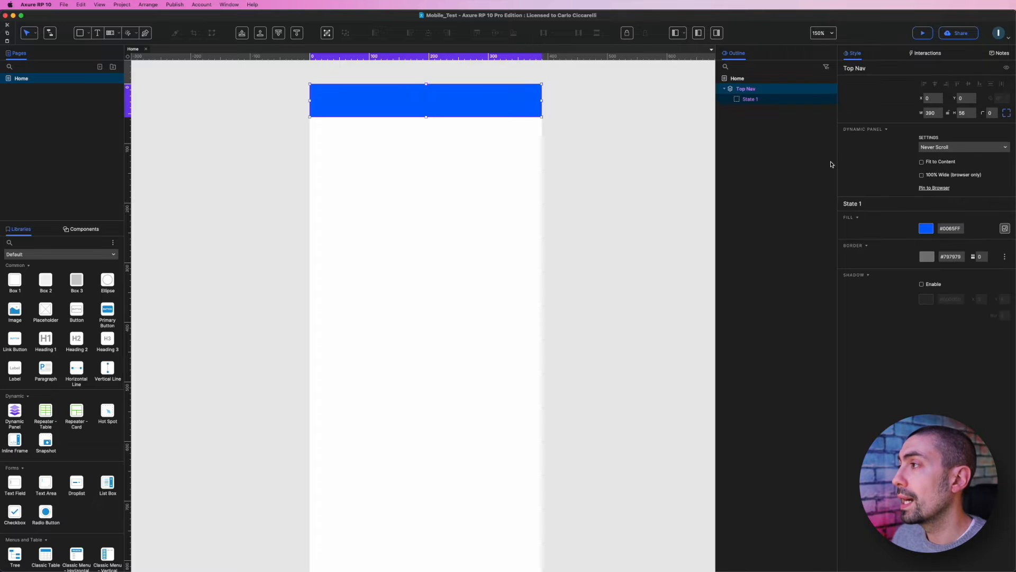
pyautogui.click(922, 284)
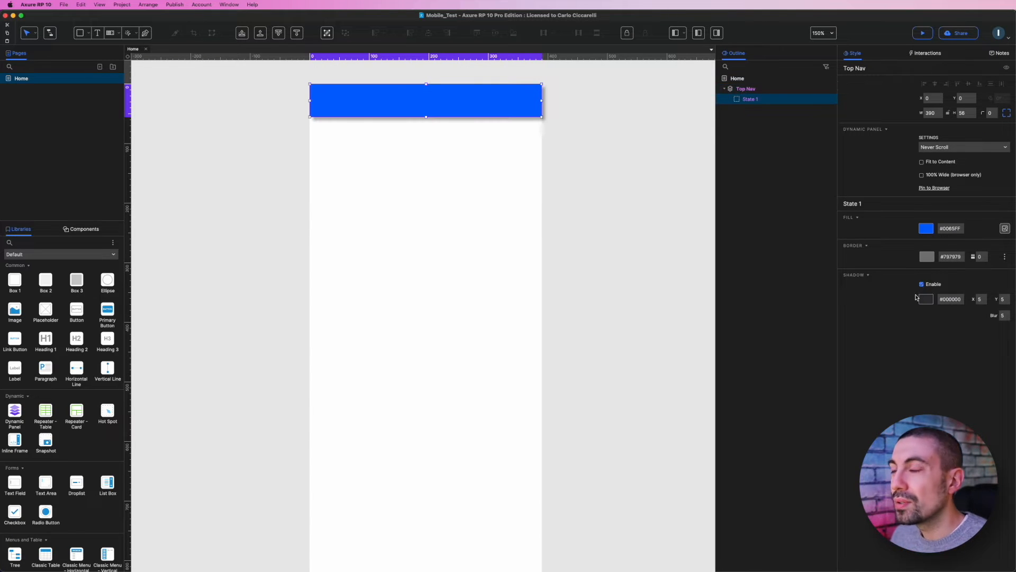
pyautogui.click(979, 300)
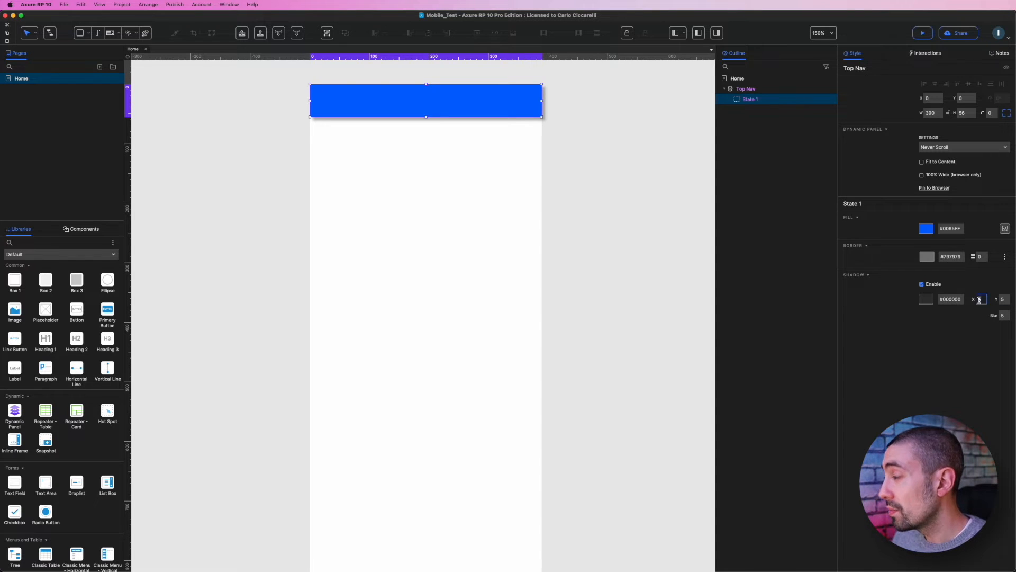
pyautogui.write('0')
pyautogui.click(1003, 315)
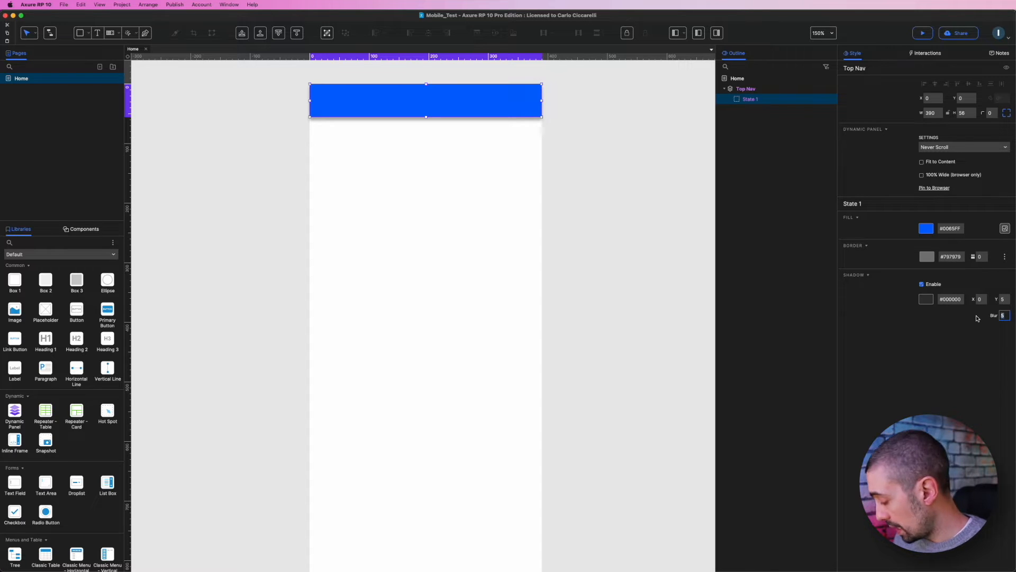
pyautogui.write('6')
pyautogui.click(927, 299)
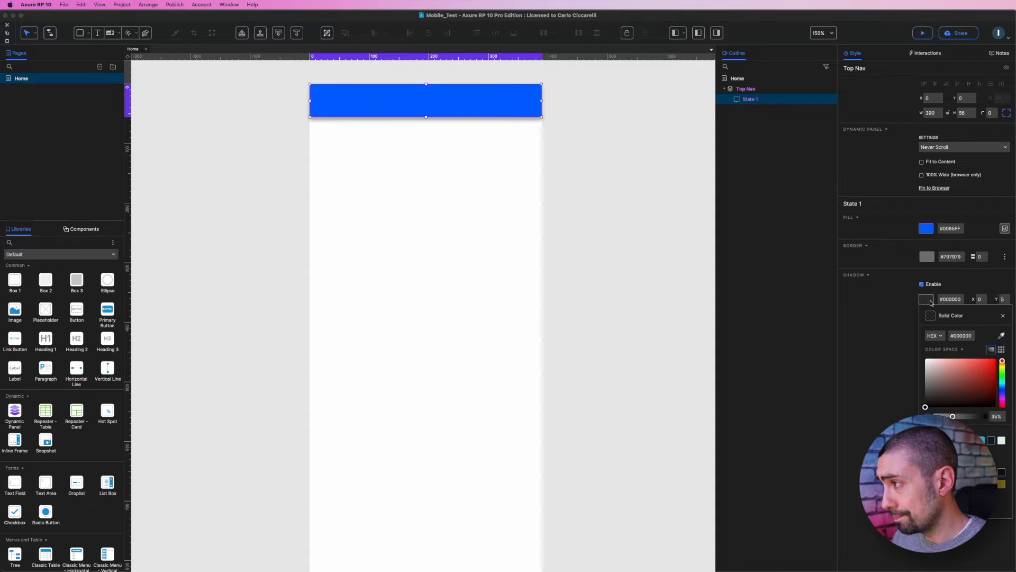
pyautogui.click(998, 417)
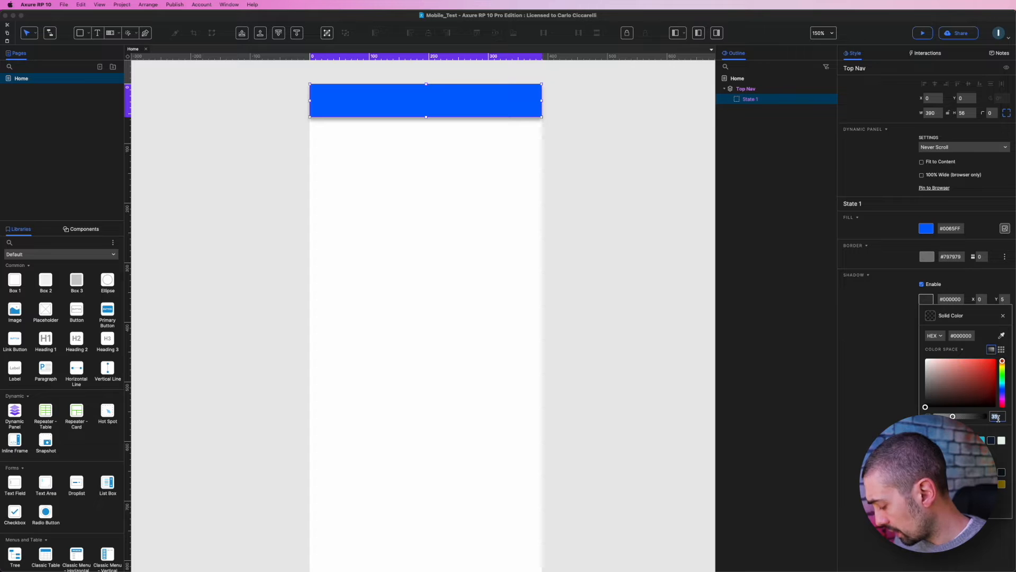
pyautogui.click(751, 89)
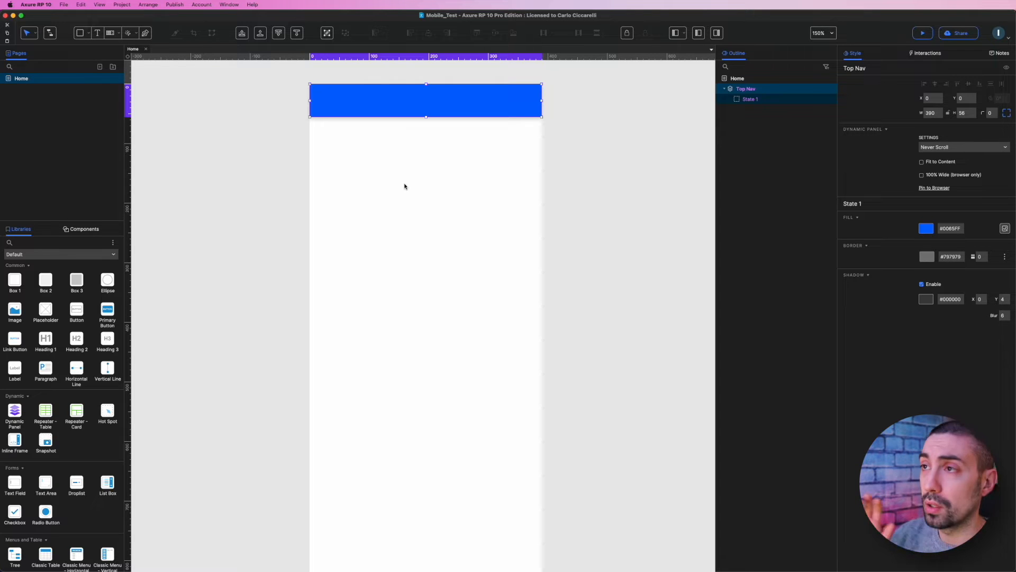
# Find the search icon in the Material Design Icon Library and place it inside State 1 of the Top Nav panel.
pyautogui.click(99, 243)
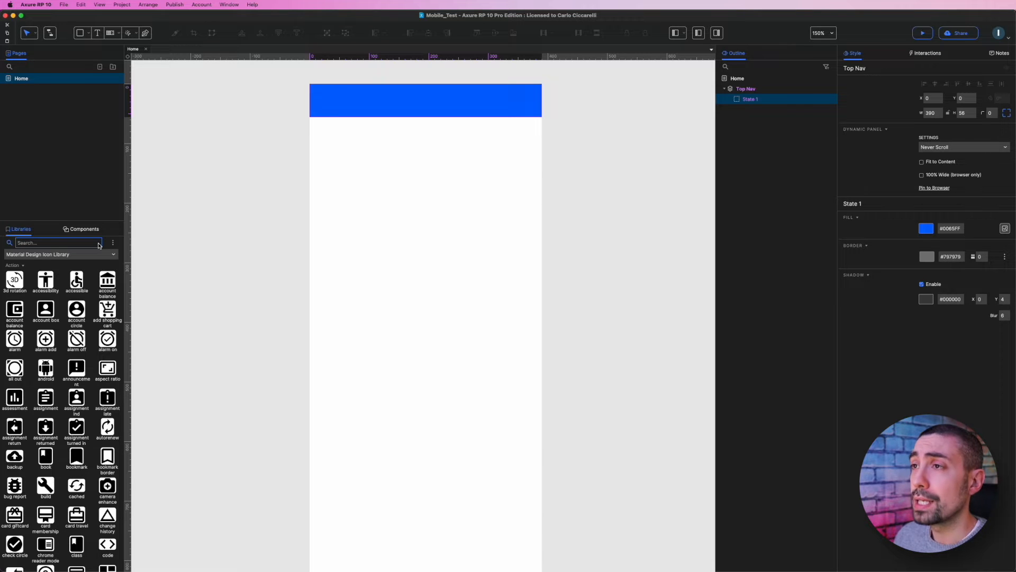
pyautogui.click(59, 254)
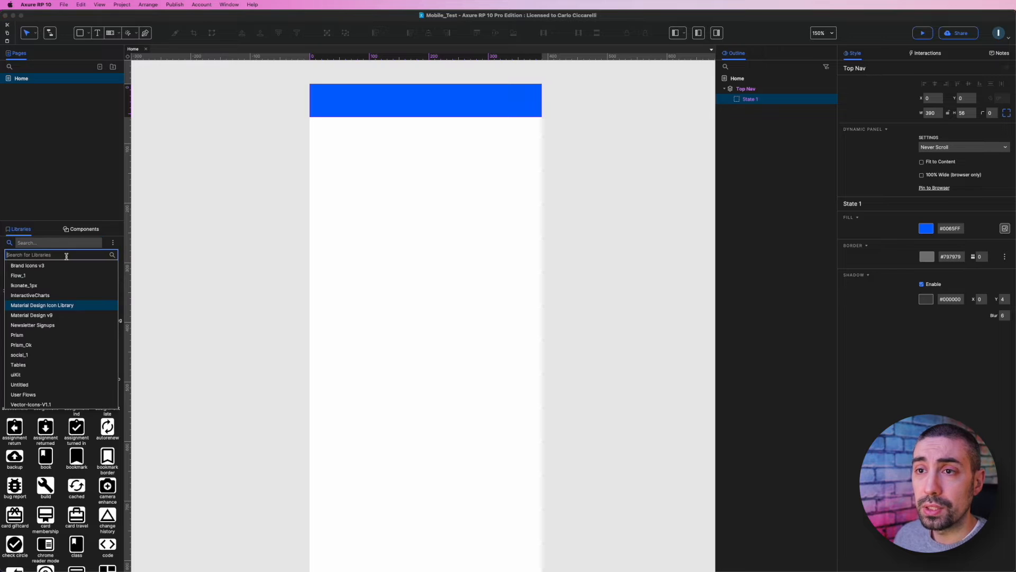
pyautogui.click(55, 307)
pyautogui.click(57, 244)
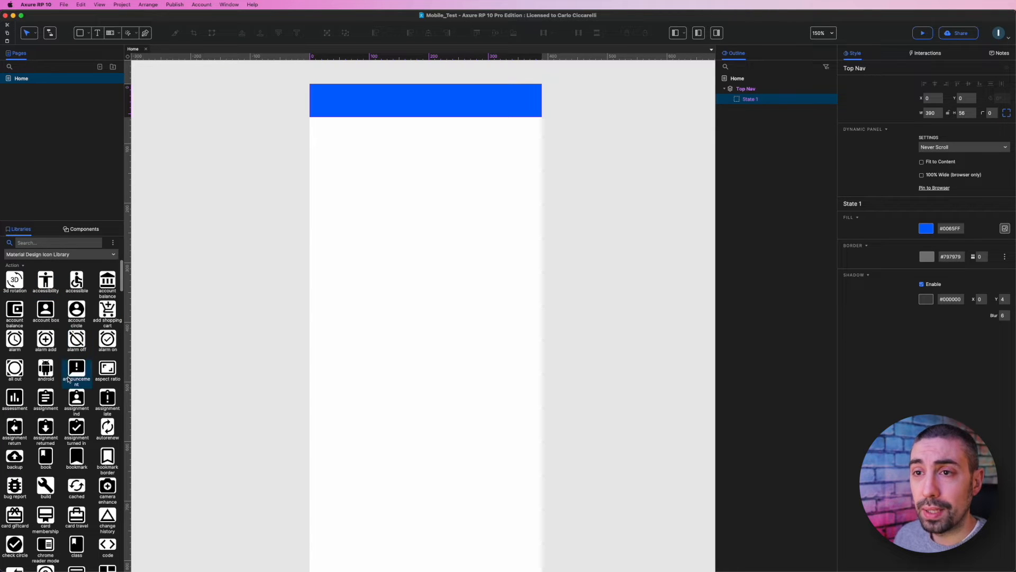
pyautogui.click(43, 243)
pyautogui.write('sea')
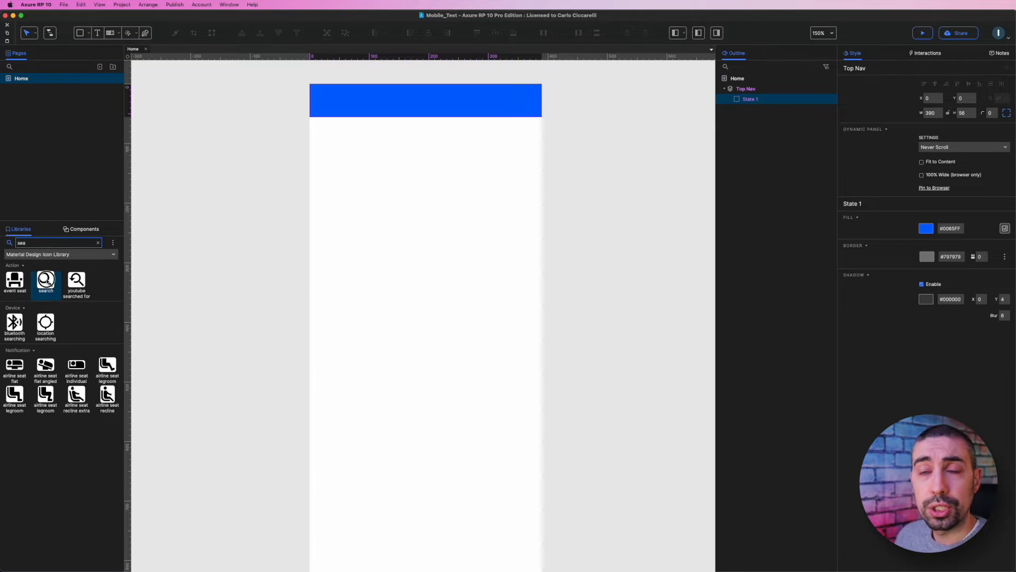
pyautogui.moveTo(45, 281); pyautogui.dragTo(361, 114)
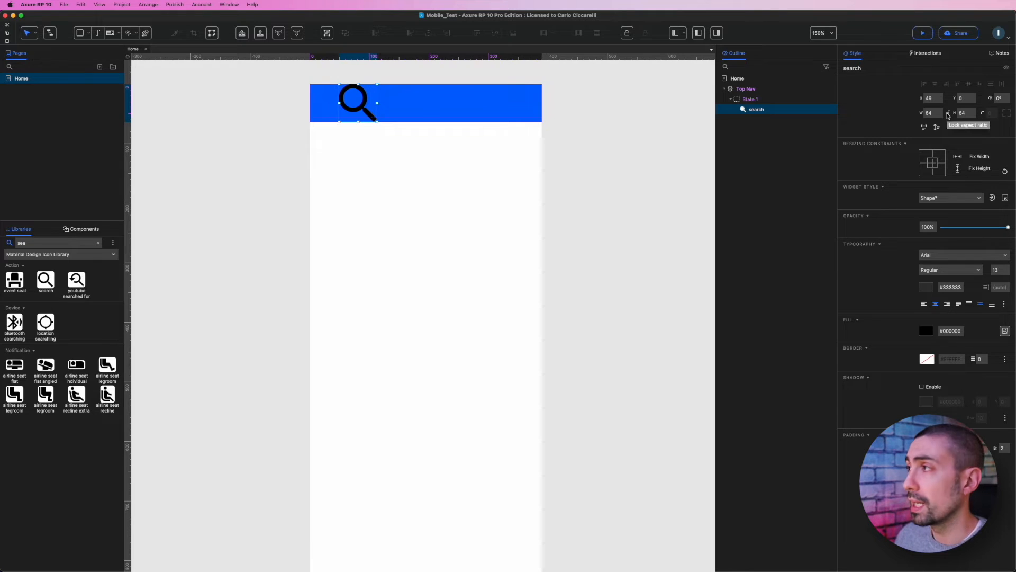
# Fill the search icon with white #FFFFFF and resize it to 24 × 24 with its aspect ratio locked.
pyautogui.click(926, 331)
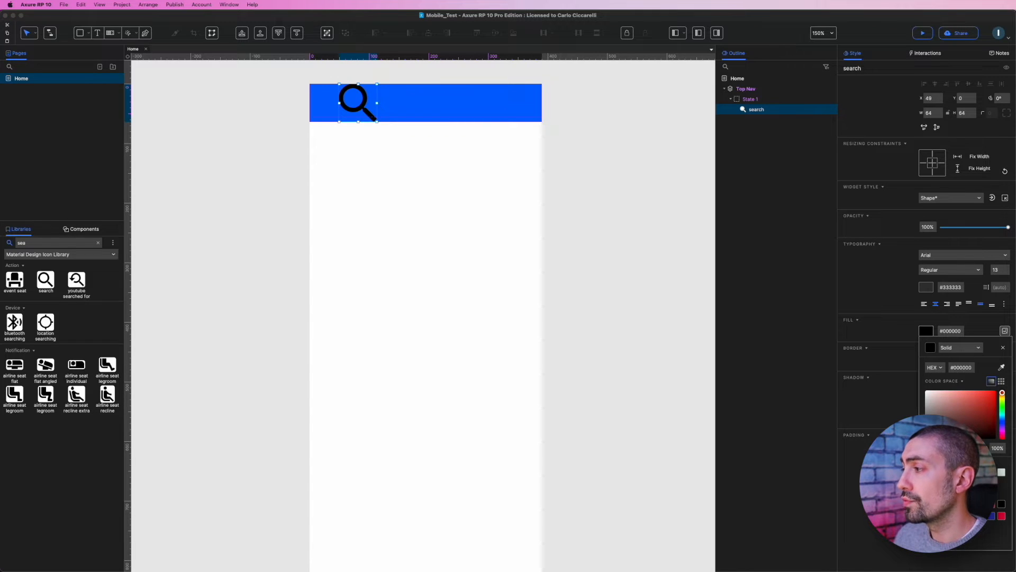
pyautogui.moveTo(934, 412); pyautogui.dragTo(794, 295)
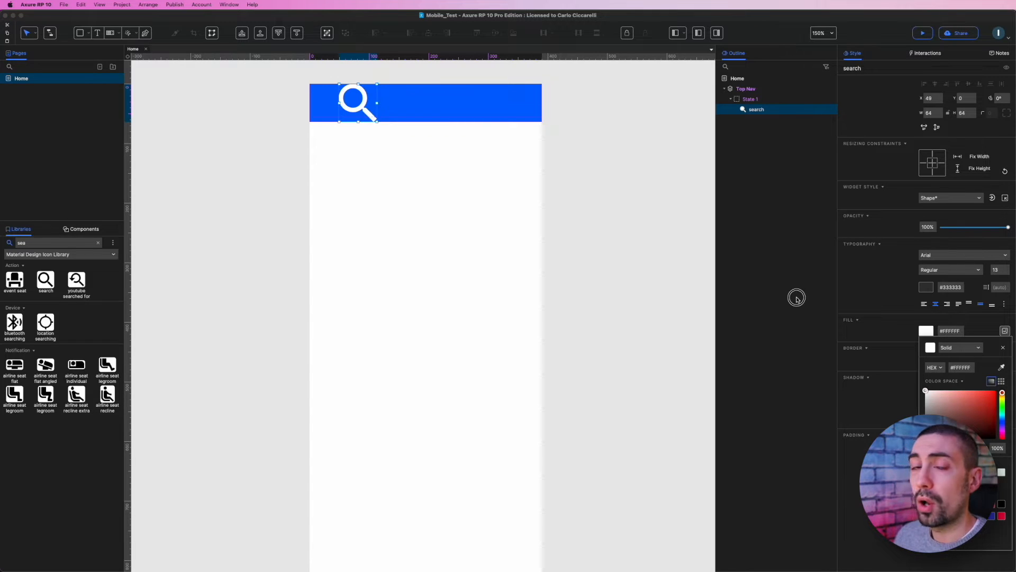
pyautogui.click(932, 114)
pyautogui.click(948, 113)
pyautogui.click(930, 114)
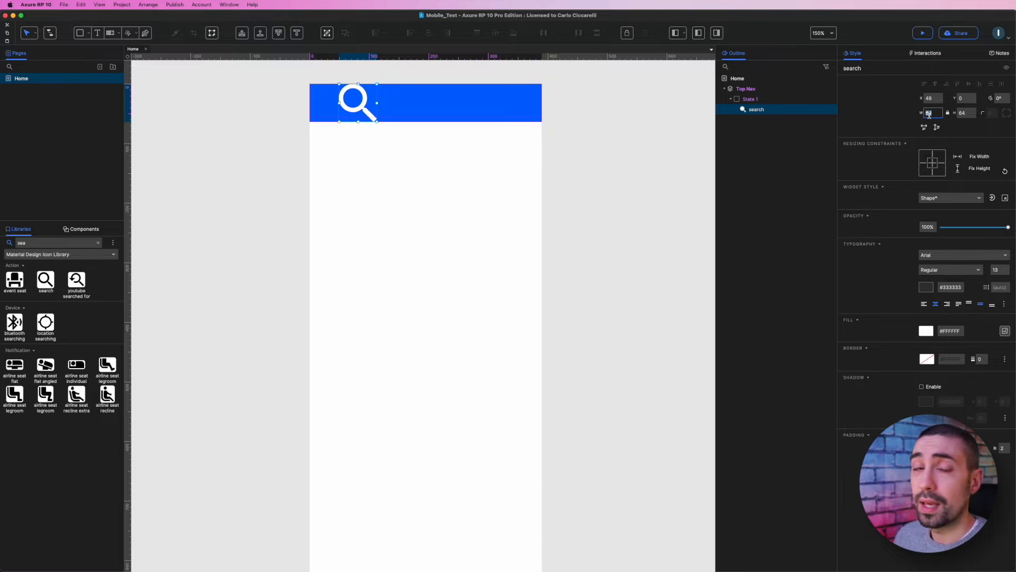
pyautogui.write('24')
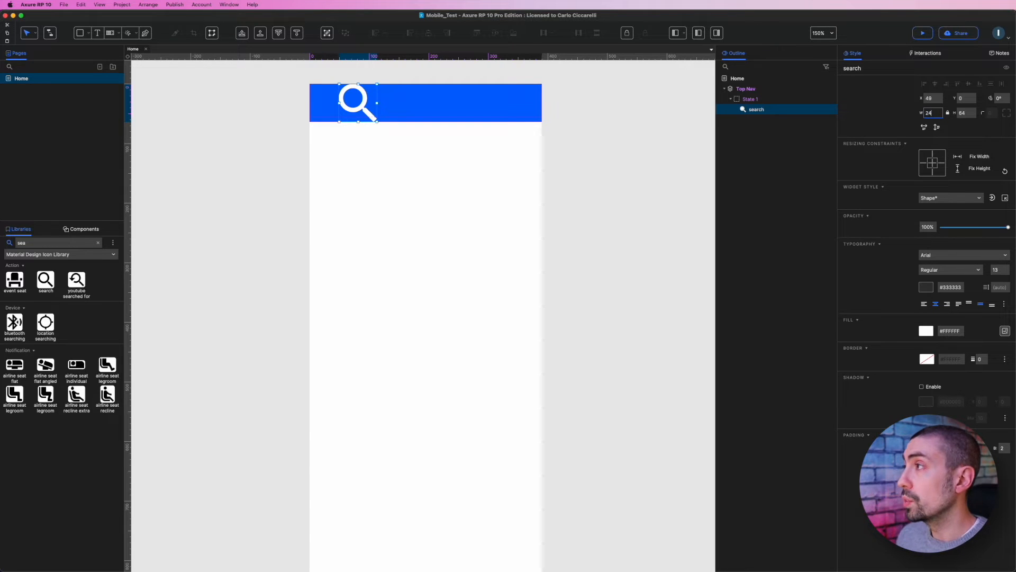
pyautogui.press('Return')
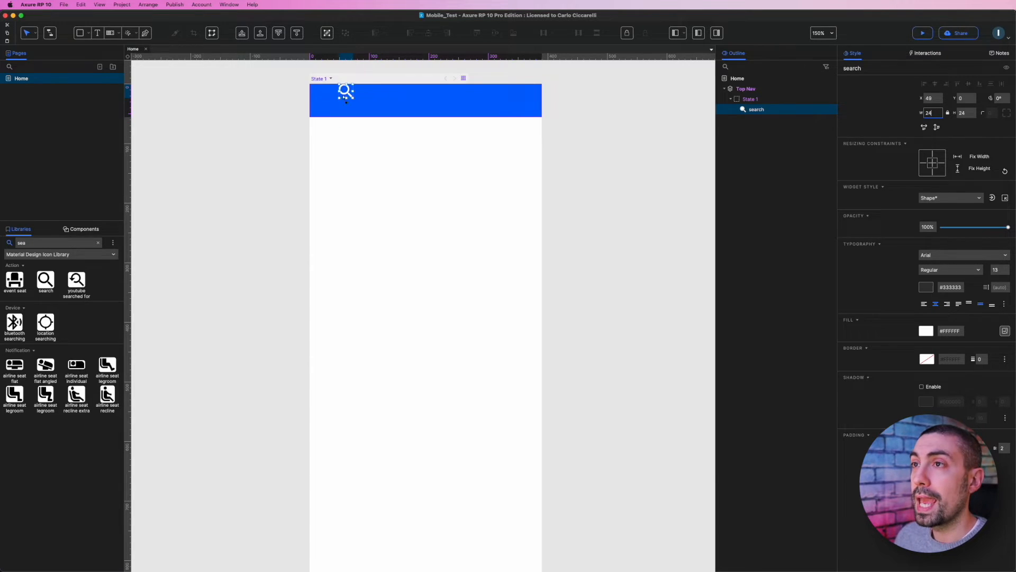
# Position the search icon near the blue bar's right end at X 350, Y 16, inset 16 from the edge.
pyautogui.moveTo(345, 94); pyautogui.dragTo(533, 102)
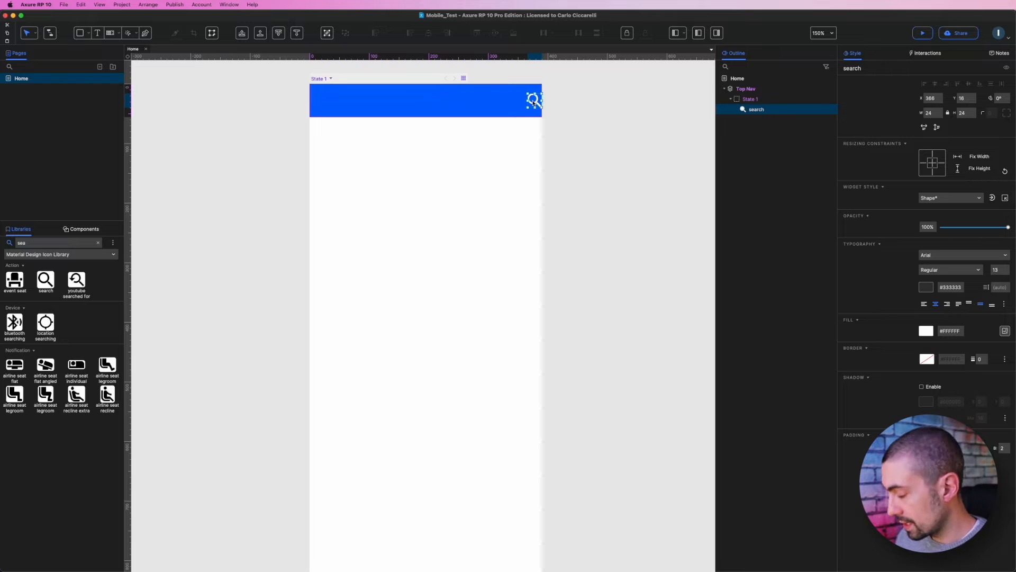
pyautogui.hotkey('shift', 'Left')
pyautogui.hotkey('shift', 'Right')
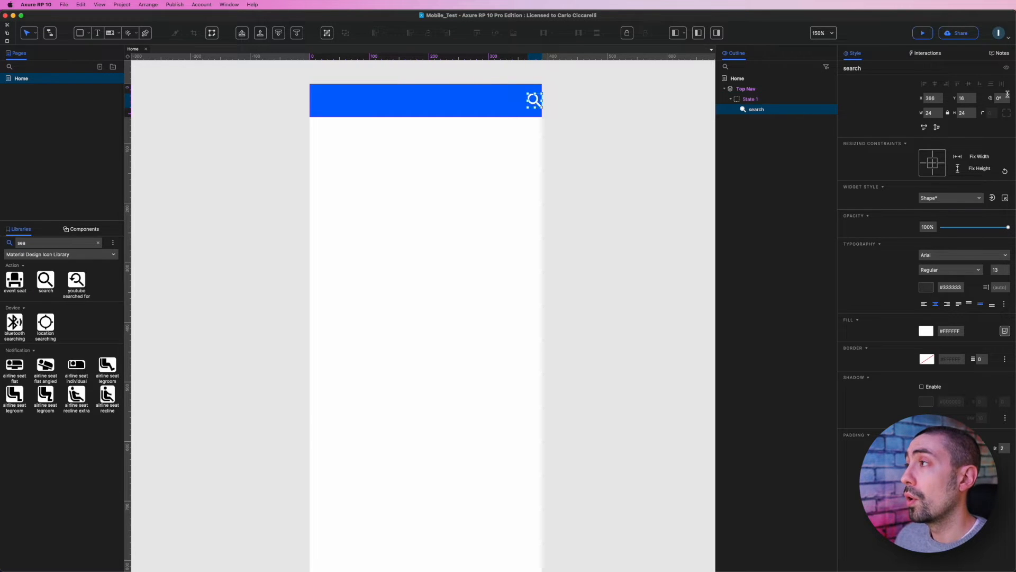
pyautogui.click(938, 97)
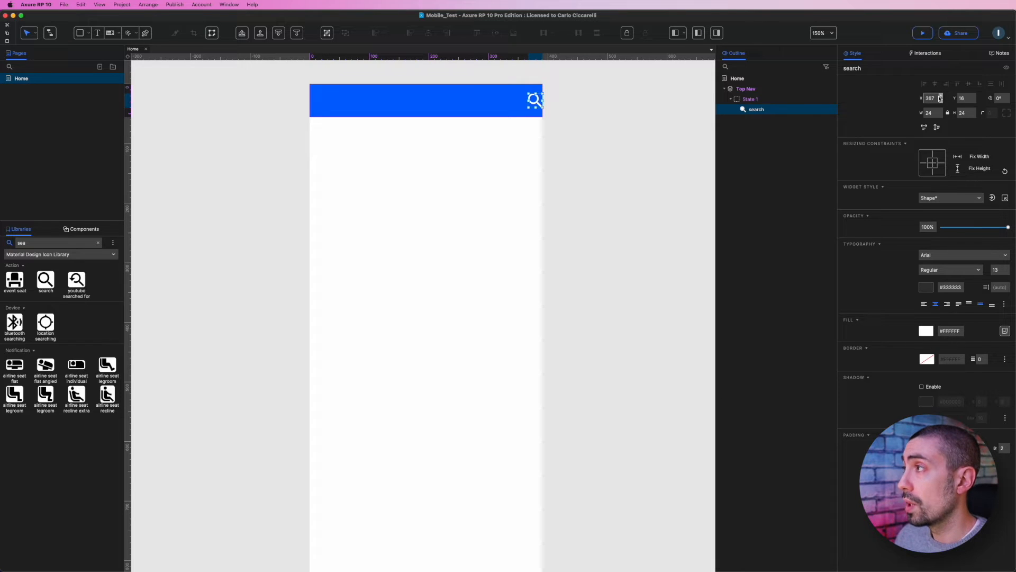
pyautogui.doubleClick(936, 98)
pyautogui.click(936, 98)
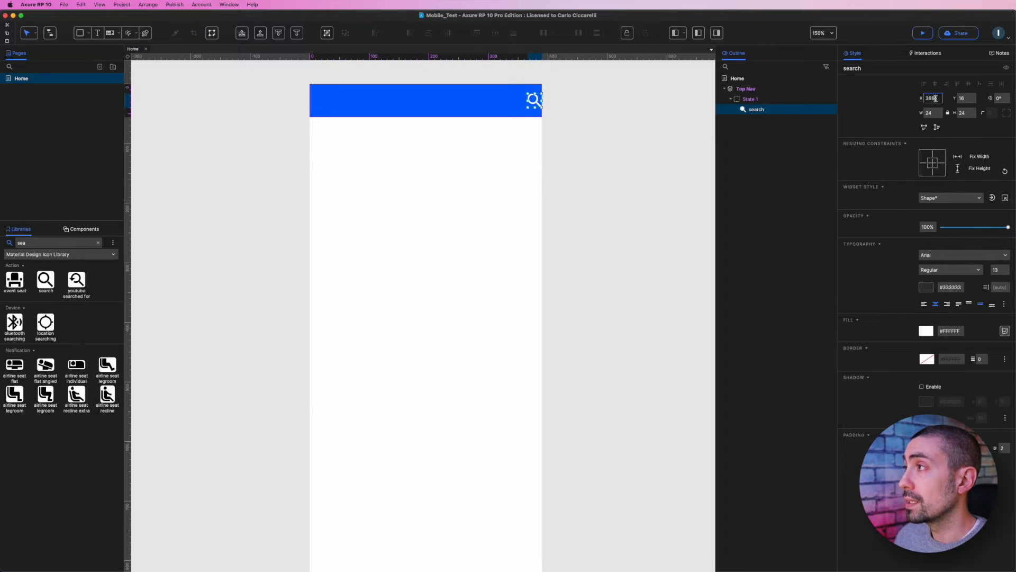
pyautogui.write('-16')
pyautogui.press('Return')
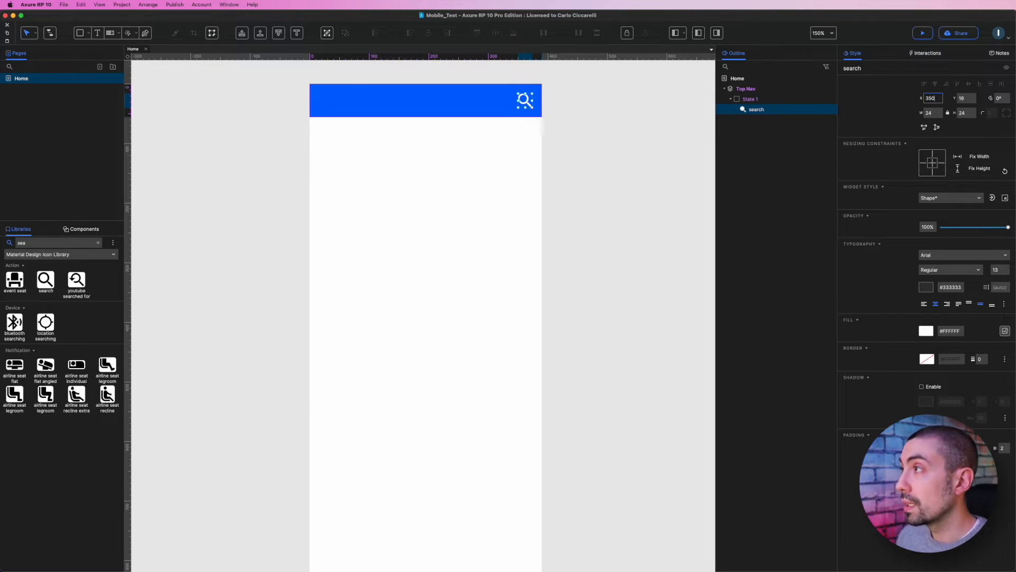
pyautogui.click(640, 143)
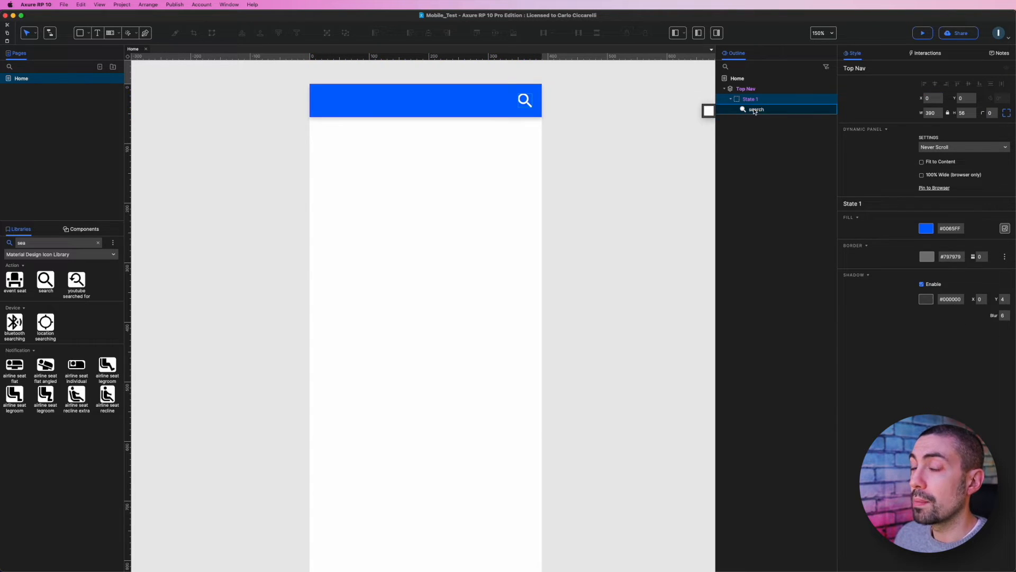
# Clear the icon search and browse the Material Design Icon Library for a menu icon.
pyautogui.click(51, 242)
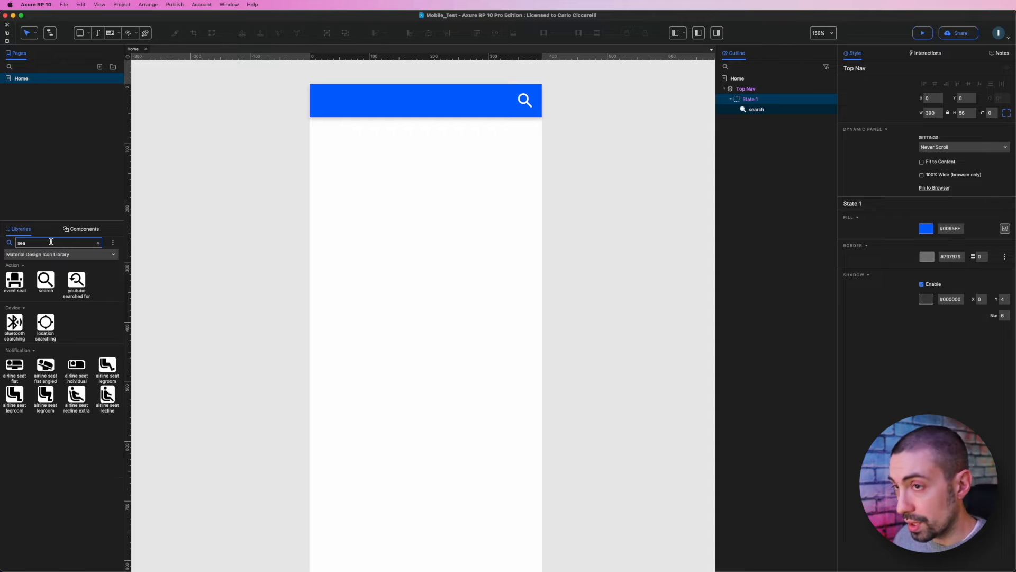
pyautogui.press('BackSpace')
pyautogui.press('BackSpace')
pyautogui.press('BackSpace')
pyautogui.scroll(-10, 54, 429)
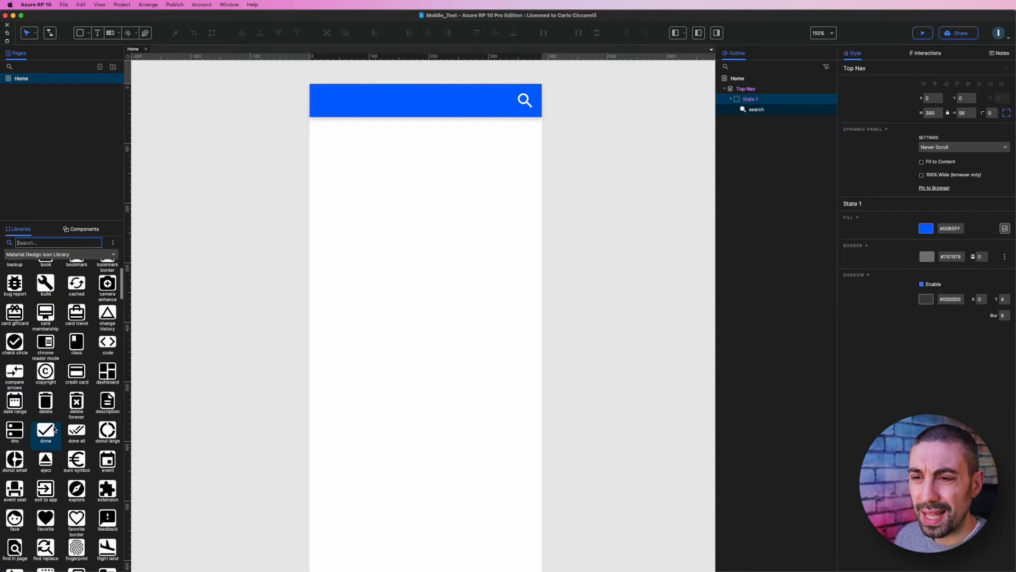
pyautogui.scroll(-10, 68, 427)
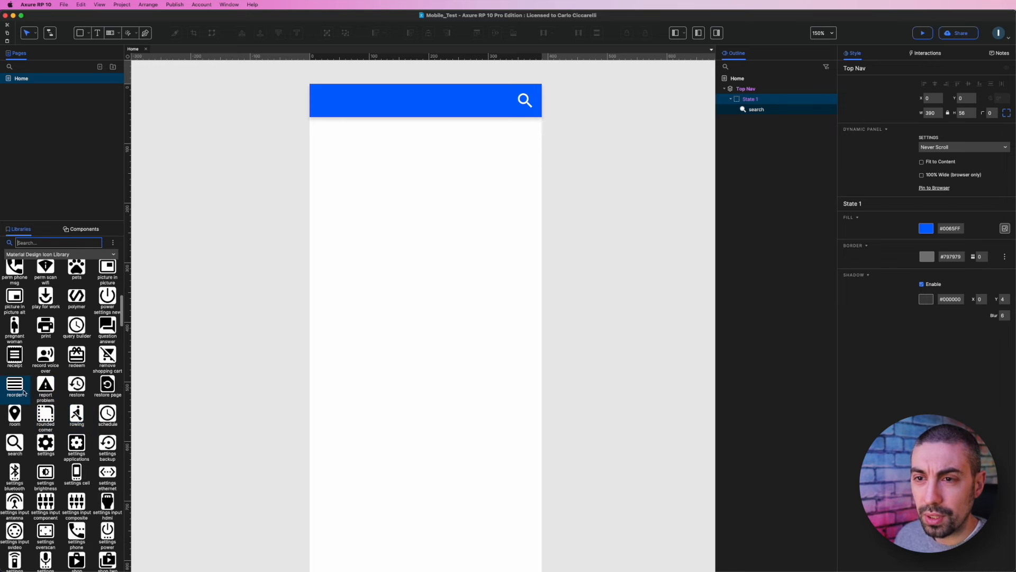
pyautogui.scroll(-3, 53, 395)
pyautogui.scroll(-5, 54, 396)
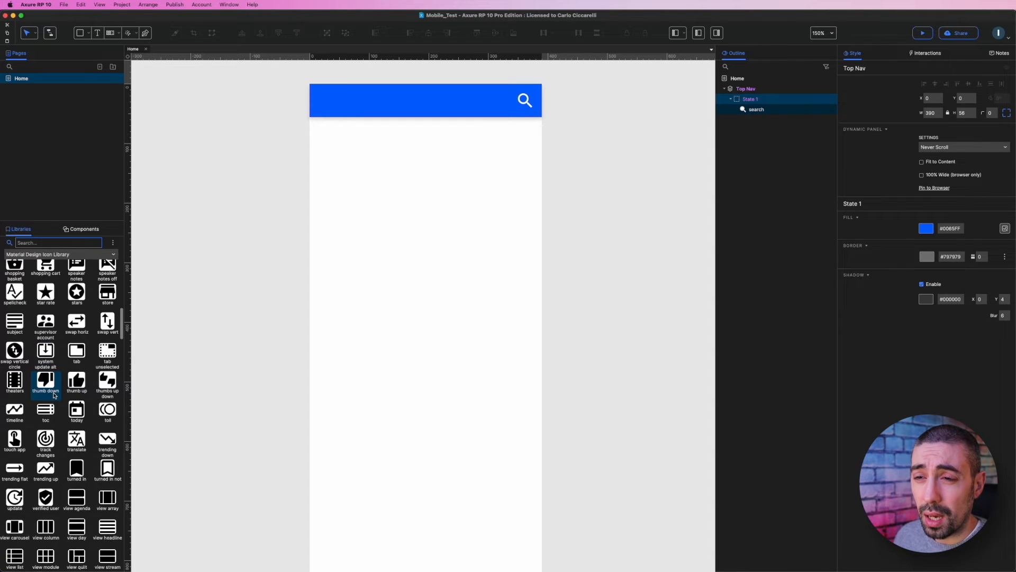
pyautogui.scroll(-10, 53, 395)
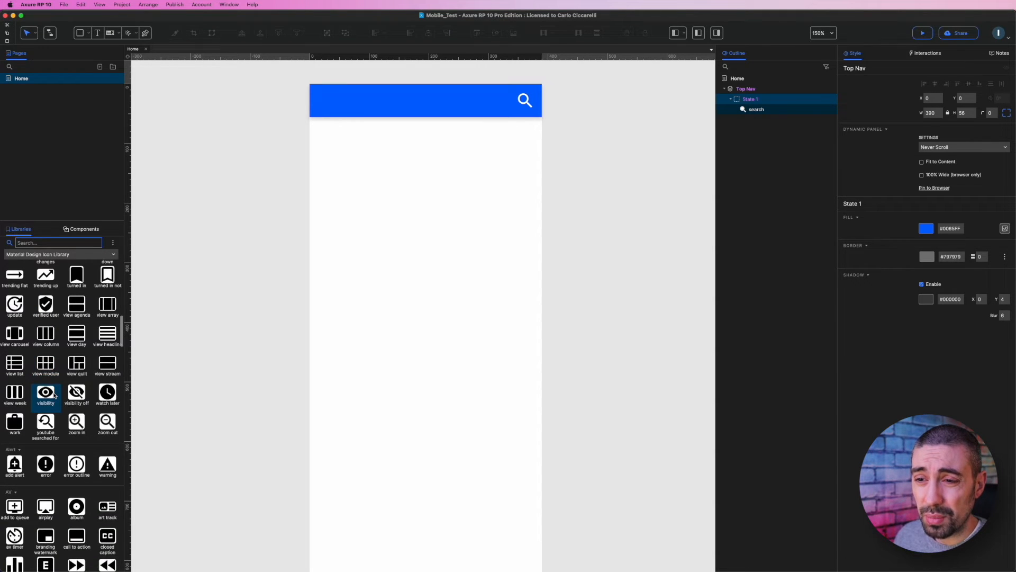
pyautogui.scroll(-10, 54, 395)
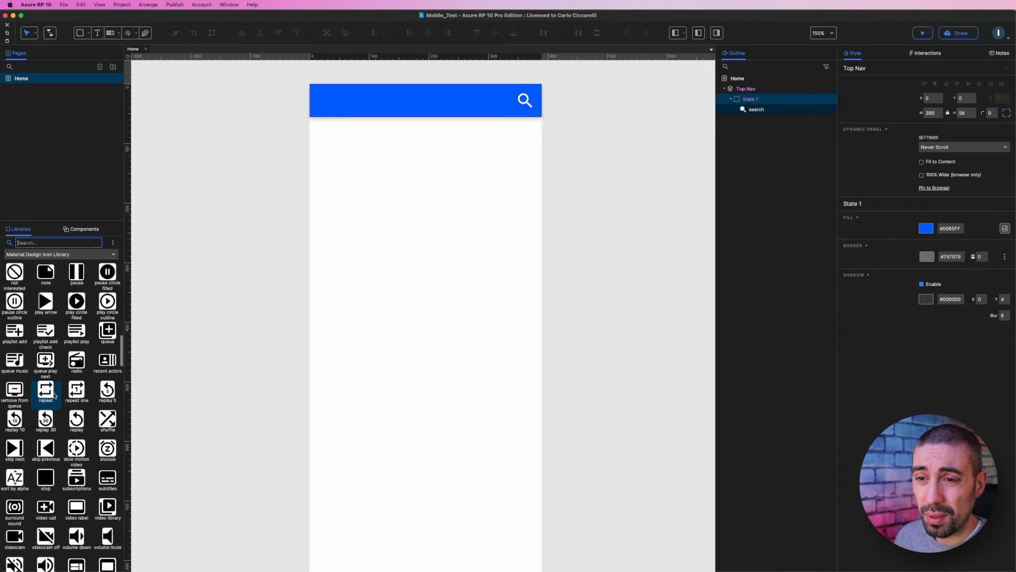
# Search the icon library for "menu" and place the Navigation menu icon inside State 1 of the Top Nav panel.
pyautogui.click(53, 242)
pyautogui.write('menu')
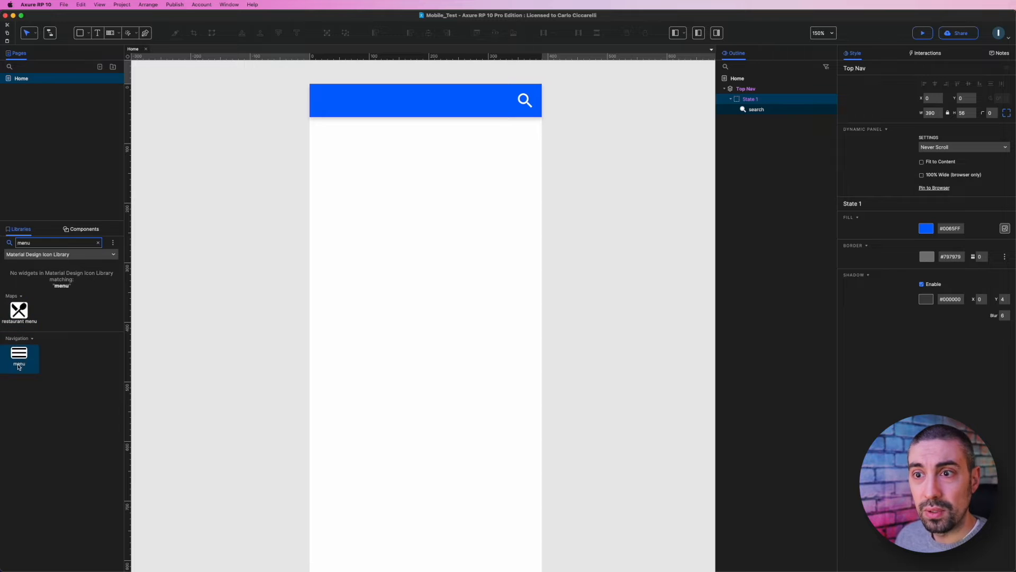
pyautogui.moveTo(19, 353); pyautogui.dragTo(339, 96)
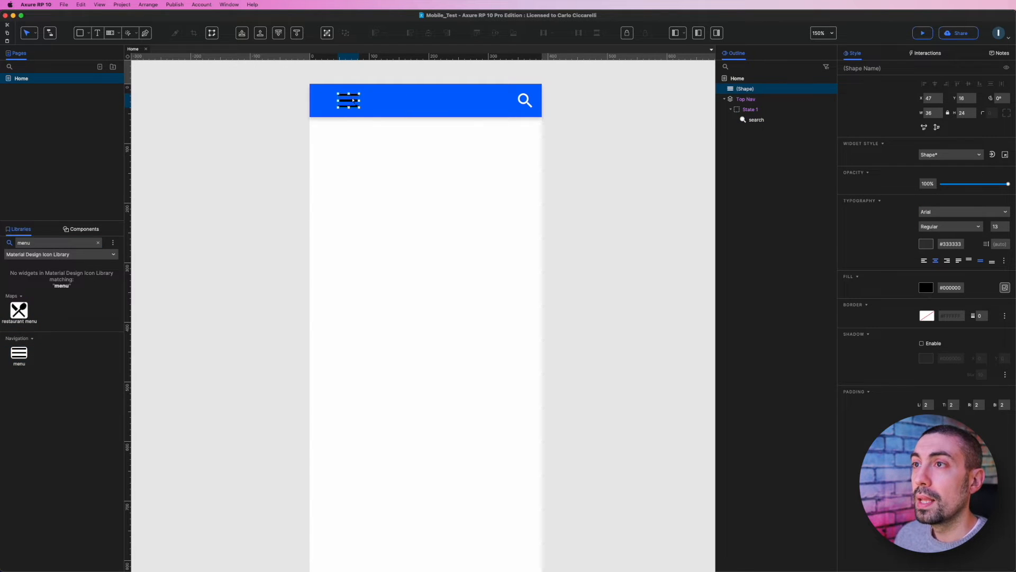
pyautogui.click(742, 90)
pyautogui.moveTo(742, 90); pyautogui.dragTo(751, 121)
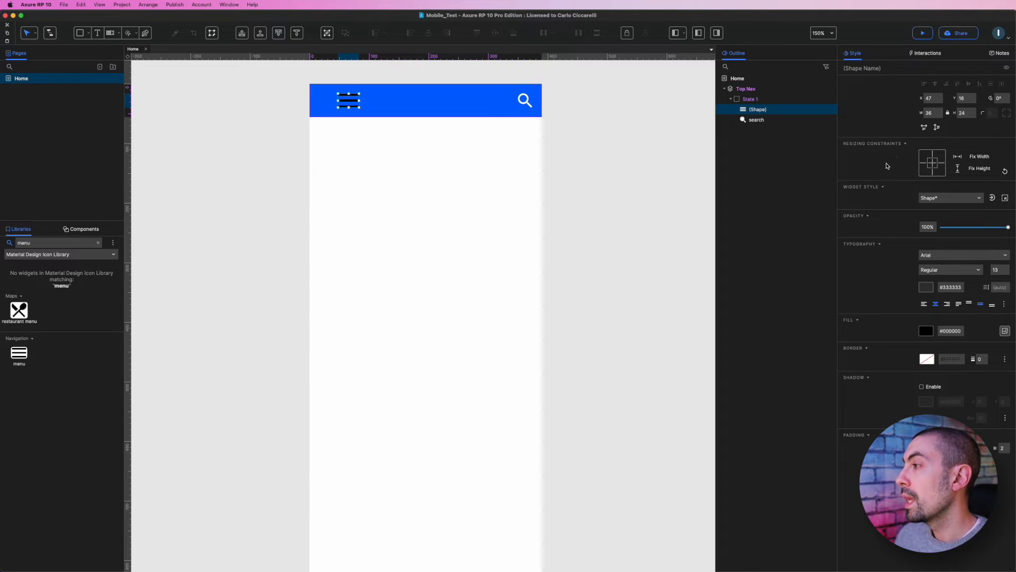
# Fill the menu icon with white #FFFFFF and position it near the blue bar's left end at X 16.
pyautogui.click(925, 331)
pyautogui.moveTo(939, 407); pyautogui.dragTo(846, 314)
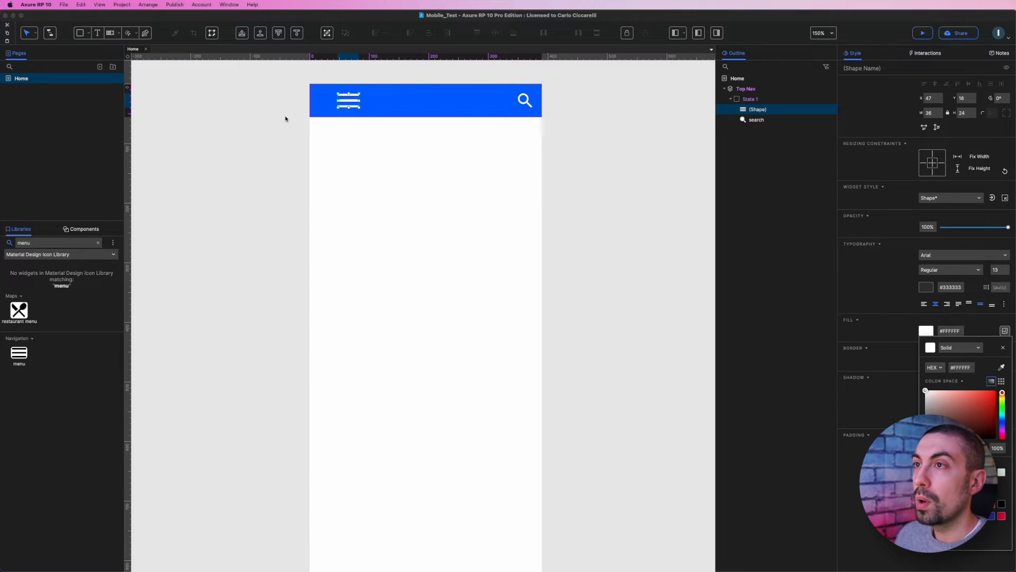
pyautogui.moveTo(352, 107); pyautogui.dragTo(325, 106)
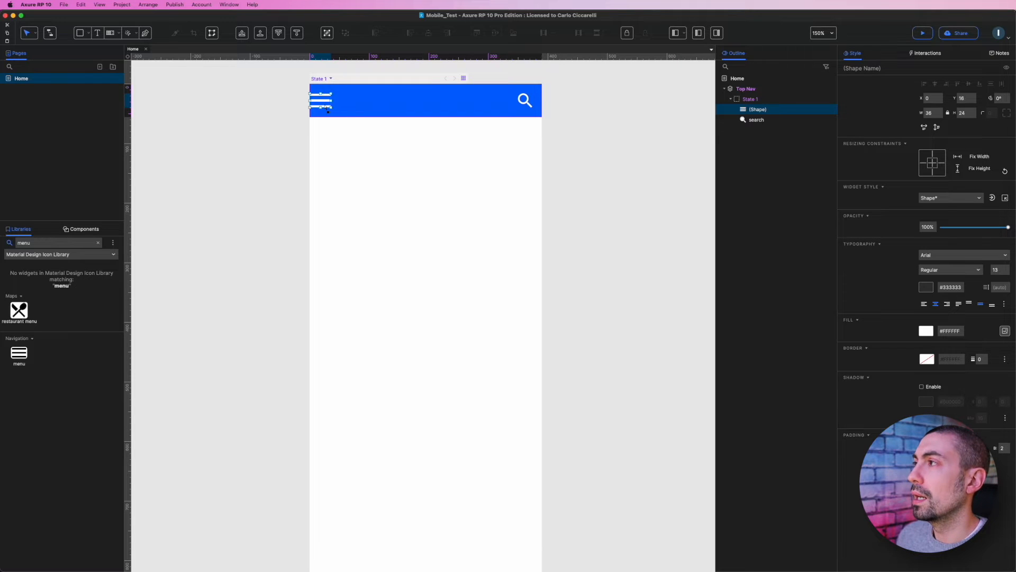
pyautogui.click(930, 97)
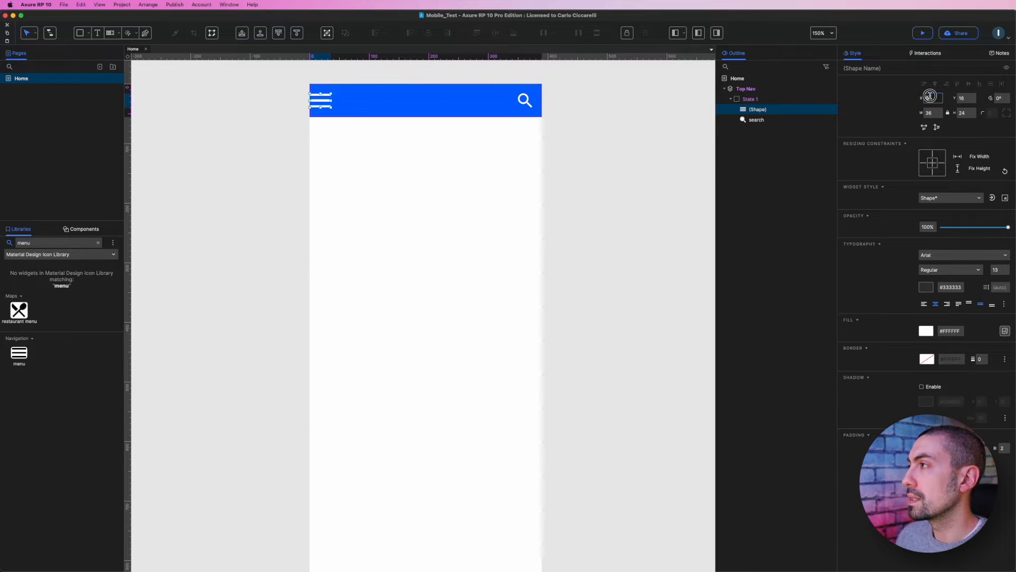
pyautogui.write('16')
pyautogui.press('Return')
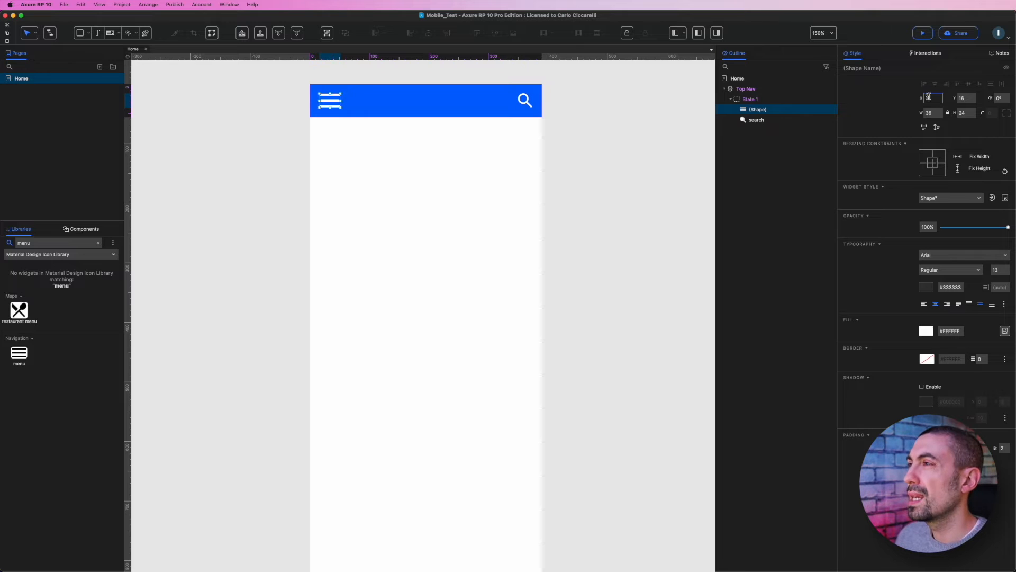
# Resize the menu icon proportionally to a width of 24 and centre it vertically in the blue bar.
pyautogui.click(930, 112)
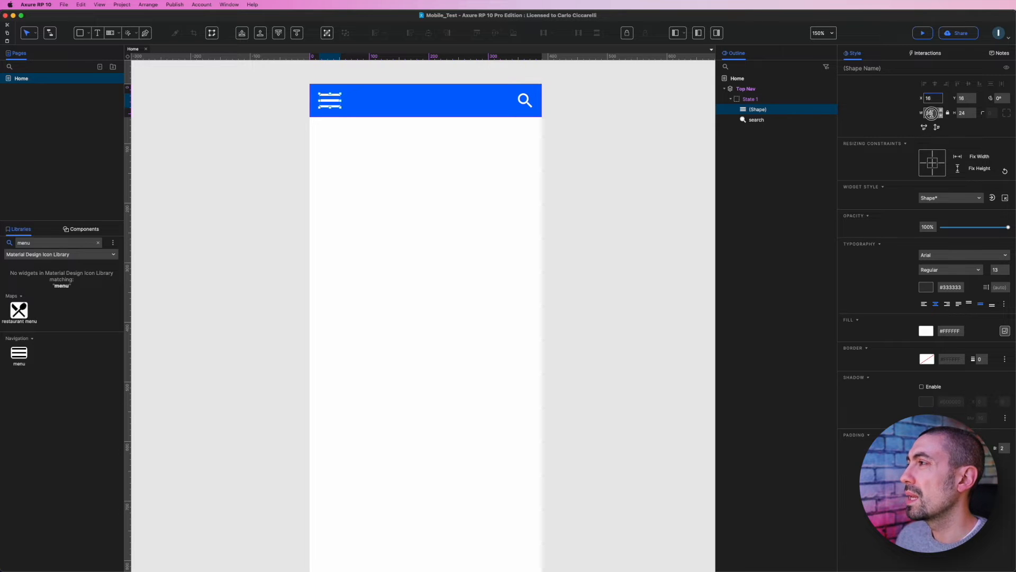
pyautogui.write('24')
pyautogui.press('Return')
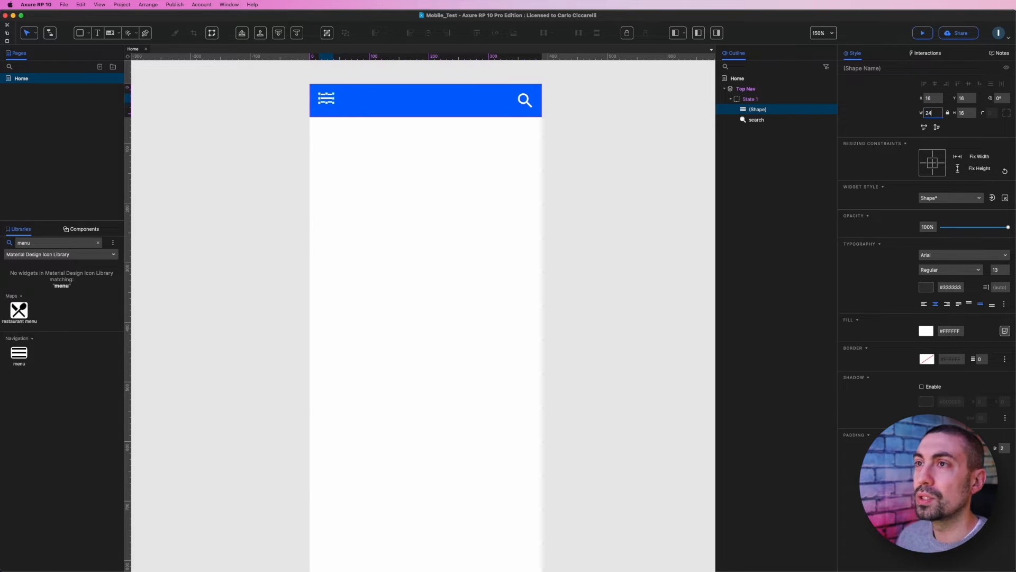
pyautogui.moveTo(327, 100); pyautogui.dragTo(326, 103)
pyautogui.click(397, 152)
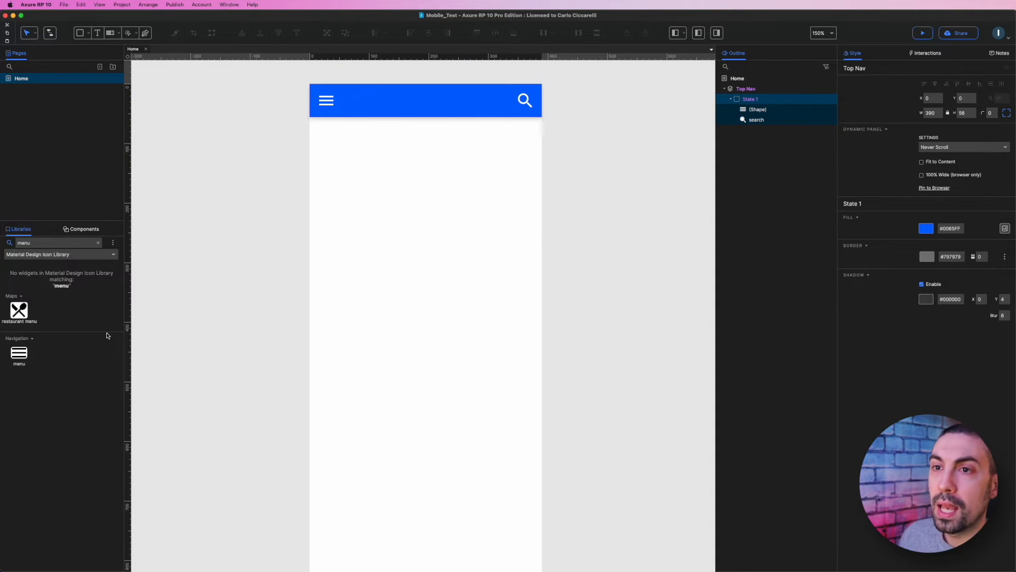
# Switch to the Default library without a search filter and place a Heading 3 on the blue bar beside the menu icon.
pyautogui.click(107, 258)
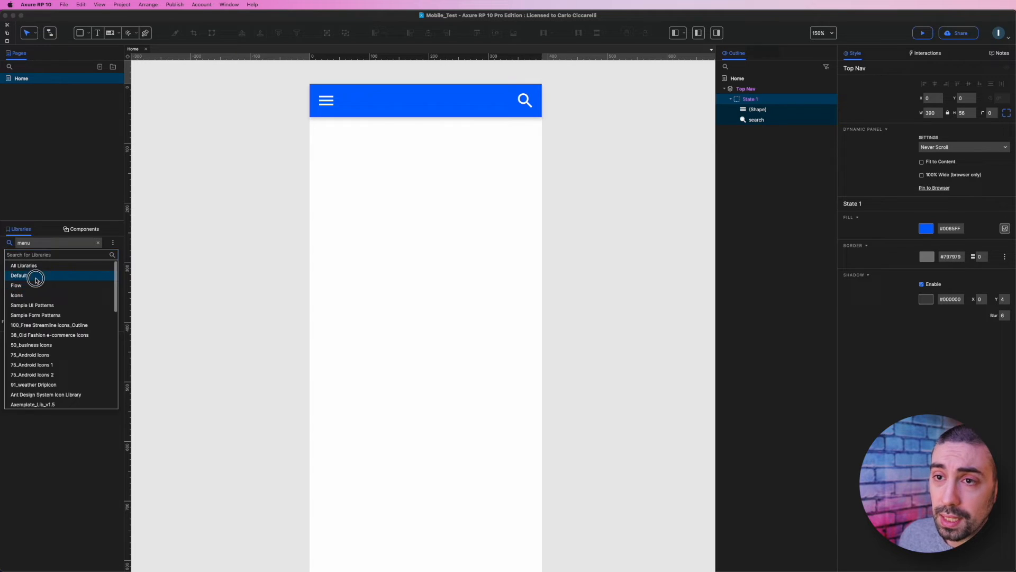
pyautogui.click(26, 275)
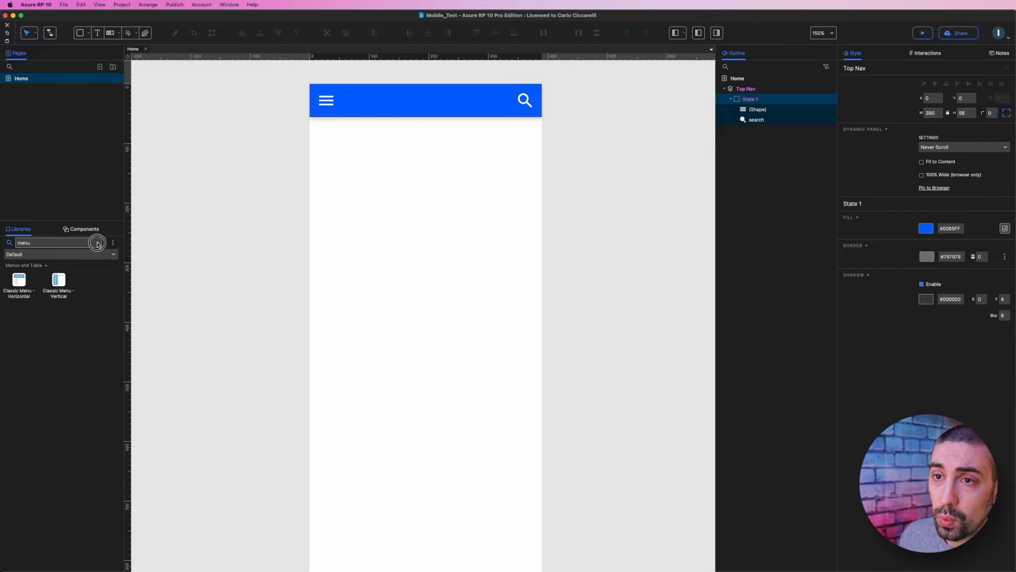
pyautogui.click(98, 242)
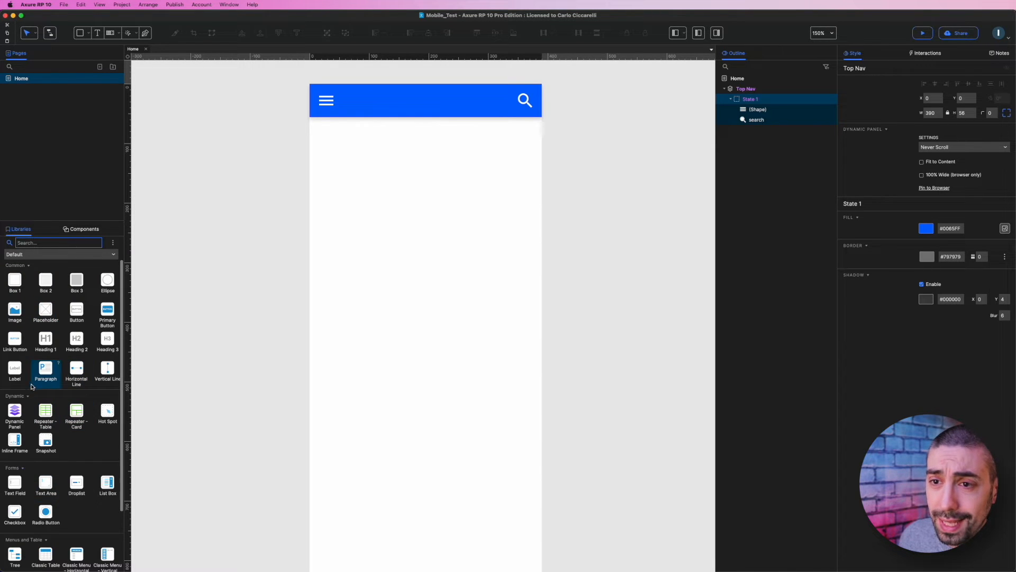
pyautogui.moveTo(106, 341); pyautogui.dragTo(349, 98)
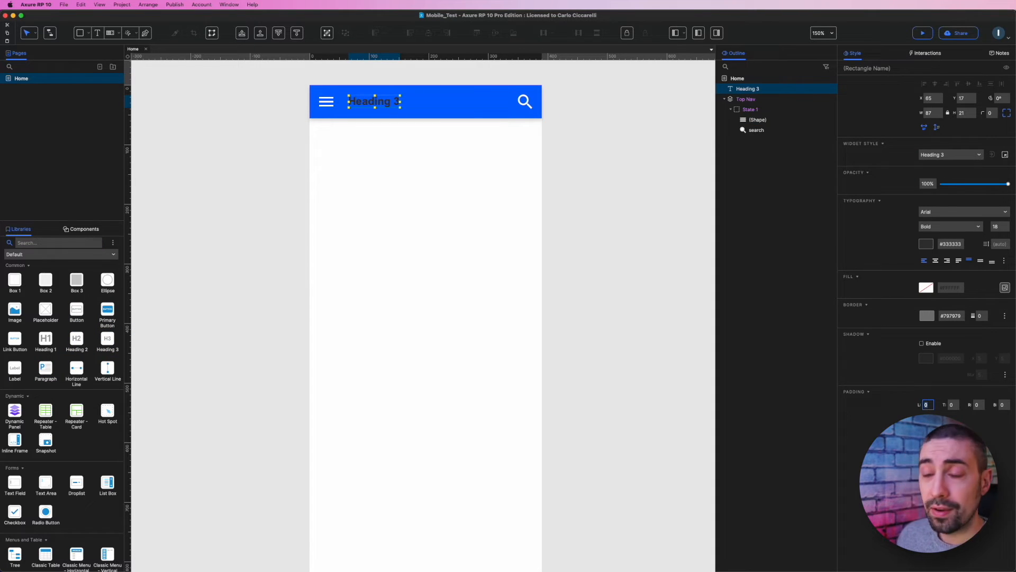
# Set the heading's left padding to 32 and move it against the menu icon's right edge at X 40.
pyautogui.write('3')
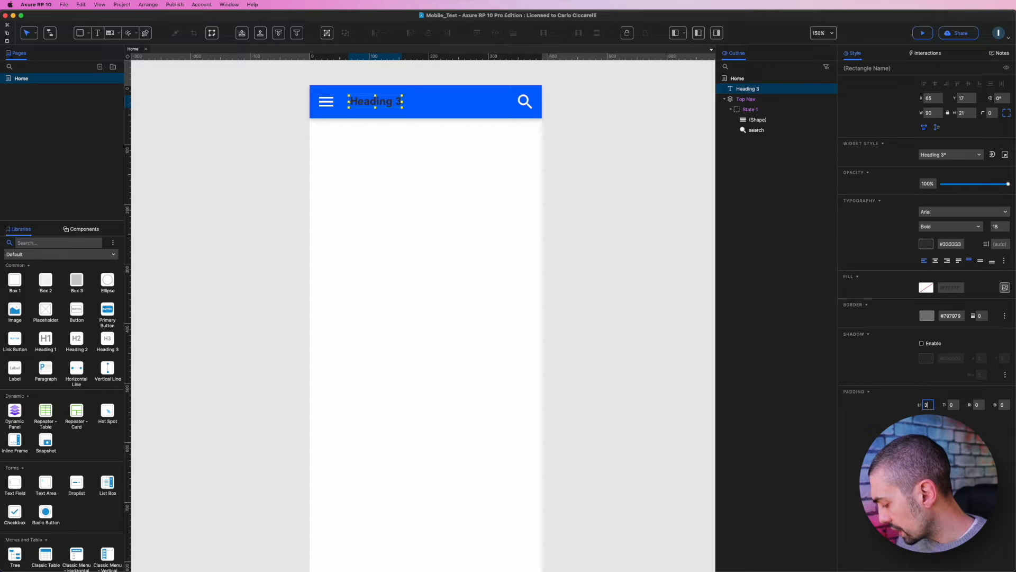
pyautogui.write('2')
pyautogui.moveTo(390, 101); pyautogui.dragTo(375, 104)
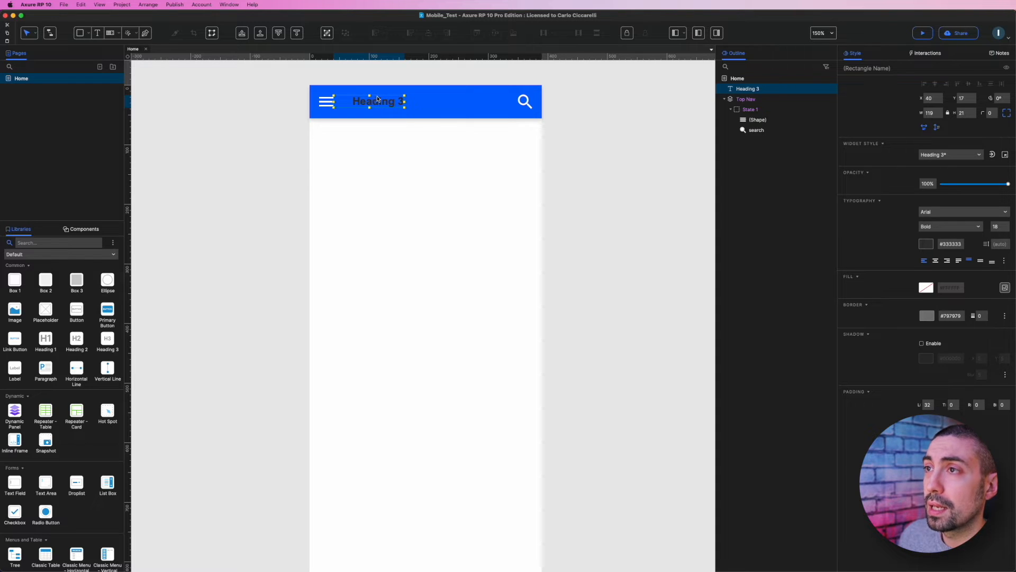
# Set the heading's typography to Roboto Regular, size 20, in white #FFFFFF.
pyautogui.click(936, 210)
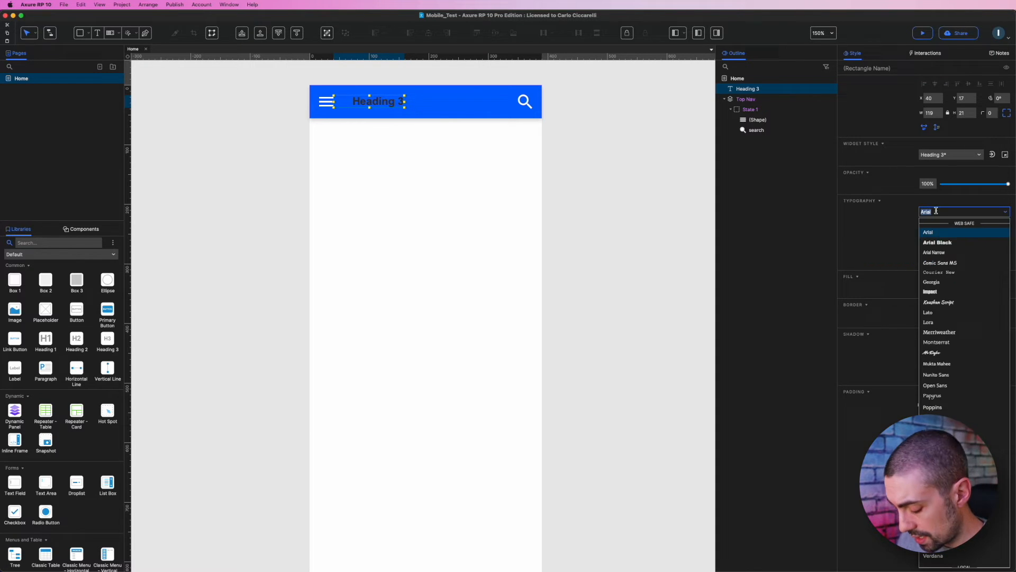
pyautogui.write('Roboto')
pyautogui.press('Return')
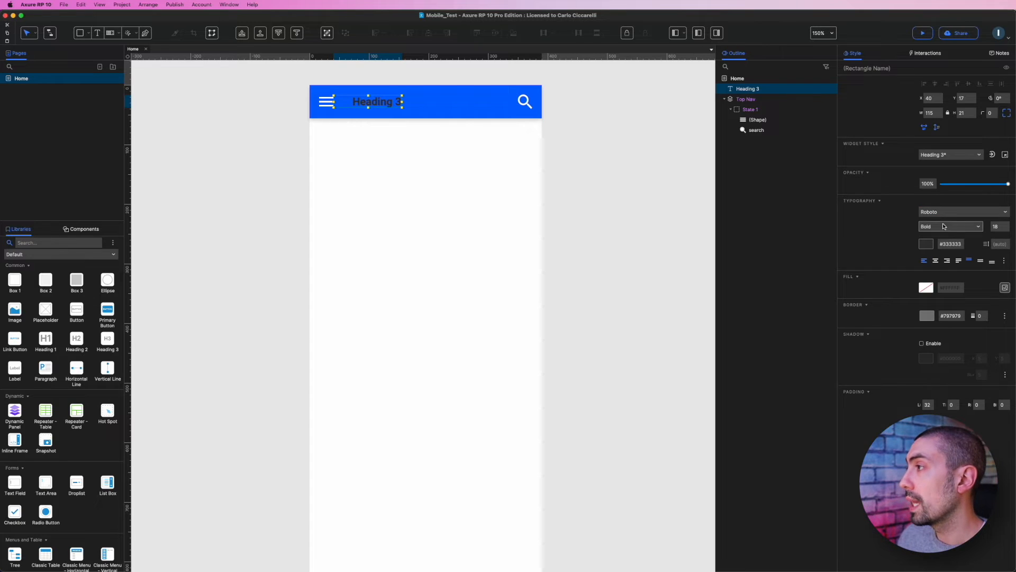
pyautogui.click(998, 227)
pyautogui.write('20')
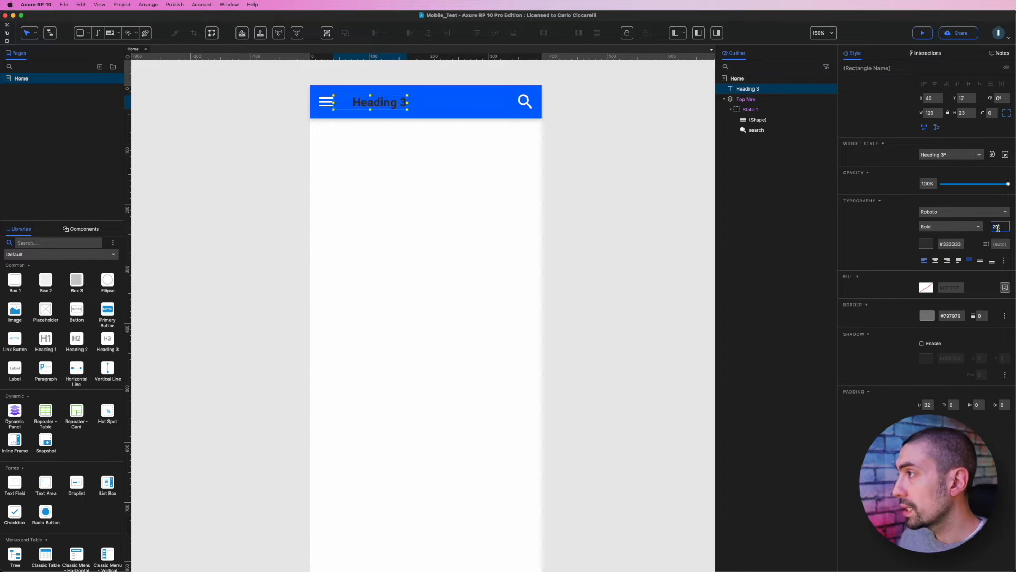
pyautogui.click(947, 230)
pyautogui.click(936, 238)
pyautogui.click(929, 244)
pyautogui.moveTo(930, 331); pyautogui.dragTo(826, 240)
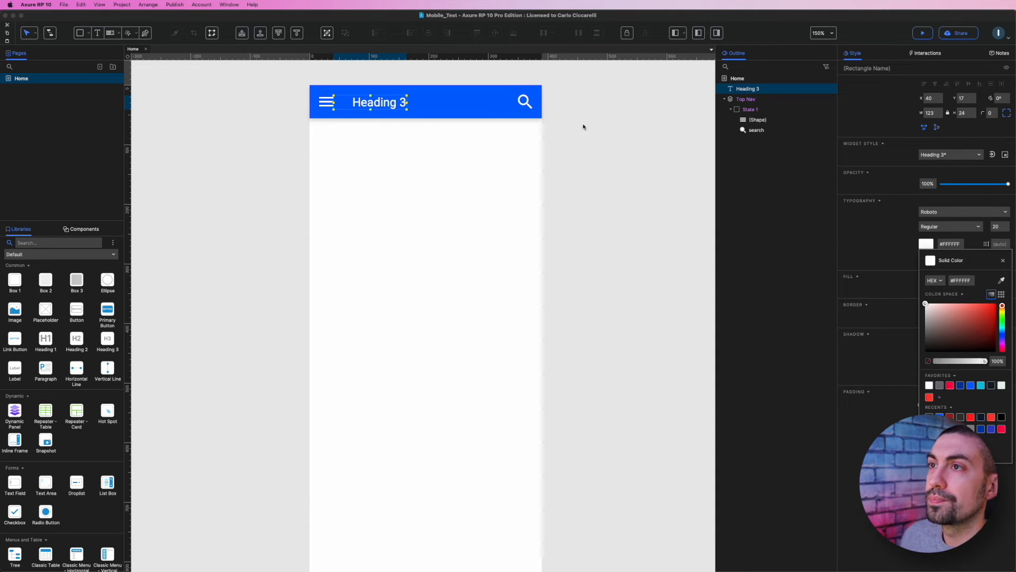
pyautogui.click(897, 233)
# Set the heading's height to 56, move it to Y 0, and align its text to the vertical middle.
pyautogui.click(964, 113)
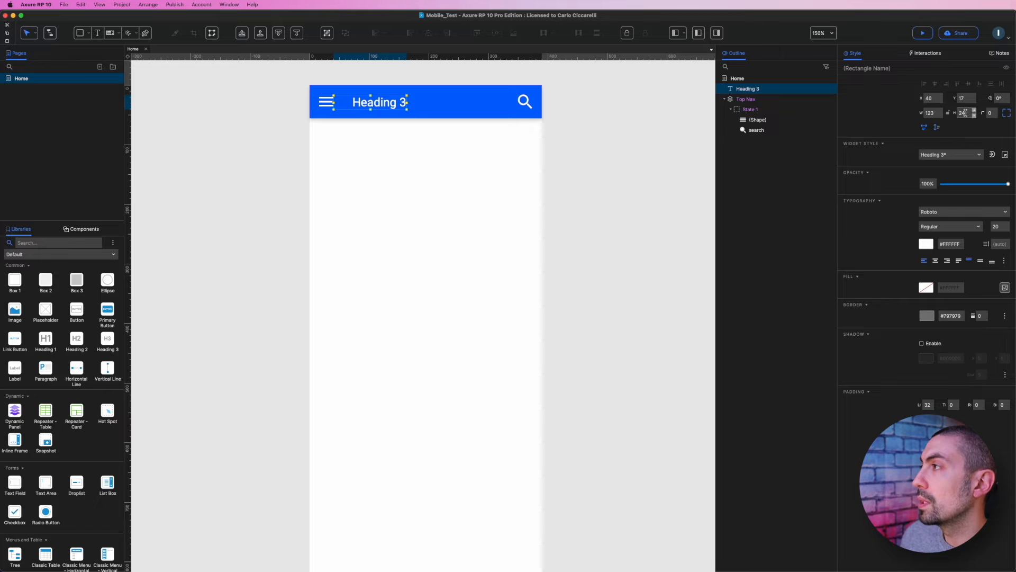
pyautogui.write('56')
pyautogui.press('Return')
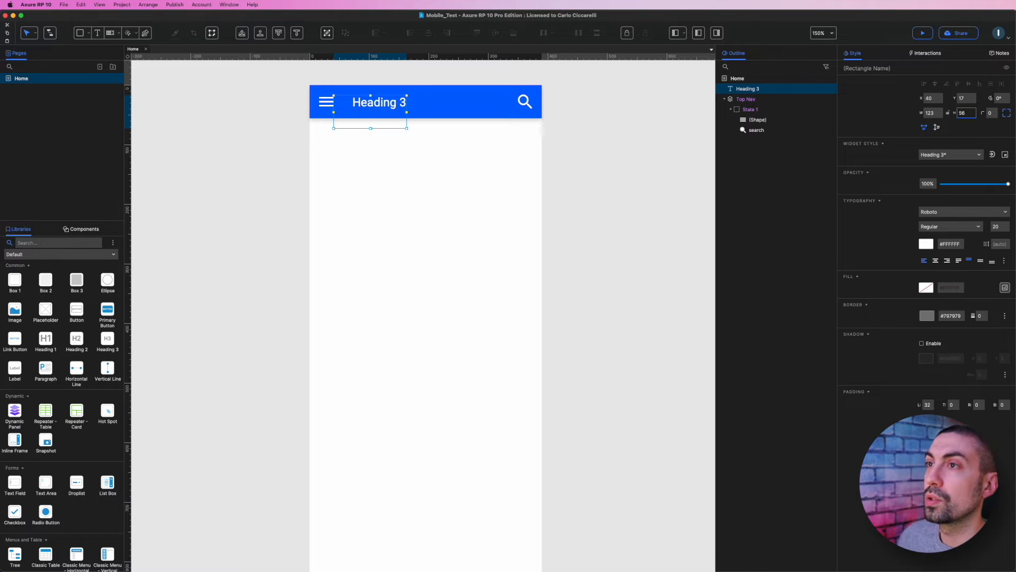
pyautogui.moveTo(391, 106); pyautogui.dragTo(388, 99)
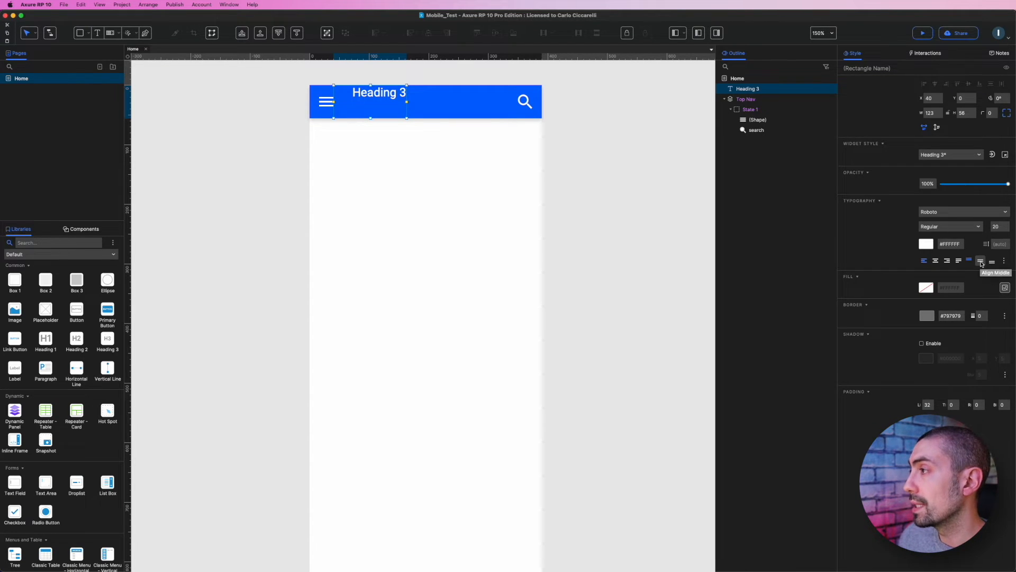
pyautogui.click(980, 263)
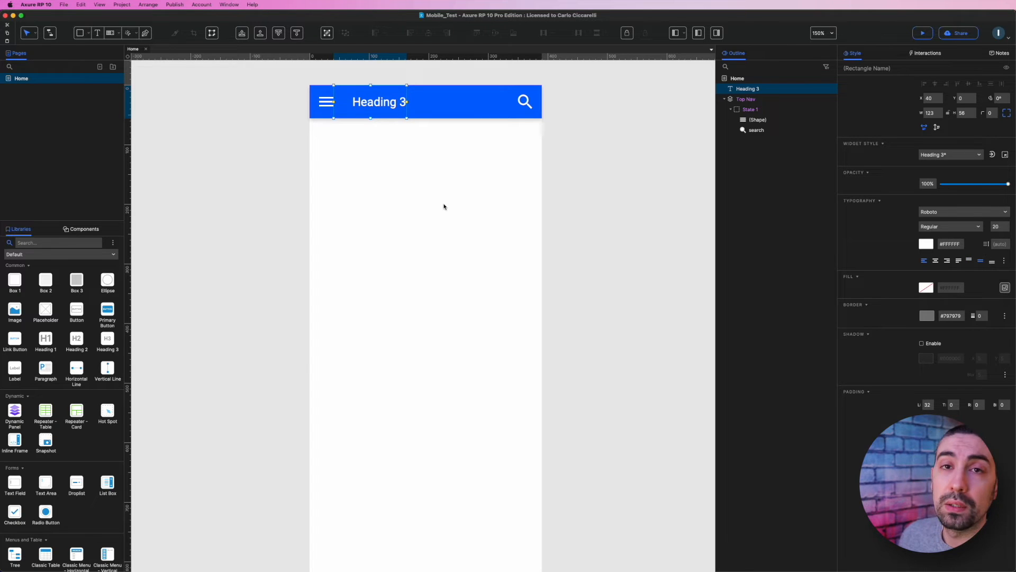
# Replace the heading's text with "Title Of Page".
pyautogui.doubleClick(378, 103)
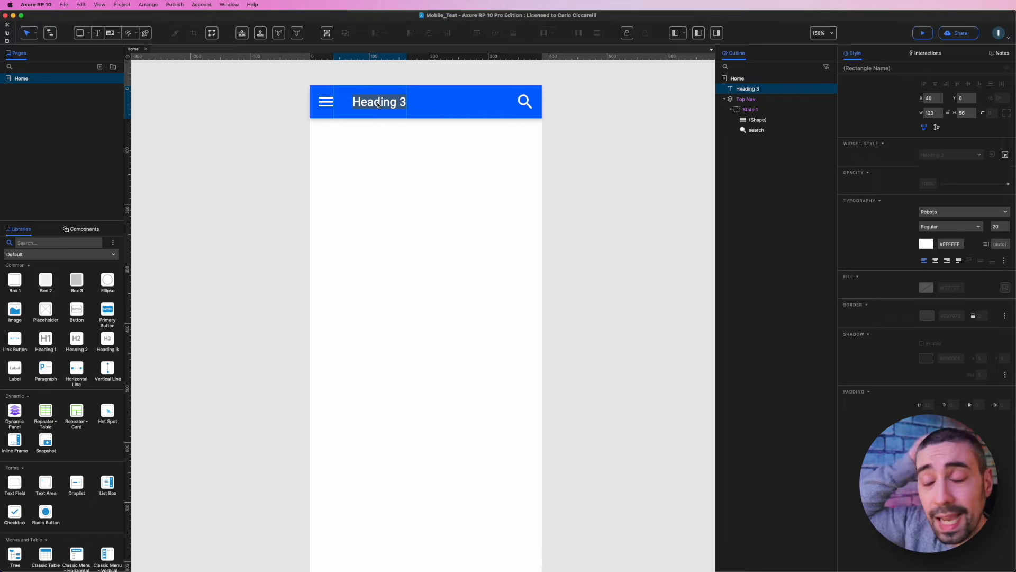
pyautogui.write('Title')
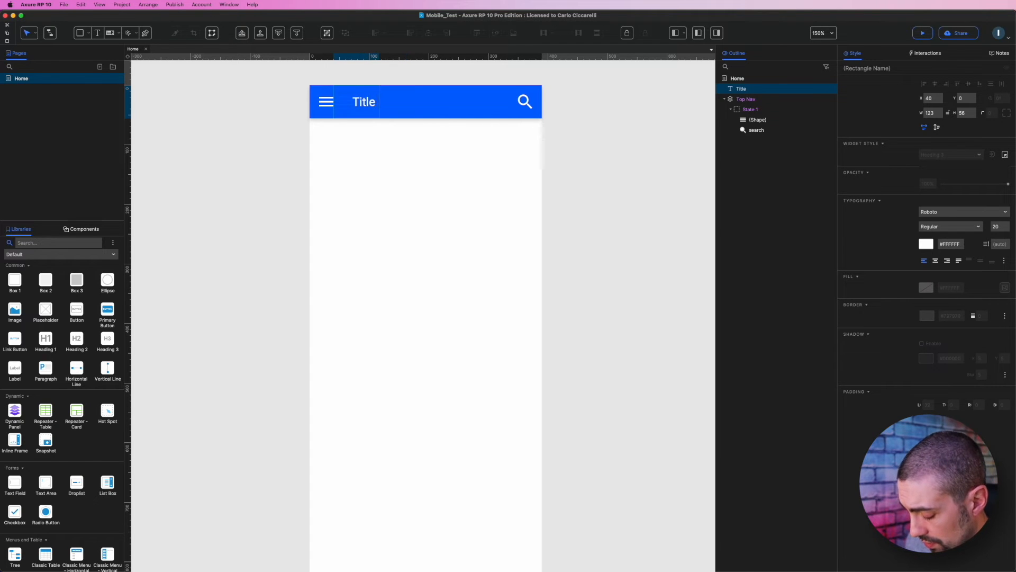
pyautogui.write(' Of Page')
pyautogui.press('Escape')
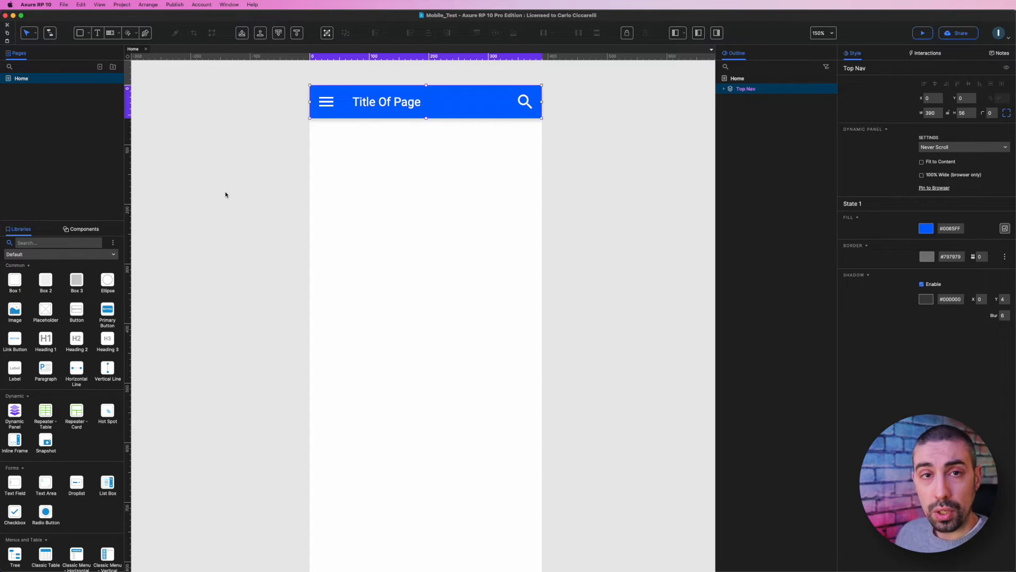
# Pin the Top Nav panel to the browser window with horizontal Center, vertical Top and keep in front enabled.
pyautogui.click(935, 189)
pyautogui.click(498, 250)
pyautogui.click(485, 271)
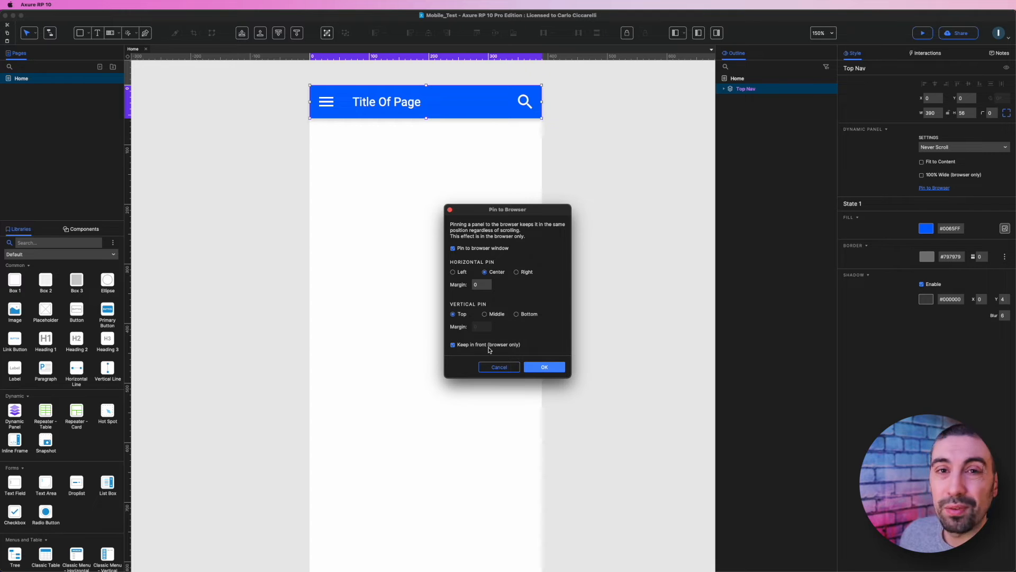
pyautogui.click(546, 367)
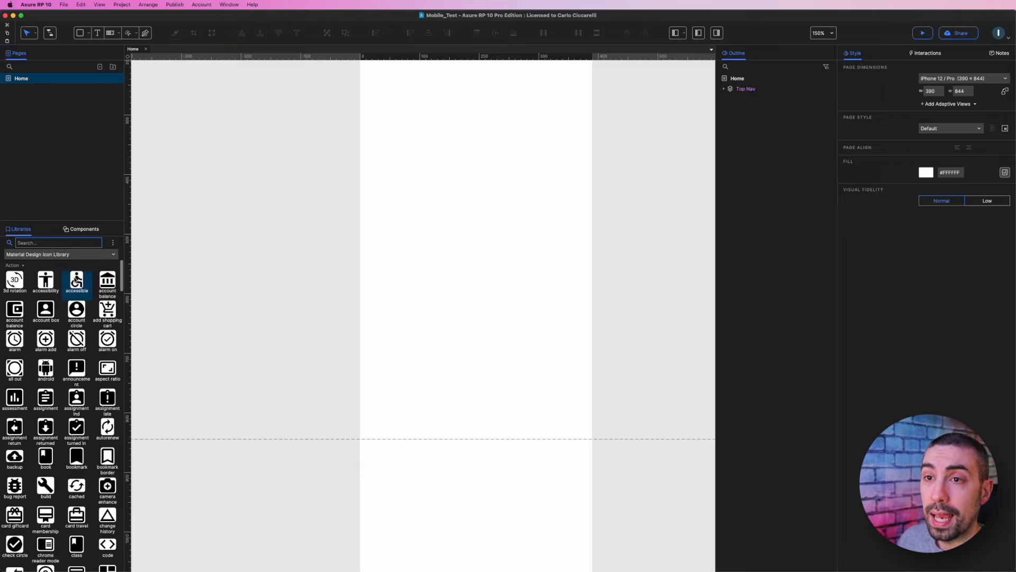
# Add a dynamic panel from the Default library to the lower part of the page.
pyautogui.click(63, 254)
pyautogui.scroll(5, 42, 276)
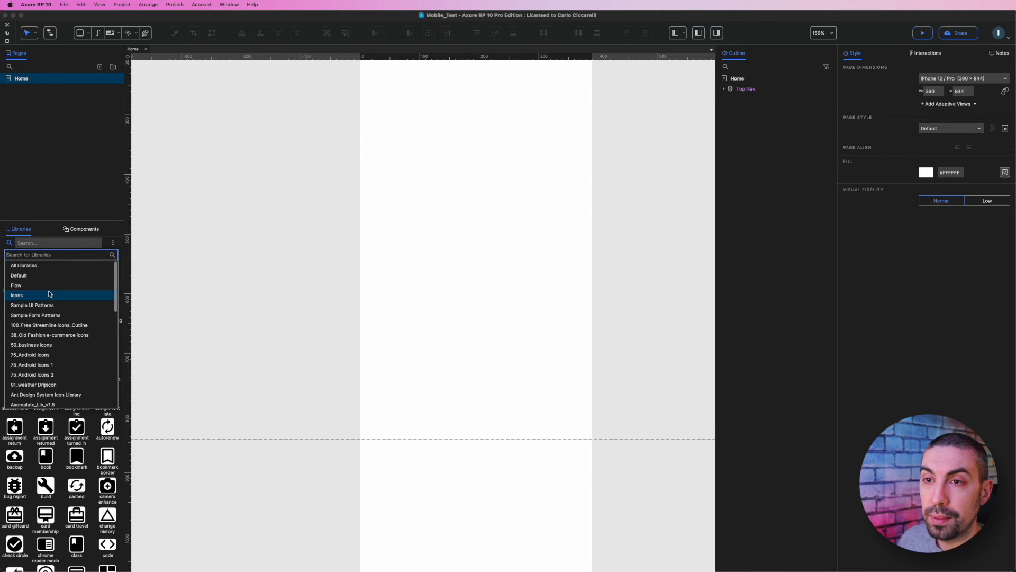
pyautogui.click(41, 277)
pyautogui.moveTo(14, 411); pyautogui.dragTo(411, 281)
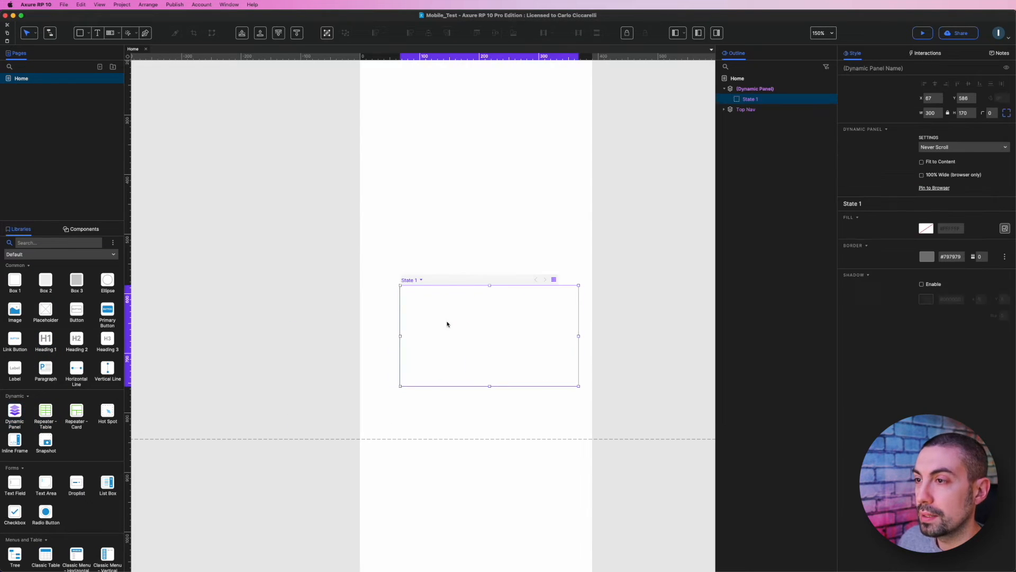
# Unlock the new panel's proportions, set its height to 56, and fill it with blue #0065FF.
pyautogui.click(967, 113)
pyautogui.click(948, 112)
pyautogui.click(966, 113)
pyautogui.write('56')
pyautogui.press('Return')
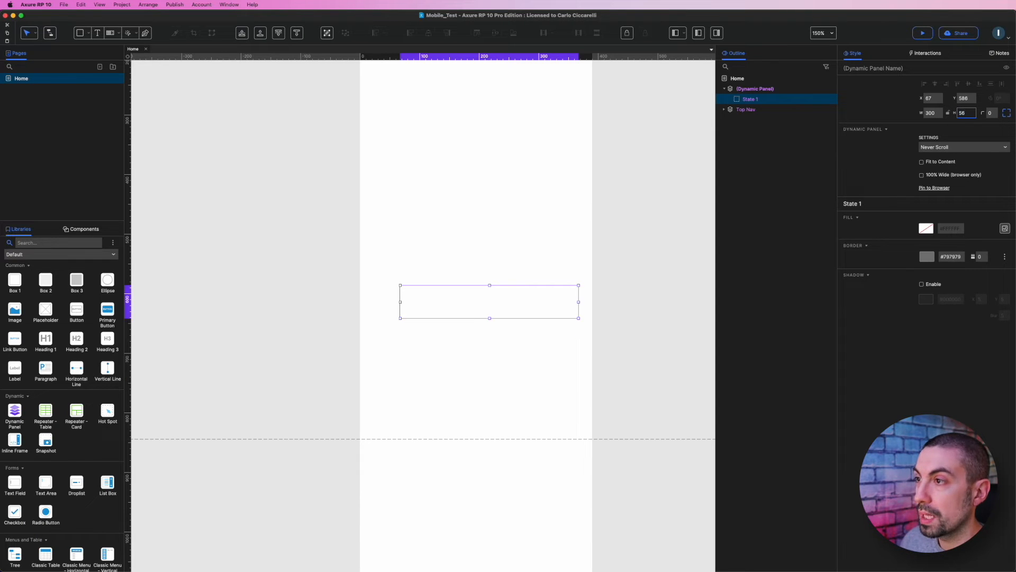
pyautogui.click(925, 228)
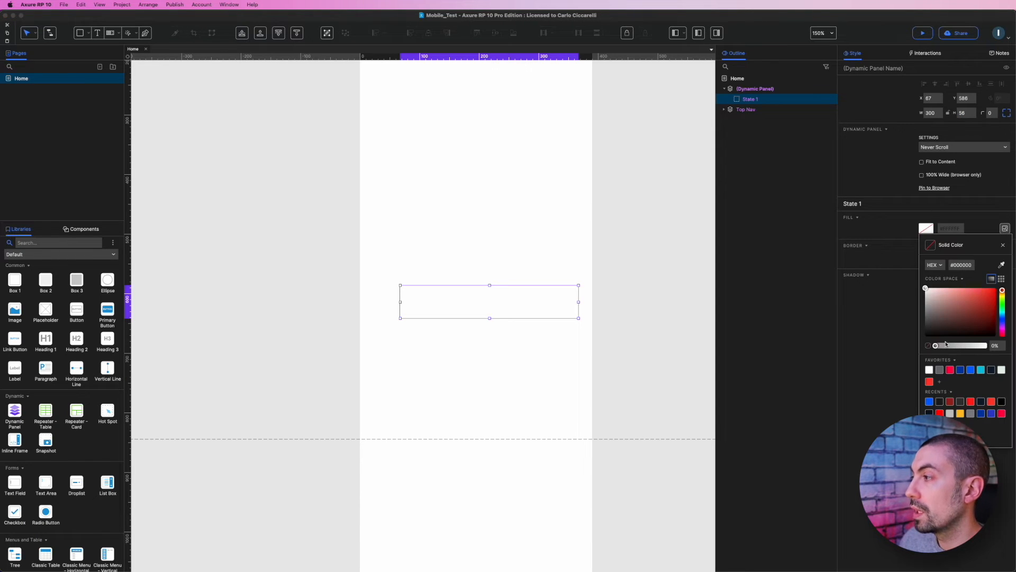
pyautogui.click(974, 370)
# Align the blue panel with the lower edge of the phone frame and stretch it to the full 390 page width.
pyautogui.moveTo(487, 302); pyautogui.dragTo(447, 419)
pyautogui.moveTo(538, 422); pyautogui.dragTo(595, 421)
pyautogui.click(635, 384)
pyautogui.click(524, 421)
pyautogui.click(642, 356)
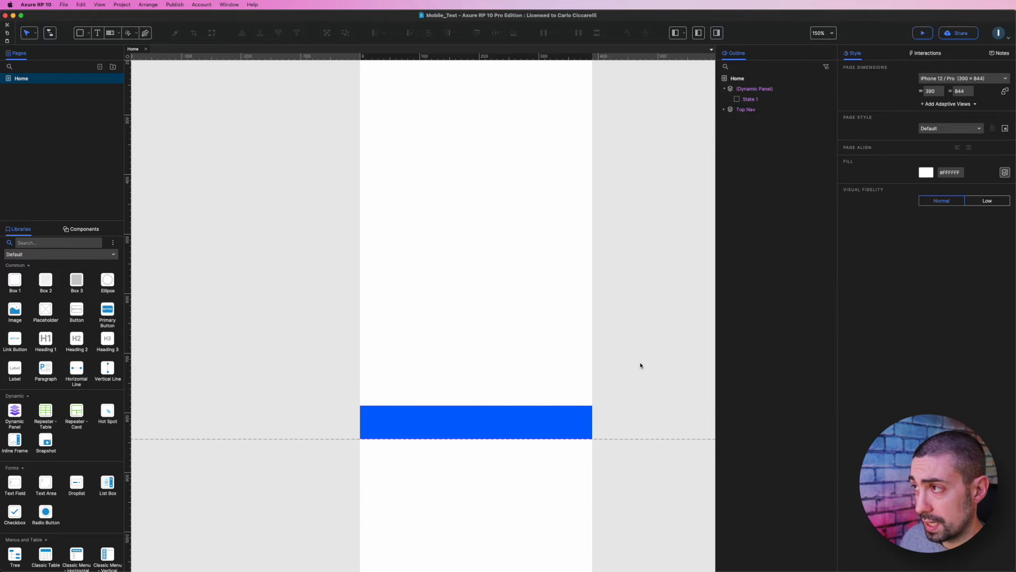
# Rename the new blue dynamic panel as "Bottom Nav".
pyautogui.click(755, 89)
pyautogui.doubleClick(757, 90)
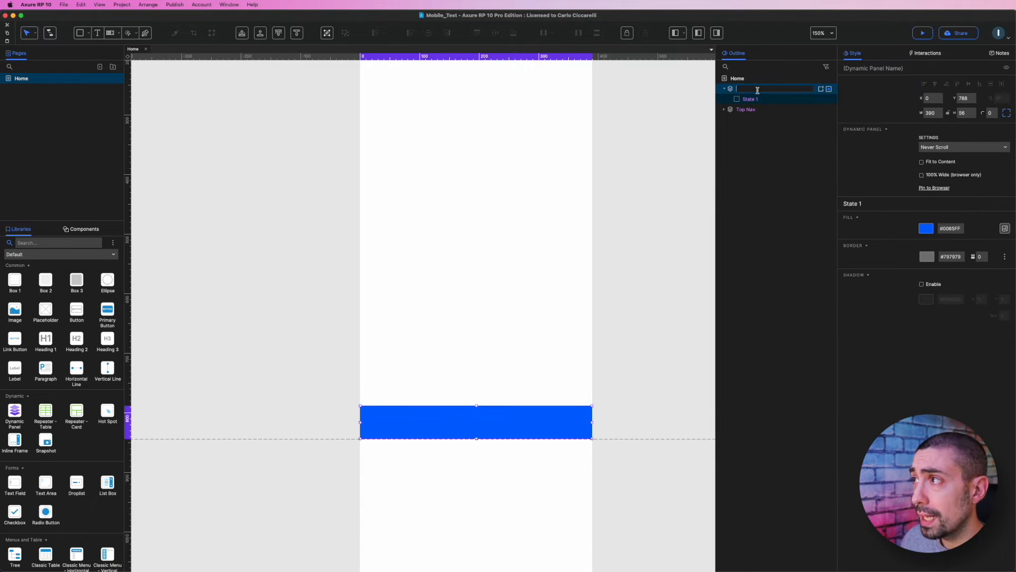
pyautogui.write('Bottom Nav')
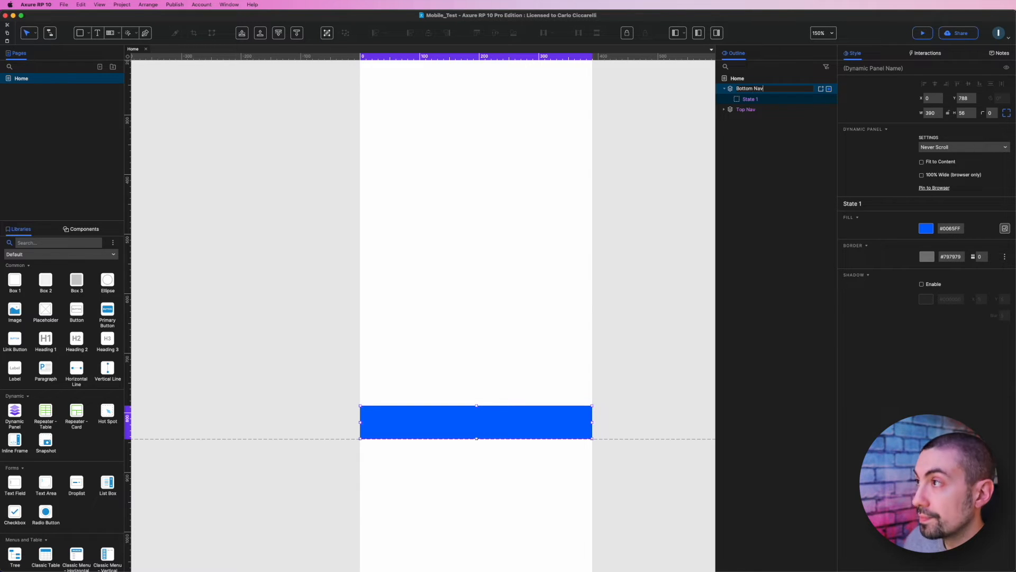
pyautogui.press('Return')
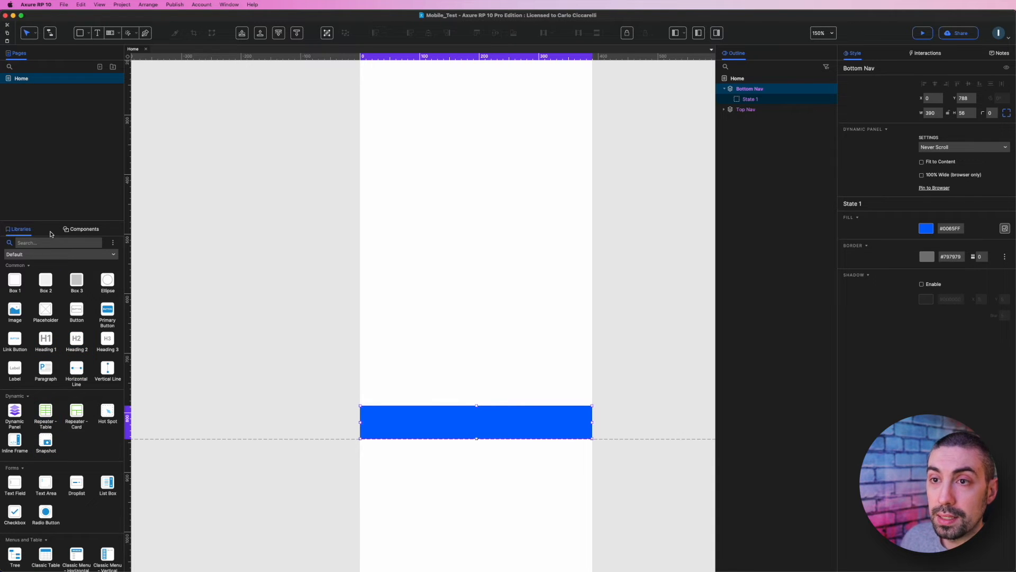
pyautogui.click(111, 255)
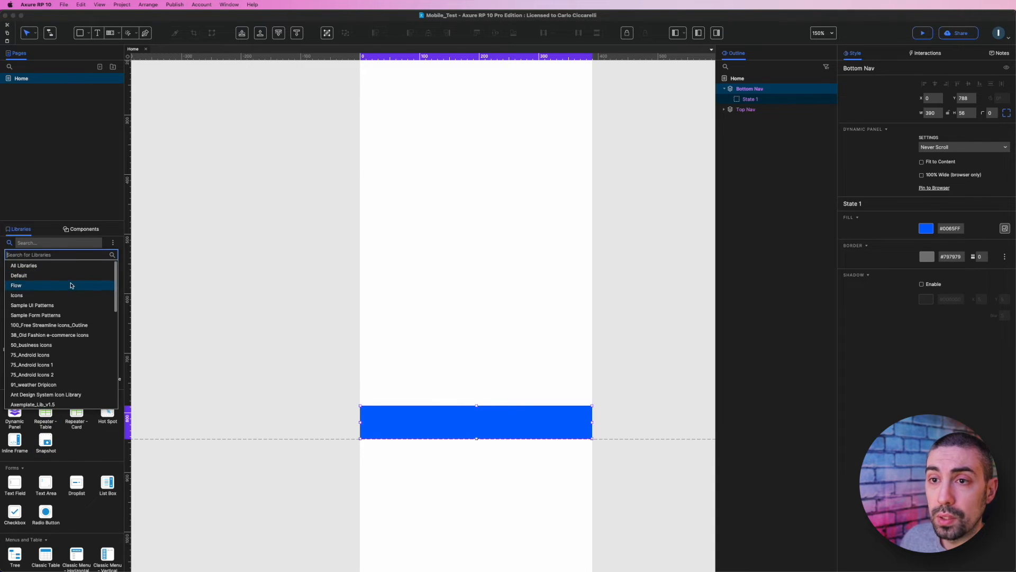
pyautogui.click(37, 290)
pyautogui.click(38, 244)
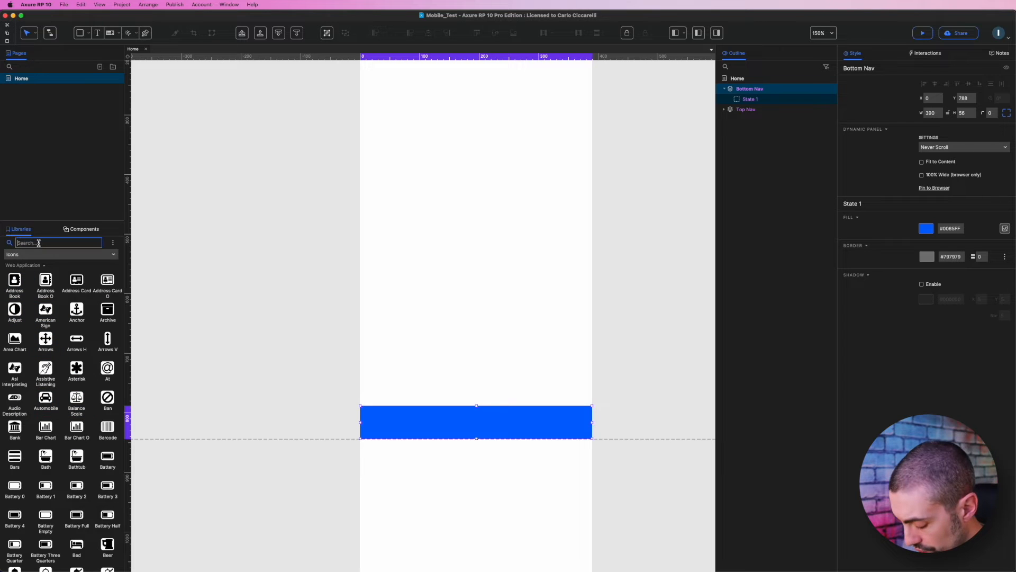
# Find "home" in the Material Design Icon Library and place the home icon inside the Bottom Nav panel.
pyautogui.click(44, 255)
pyautogui.scroll(-5, 57, 365)
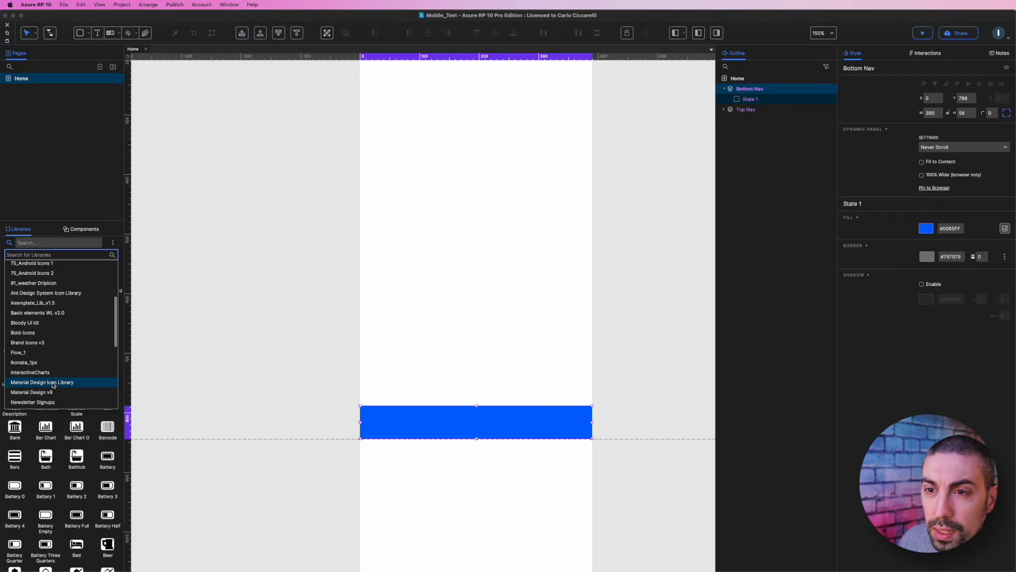
pyautogui.click(53, 387)
pyautogui.click(48, 243)
pyautogui.write('home')
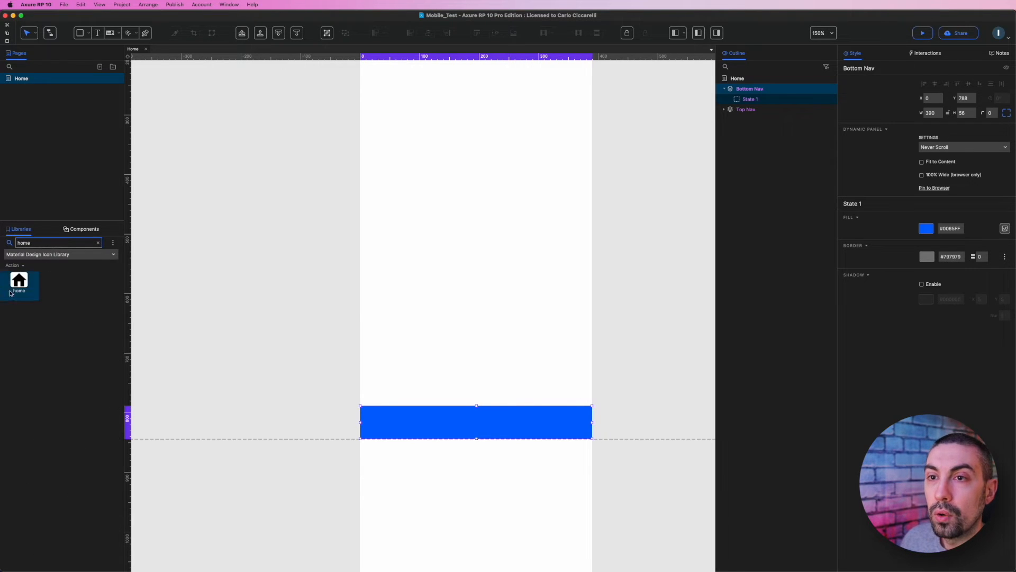
pyautogui.moveTo(11, 292); pyautogui.dragTo(402, 412)
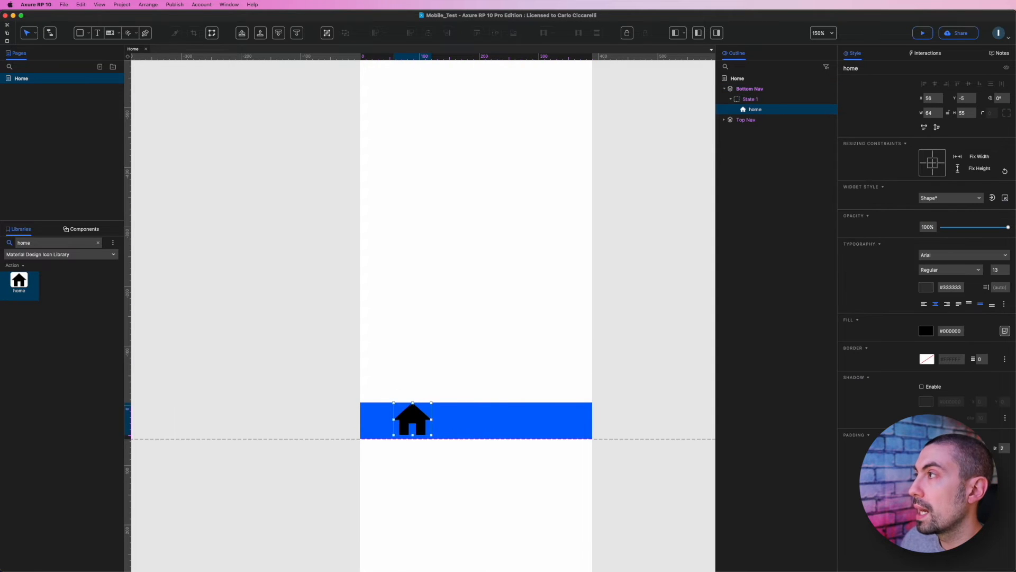
# Set the home icon's width to 24 with its proportions locked.
pyautogui.doubleClick(934, 113)
pyautogui.write('24')
pyautogui.press('Return')
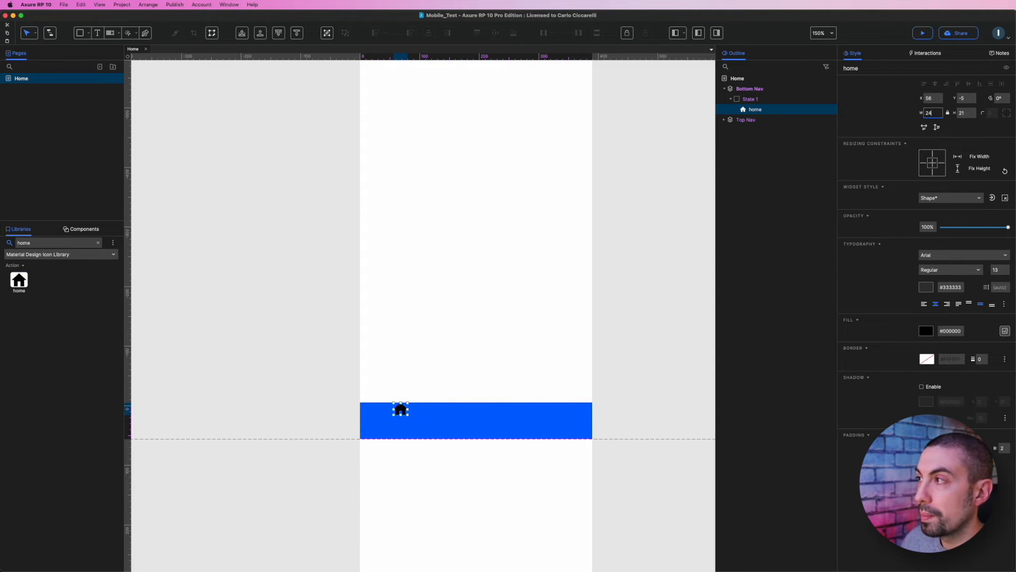
# Fill the home icon with white #FFFFFF and move it to about X 27, Y 7 in the blue bar.
pyautogui.click(927, 331)
pyautogui.moveTo(964, 401); pyautogui.dragTo(846, 322)
pyautogui.moveTo(400, 410); pyautogui.dragTo(384, 419)
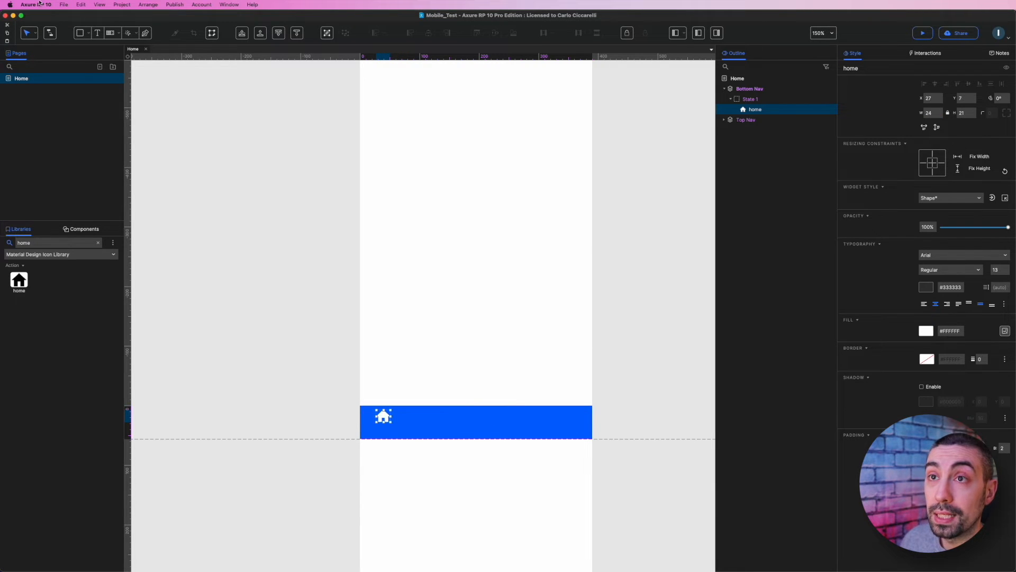
# Add a Label from the Default library beneath the home icon, at about X 23, Y 33.
pyautogui.click(97, 243)
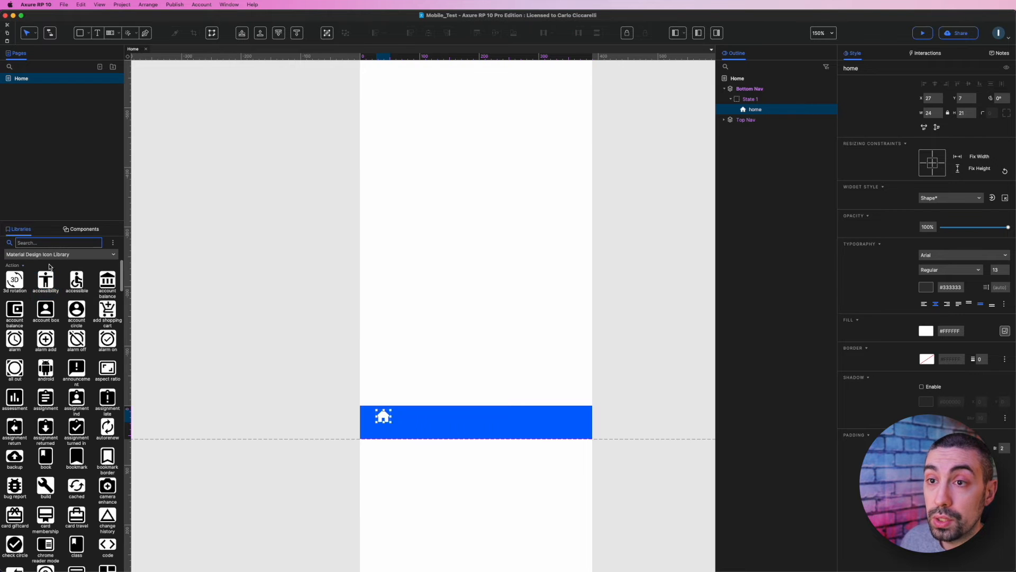
pyautogui.click(58, 254)
pyautogui.scroll(3, 41, 276)
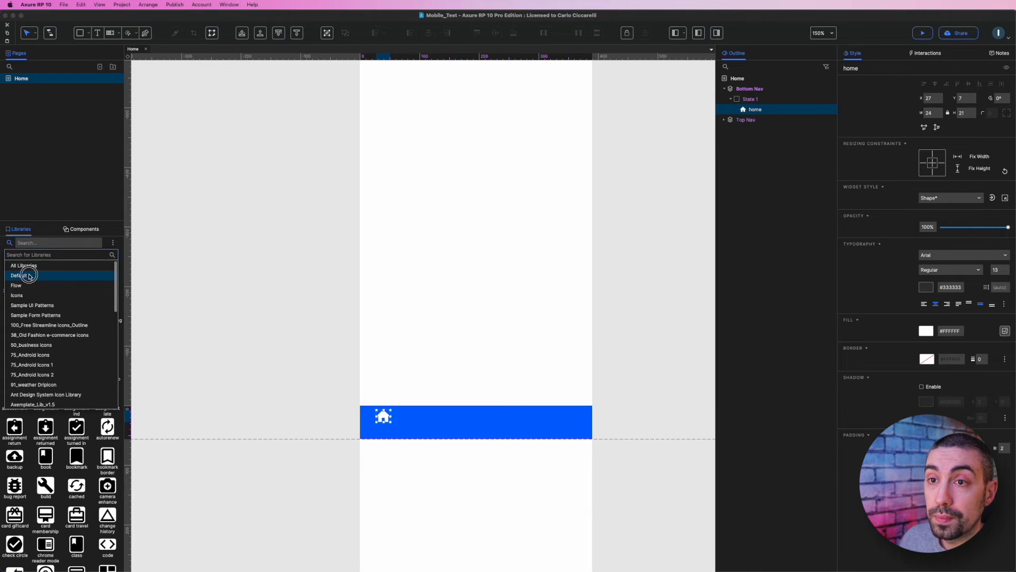
pyautogui.click(29, 270)
pyautogui.moveTo(15, 371); pyautogui.dragTo(374, 425)
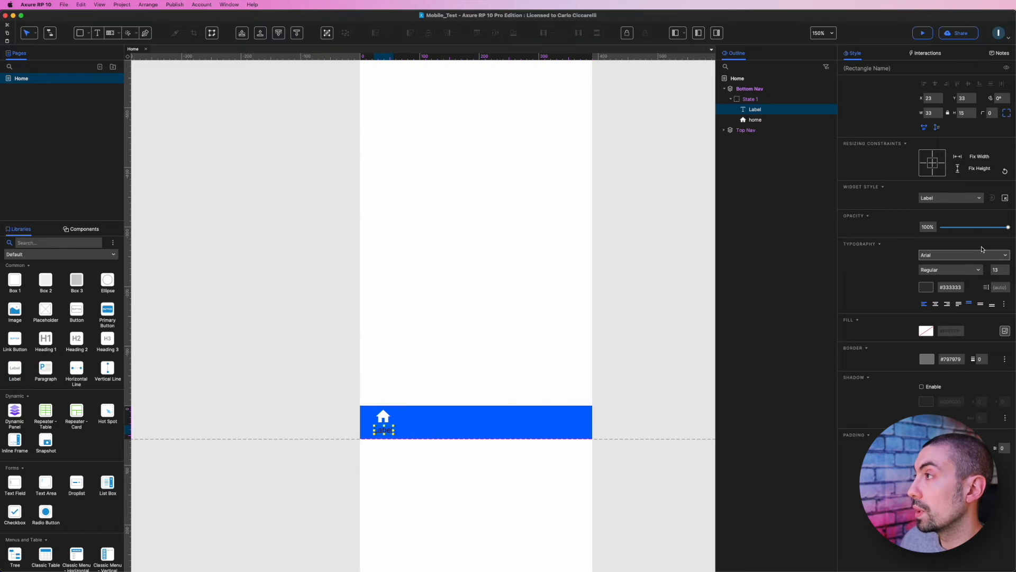
# Set the label's typography to Roboto Regular, size 12, in white #FFFFFF.
pyautogui.click(933, 254)
pyautogui.write('Roboto')
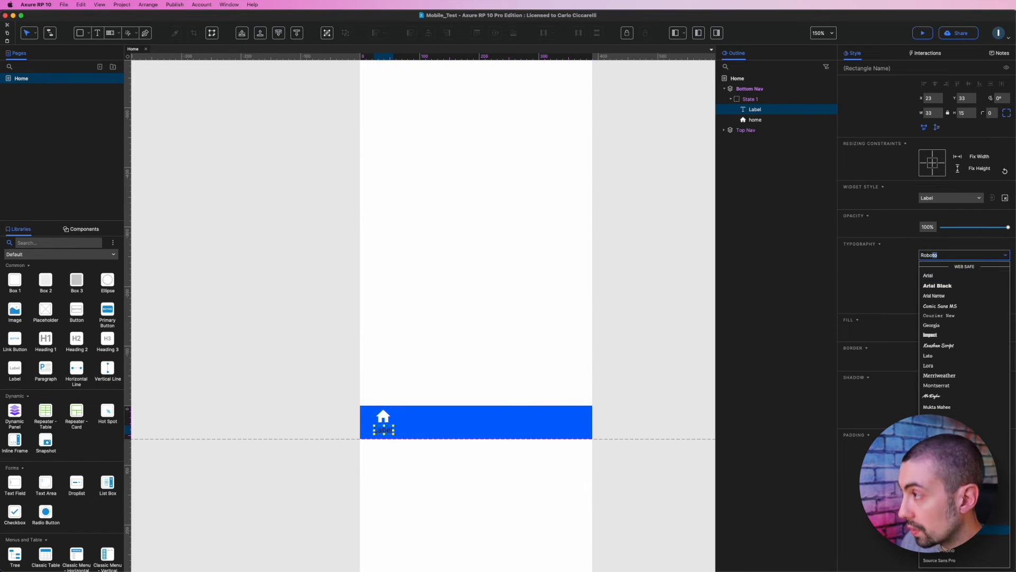
pyautogui.press('Return')
pyautogui.click(997, 271)
pyautogui.write('12')
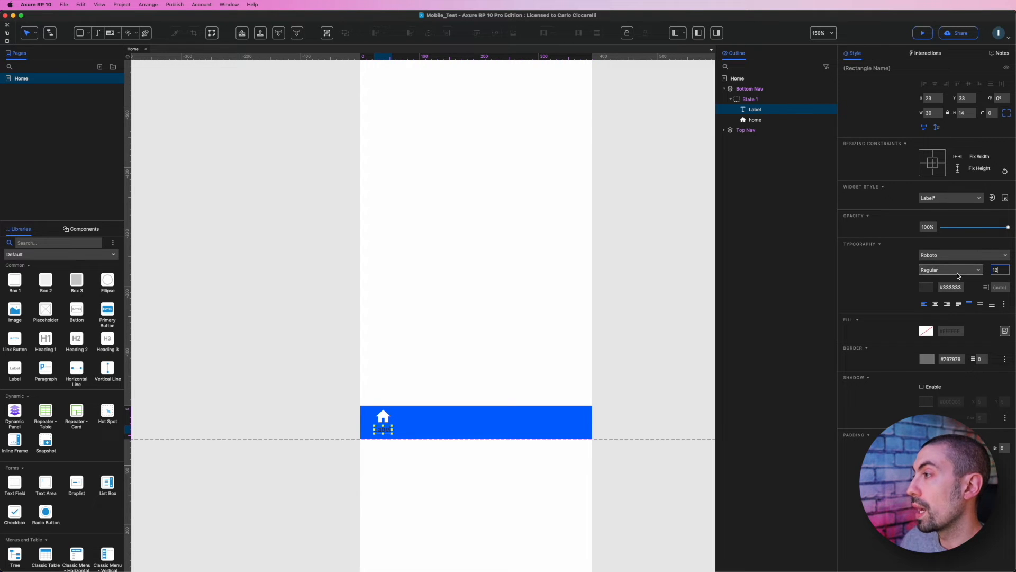
pyautogui.click(927, 287)
pyautogui.click(925, 348)
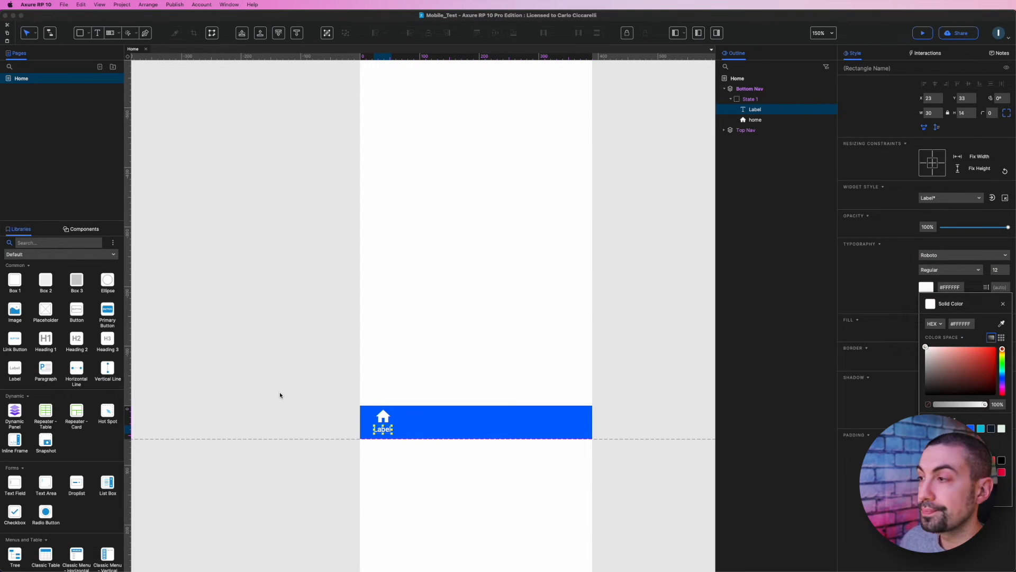
# Create a dynamic panel from the label and home icon together and name it "Icon Wrapper".
pyautogui.keyDown('shift'); pyautogui.click(760, 116); pyautogui.keyUp('shift')
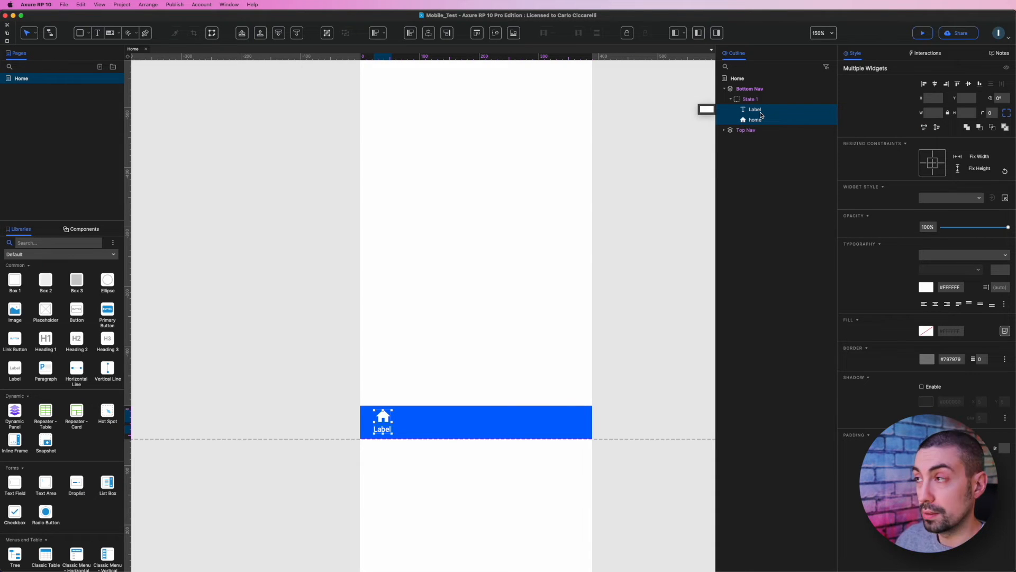
pyautogui.rightClick(761, 116)
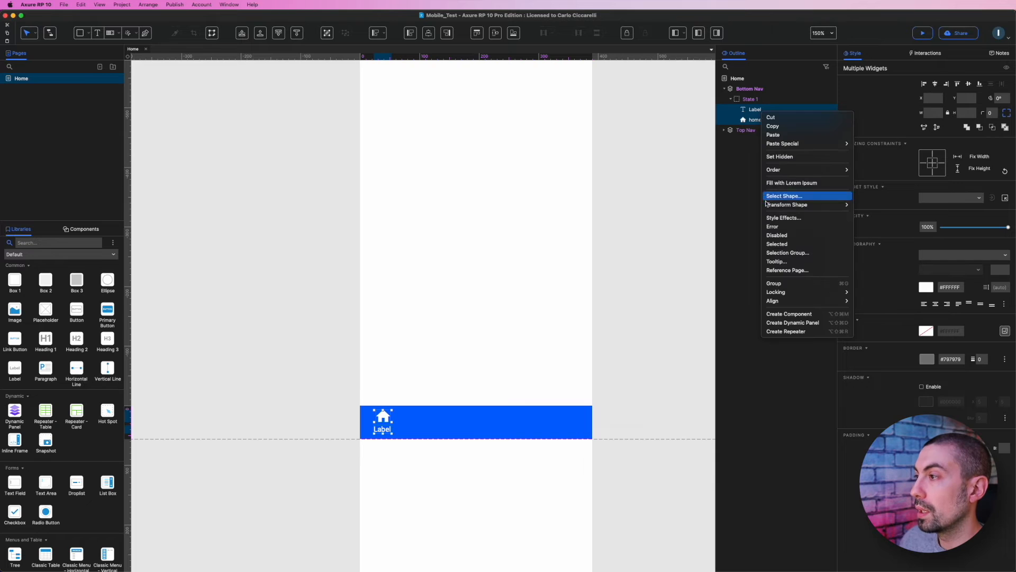
pyautogui.click(805, 323)
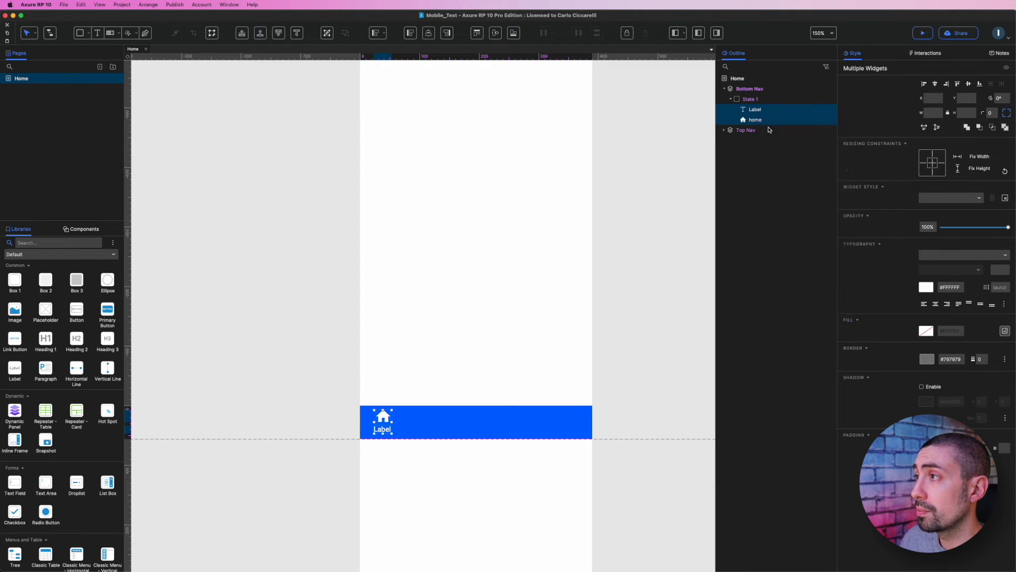
pyautogui.doubleClick(769, 110)
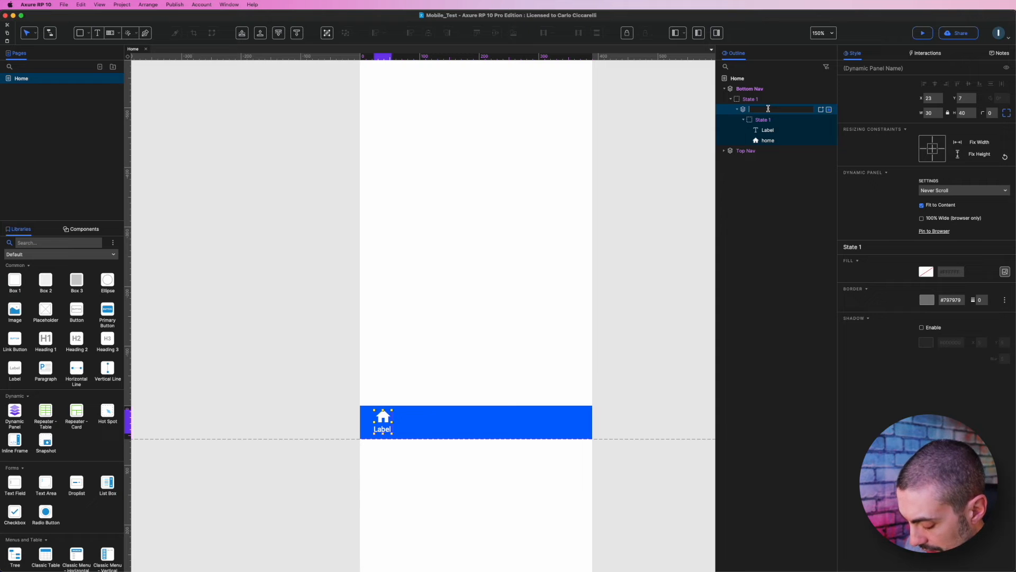
pyautogui.write('Icon Wr')
pyautogui.write('apper')
pyautogui.press('Return')
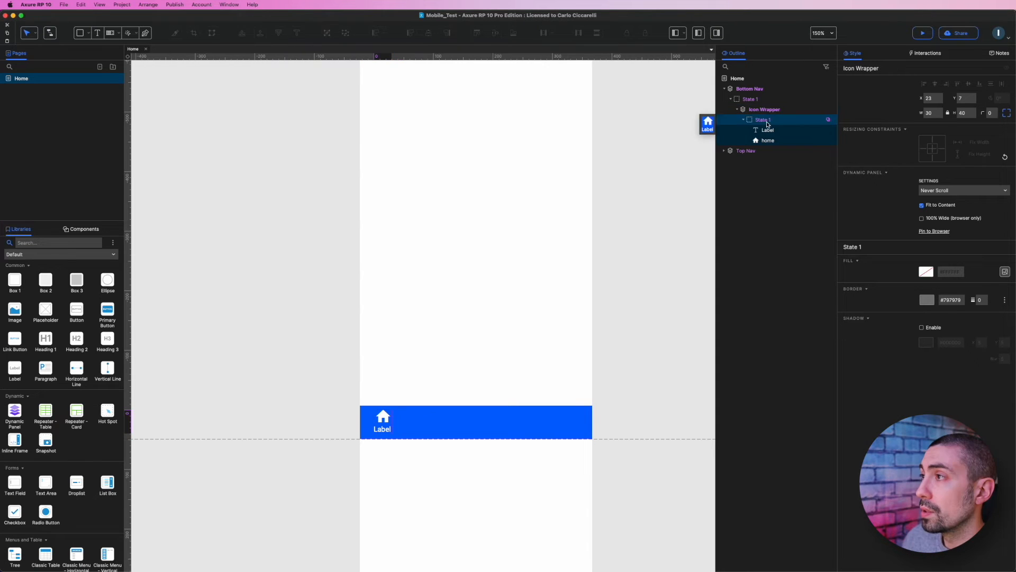
# Align the label and home icon to each other by their horizontal centers.
pyautogui.click(767, 130)
pyautogui.keyDown('shift'); pyautogui.click(768, 141); pyautogui.keyUp('shift')
pyautogui.click(936, 84)
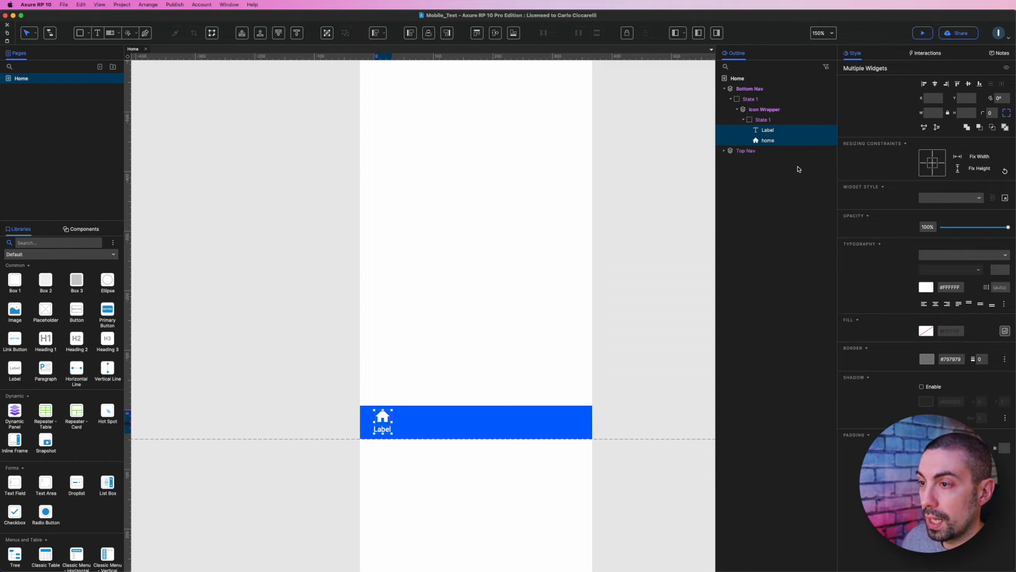
# Resize the Icon Wrapper panel to 97 wide by 56 high and move it to X 0, Y 0 inside Bottom Nav.
pyautogui.click(771, 109)
pyautogui.click(384, 434)
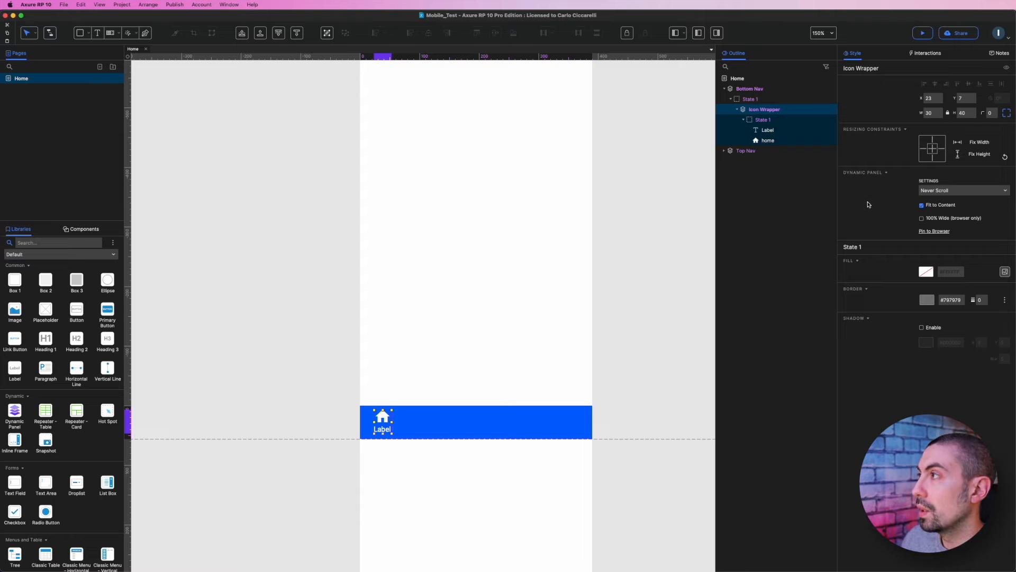
pyautogui.click(932, 113)
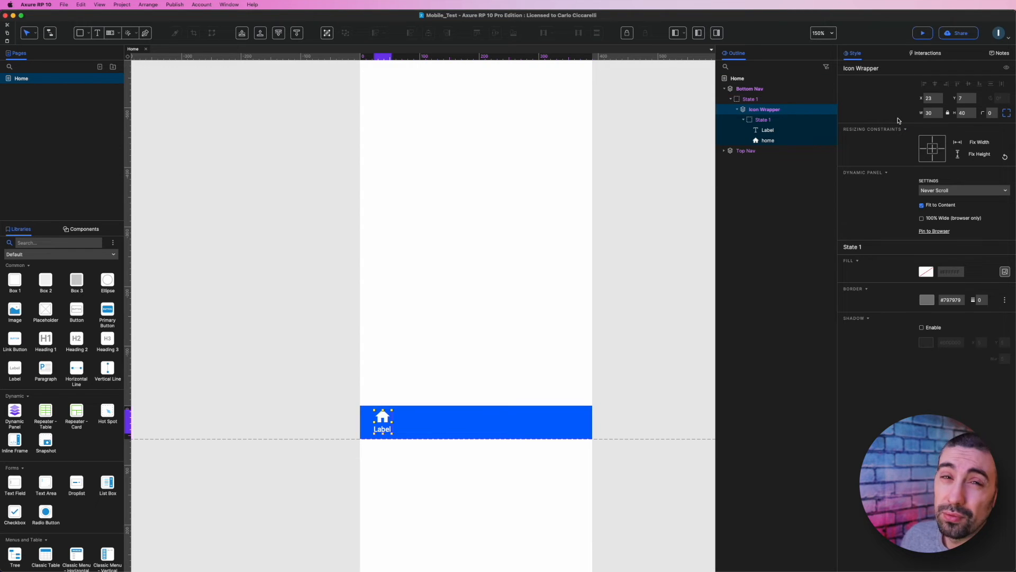
pyautogui.click(930, 113)
pyautogui.write('9')
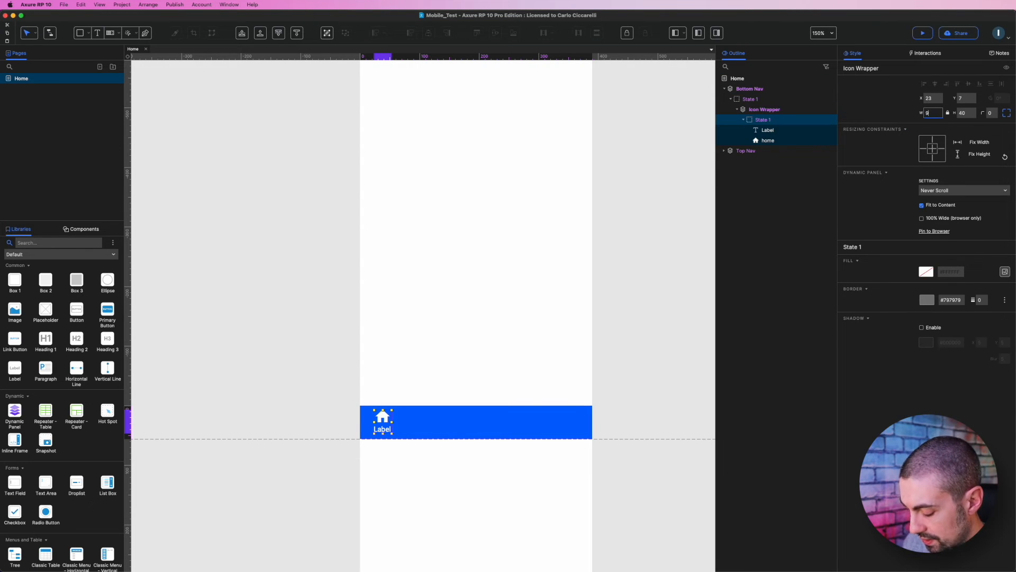
pyautogui.write('7')
pyautogui.press('Return')
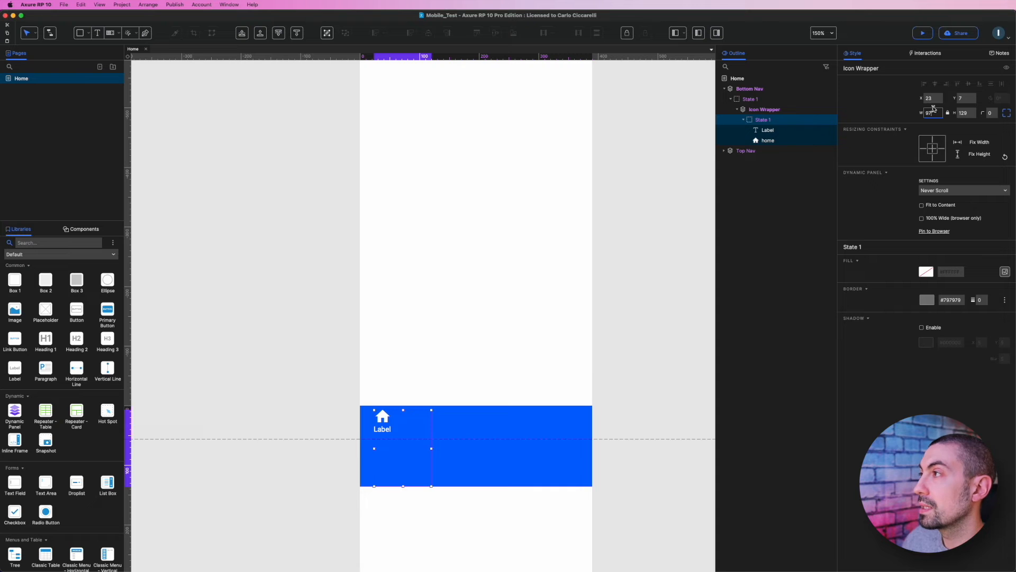
pyautogui.click(969, 112)
pyautogui.write('56')
pyautogui.press('Return')
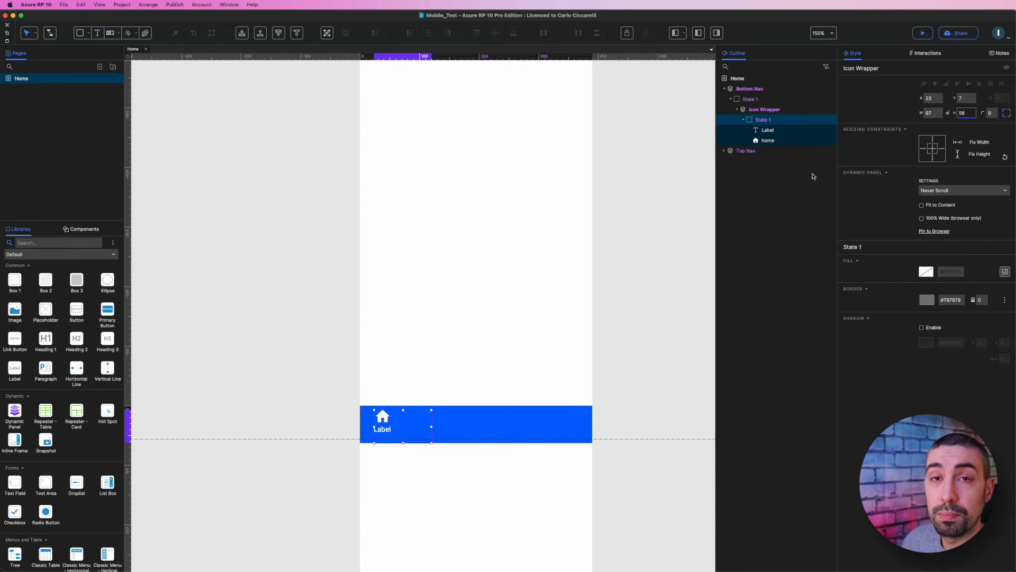
pyautogui.moveTo(385, 426); pyautogui.dragTo(367, 421)
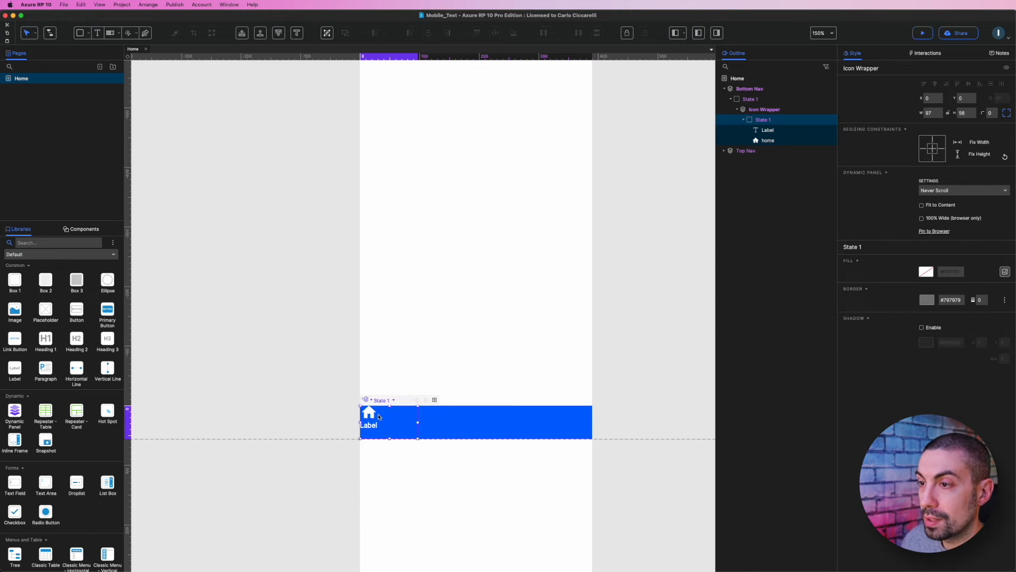
# Move the home icon and label together to the center of the Icon Wrapper panel, then select the wrapper.
pyautogui.click(367, 415)
pyautogui.keyDown('shift'); pyautogui.click(368, 428); pyautogui.keyUp('shift')
pyautogui.moveTo(371, 413); pyautogui.dragTo(392, 402)
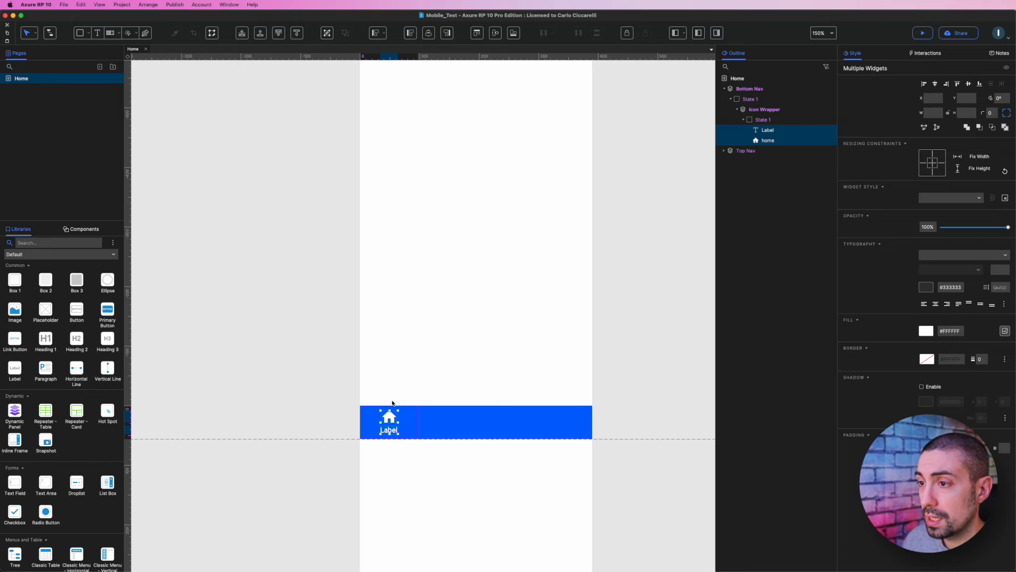
pyautogui.click(782, 112)
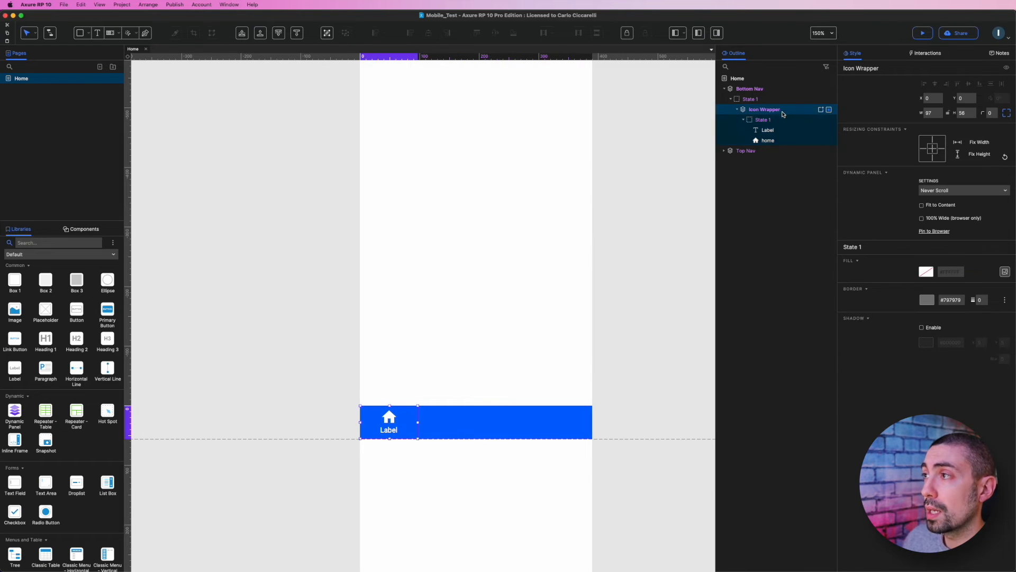
# Add a Selected Style effect with a white #FFFFFF fill color to the label inside the Icon Wrapper.
pyautogui.click(773, 121)
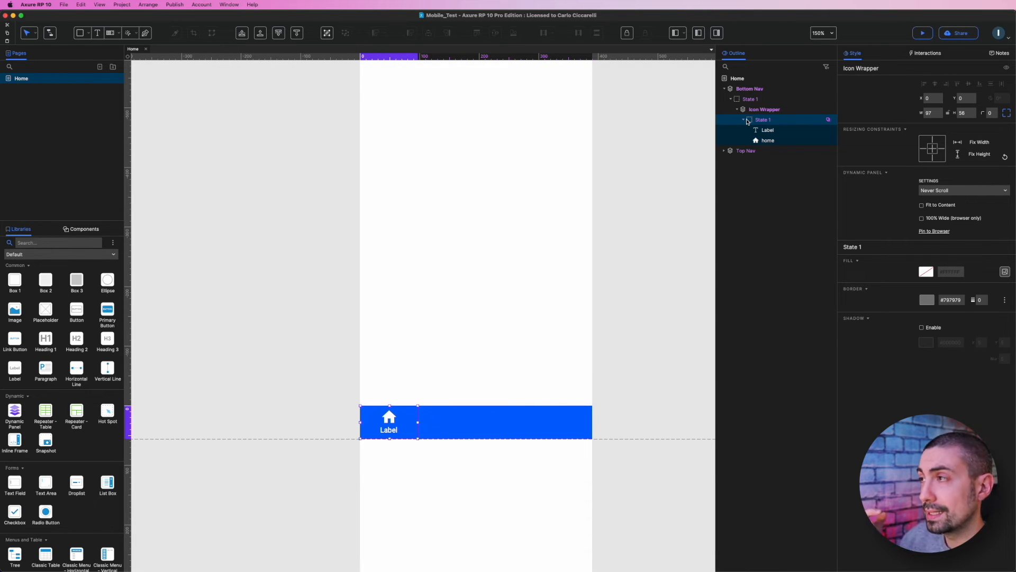
pyautogui.click(775, 130)
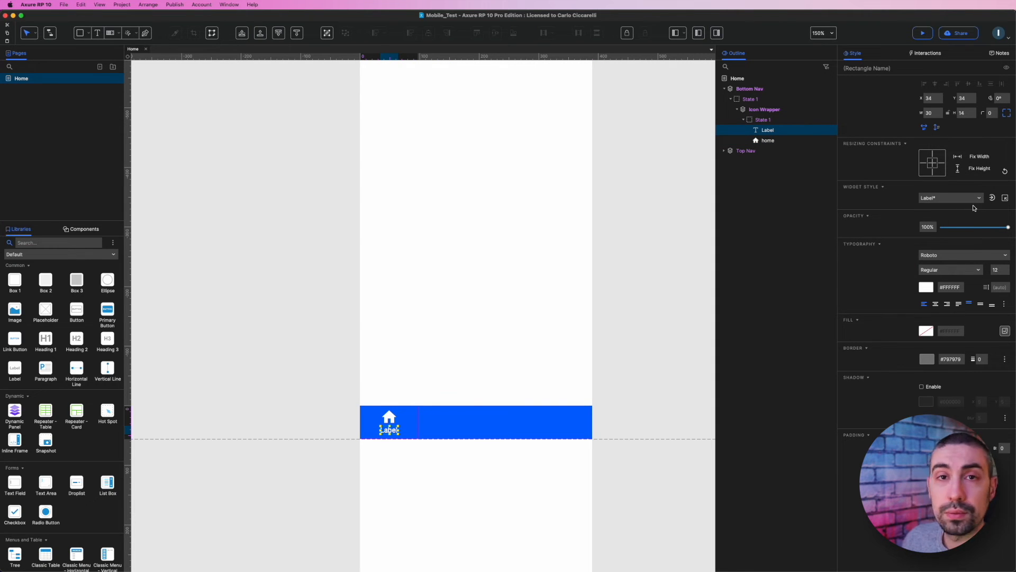
pyautogui.click(921, 53)
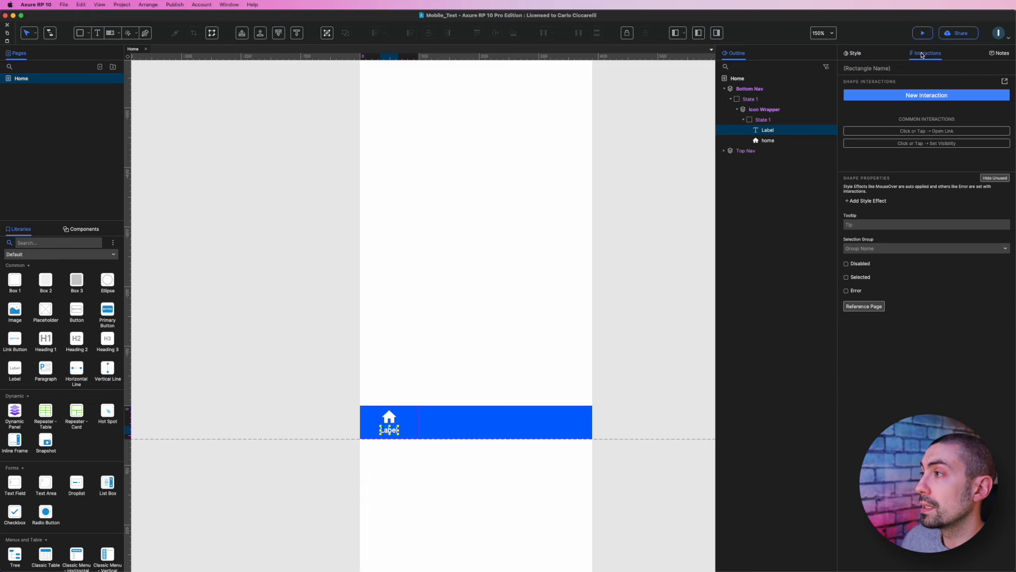
pyautogui.click(867, 201)
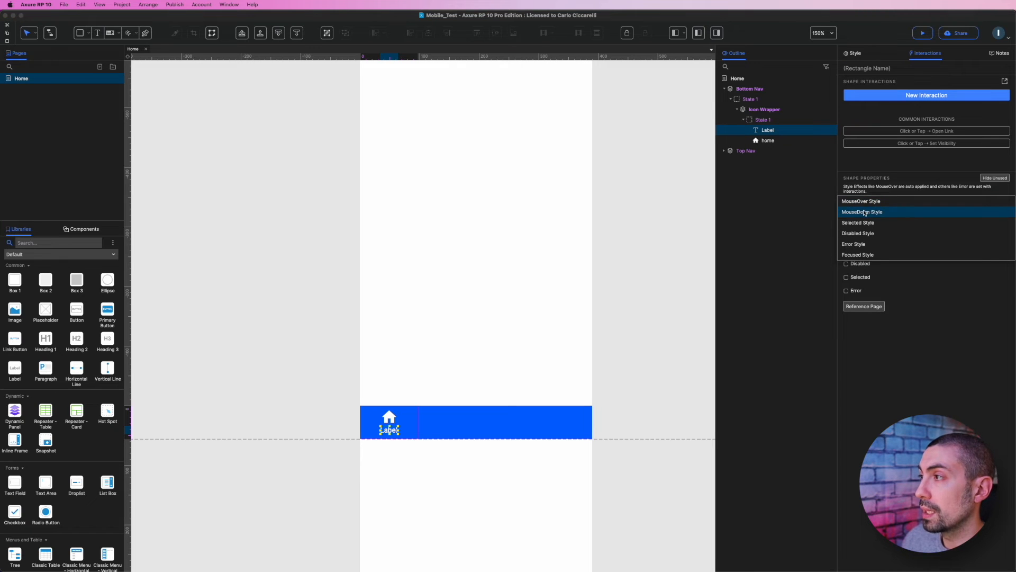
pyautogui.click(867, 222)
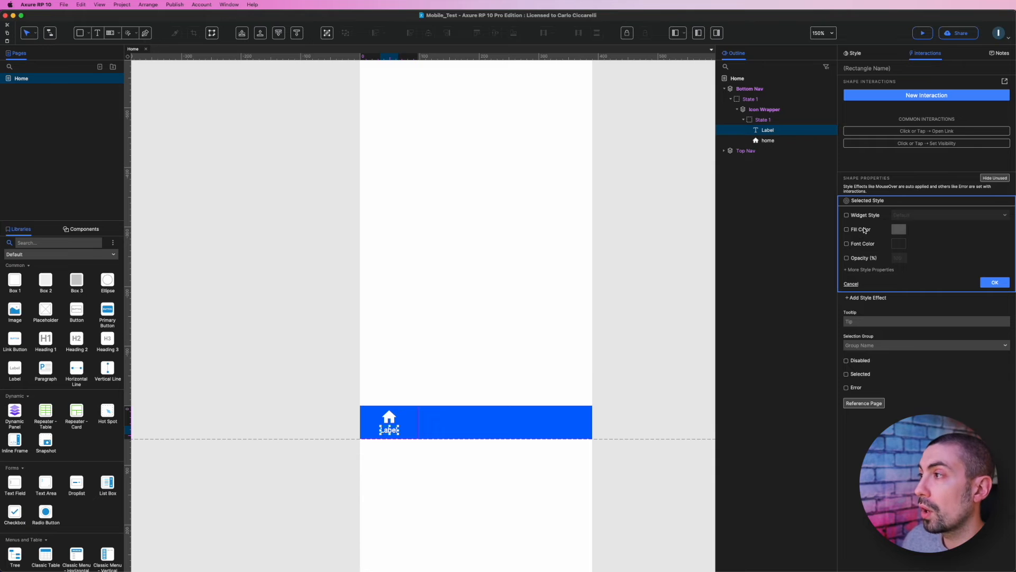
pyautogui.click(865, 230)
pyautogui.click(900, 230)
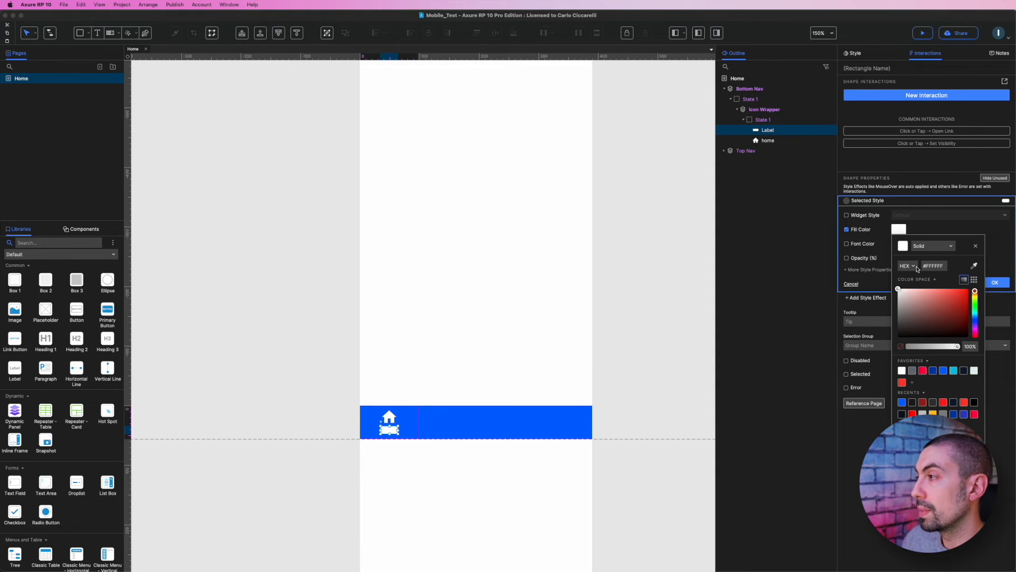
pyautogui.moveTo(929, 312); pyautogui.dragTo(849, 262)
pyautogui.click(999, 257)
pyautogui.click(995, 282)
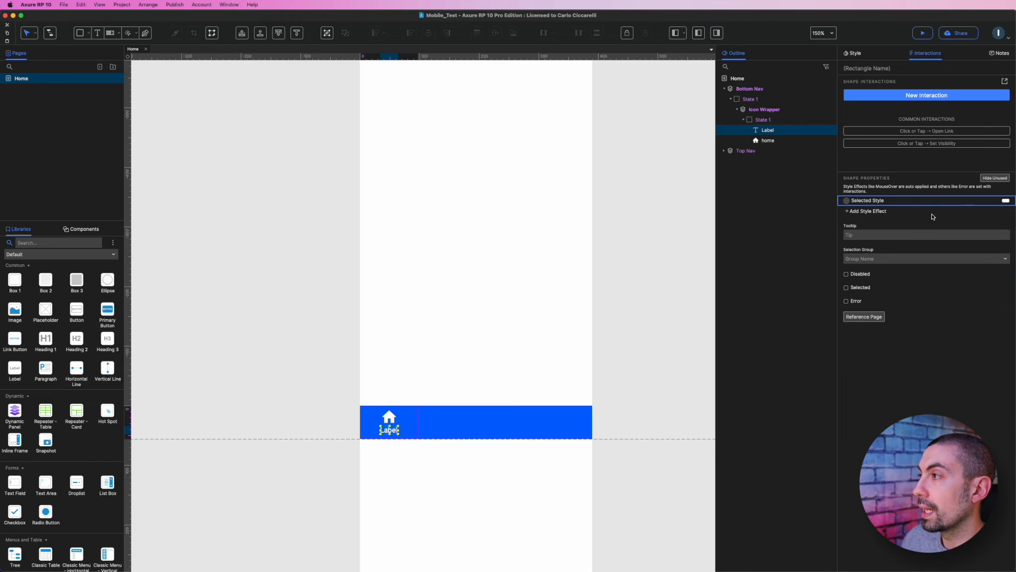
# Add a Selected Style effect with a white #FFFFFF fill color to the home icon.
pyautogui.click(389, 417)
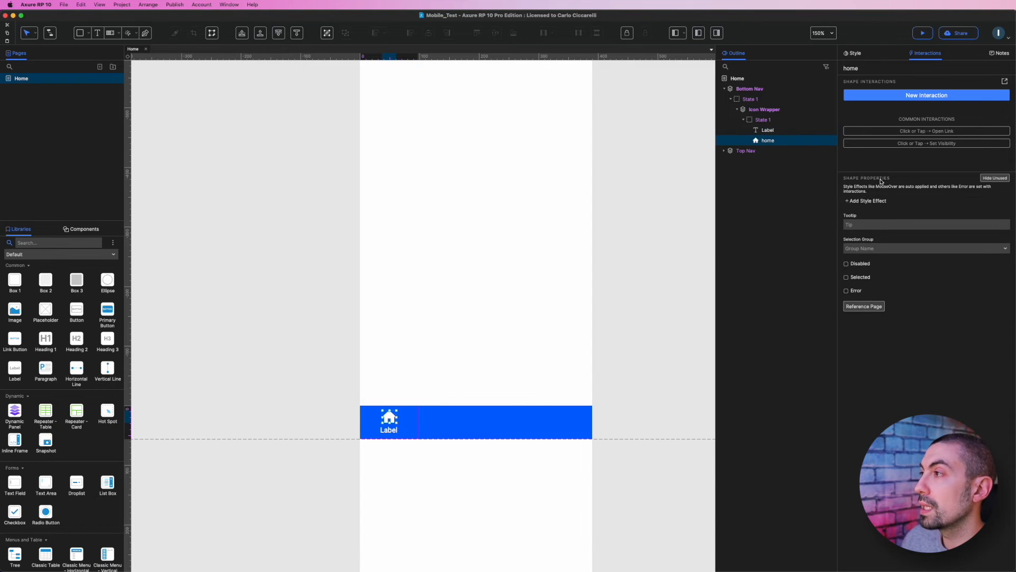
pyautogui.click(867, 201)
pyautogui.click(869, 225)
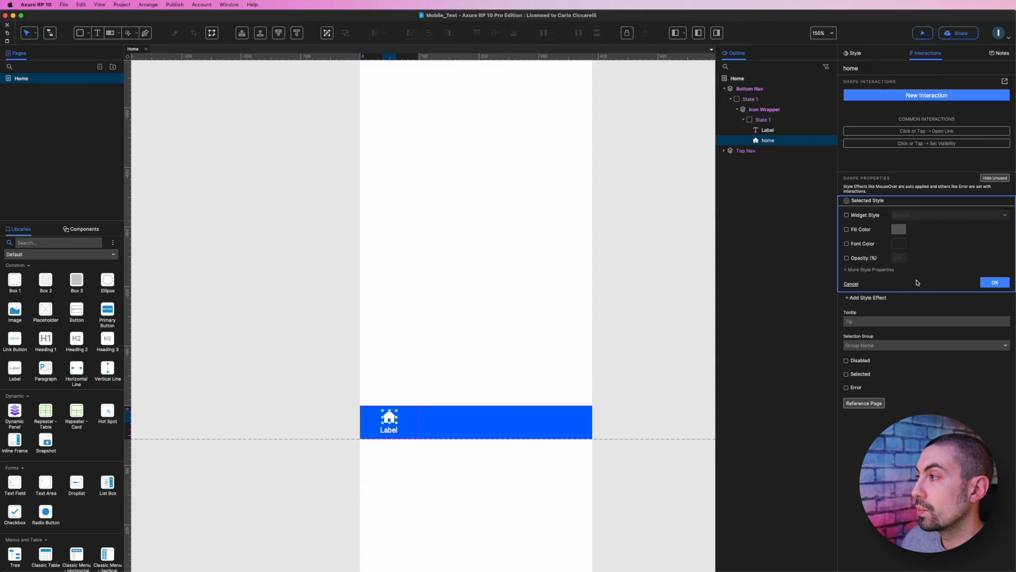
pyautogui.click(863, 231)
pyautogui.click(898, 229)
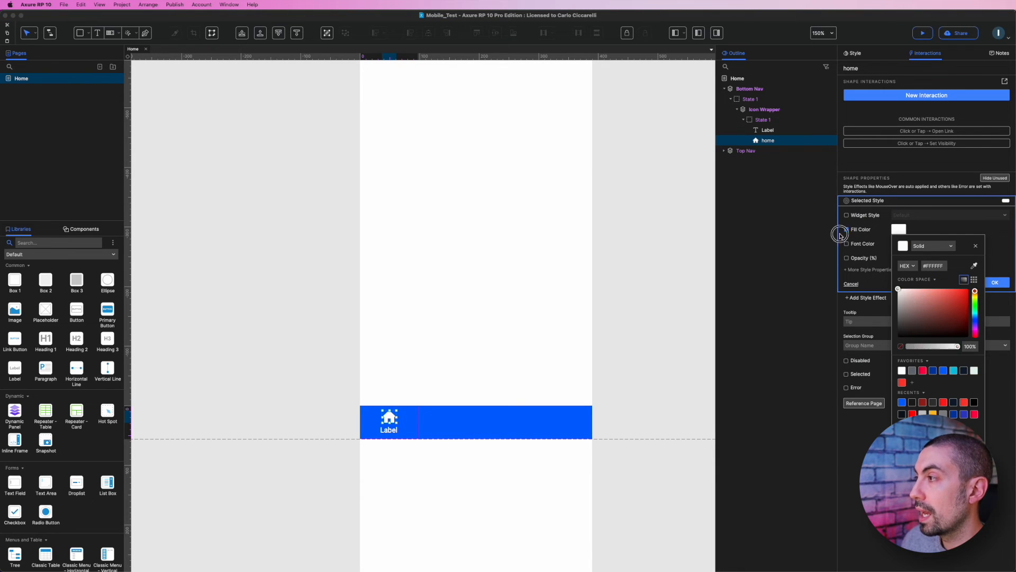
pyautogui.click(995, 282)
pyautogui.click(628, 269)
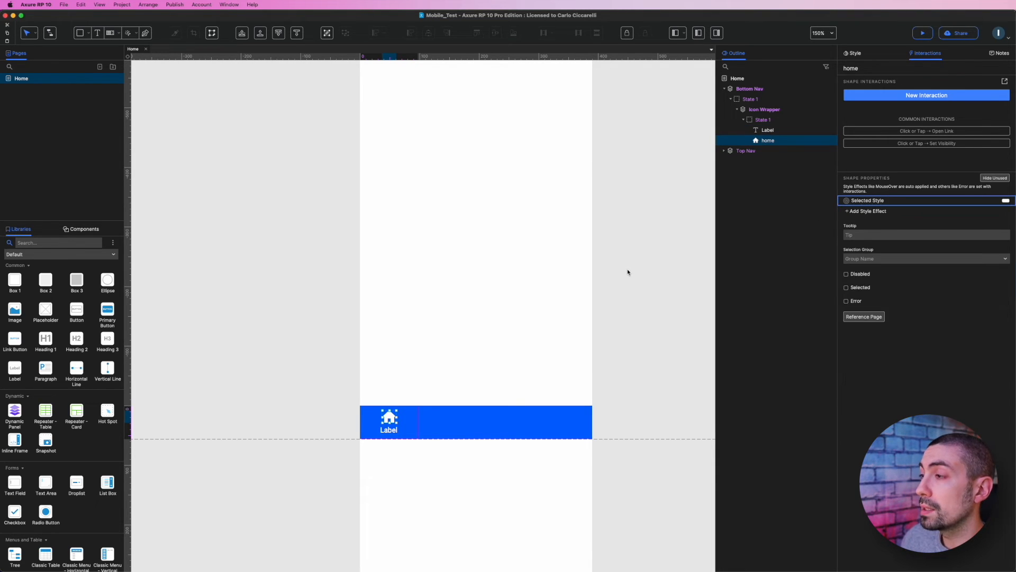
pyautogui.click(628, 270)
# Set the text color opacity of the label and home icon together to 85%.
pyautogui.click(763, 132)
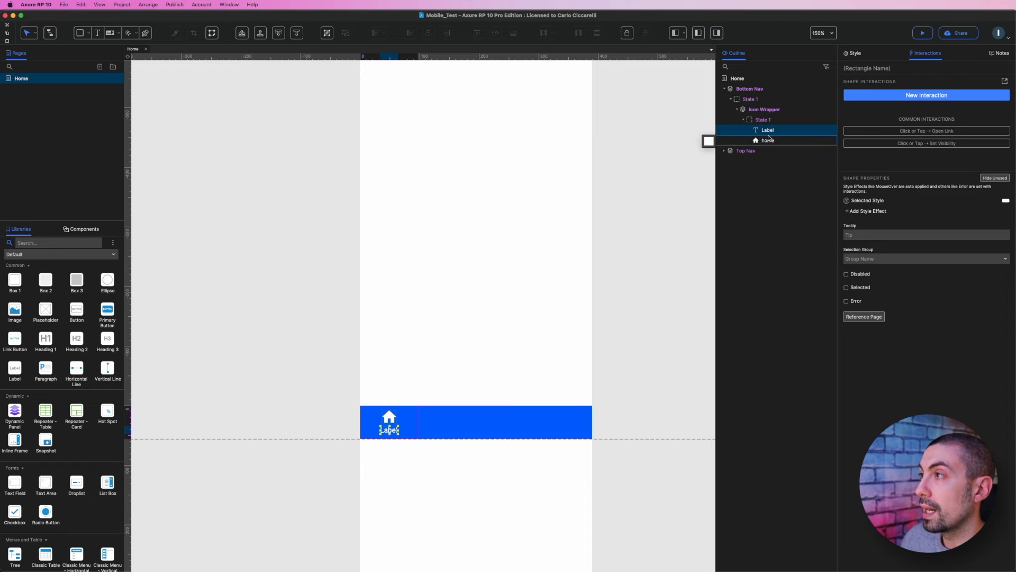
pyautogui.keyDown('shift'); pyautogui.click(769, 141); pyautogui.keyUp('shift')
pyautogui.click(868, 55)
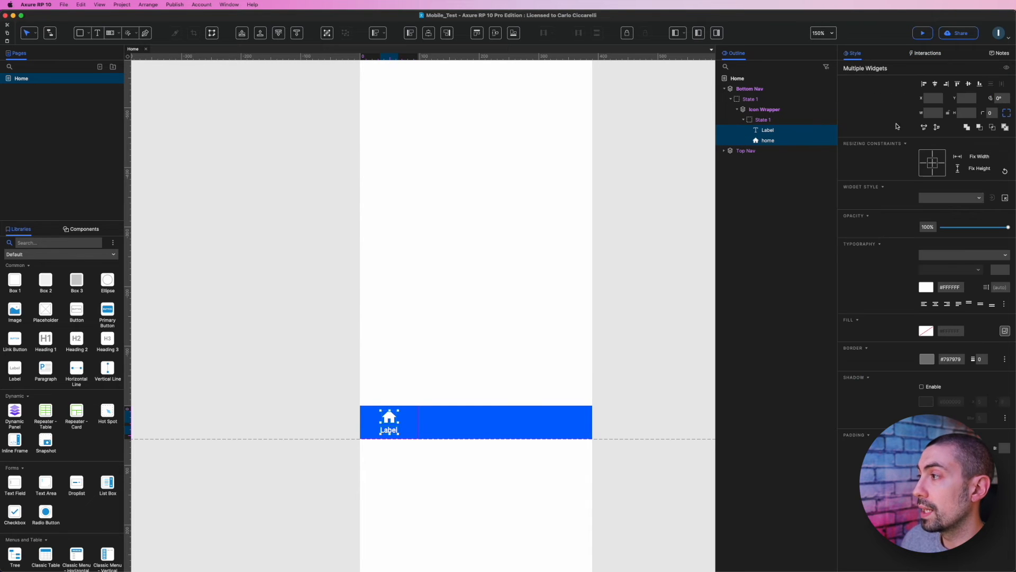
pyautogui.click(928, 288)
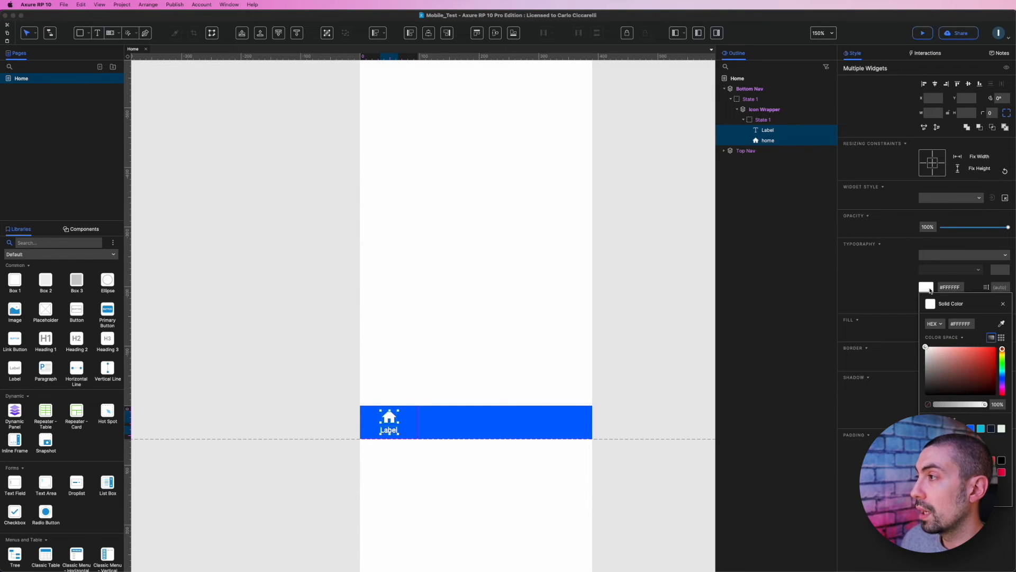
pyautogui.click(997, 405)
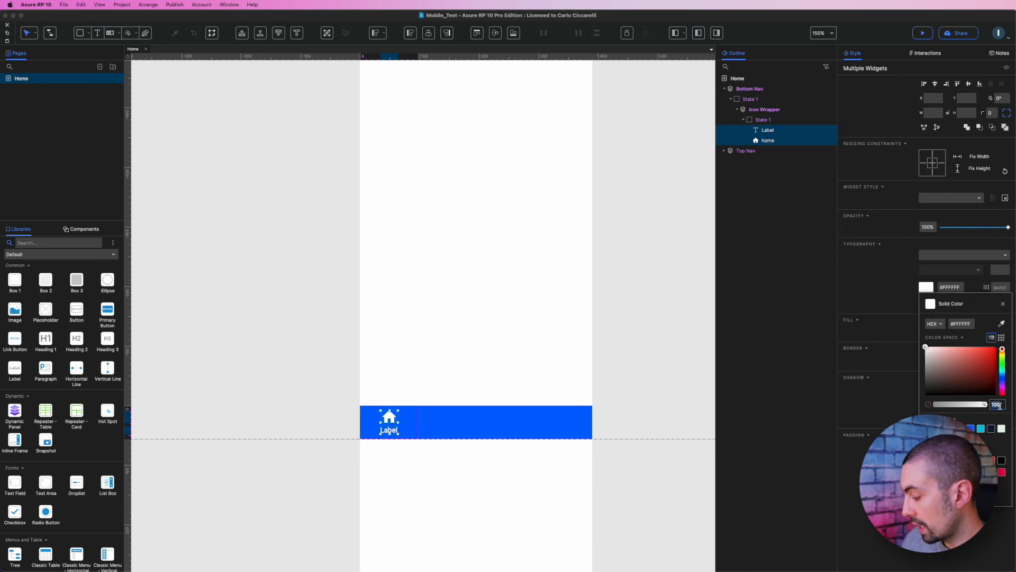
pyautogui.write('85')
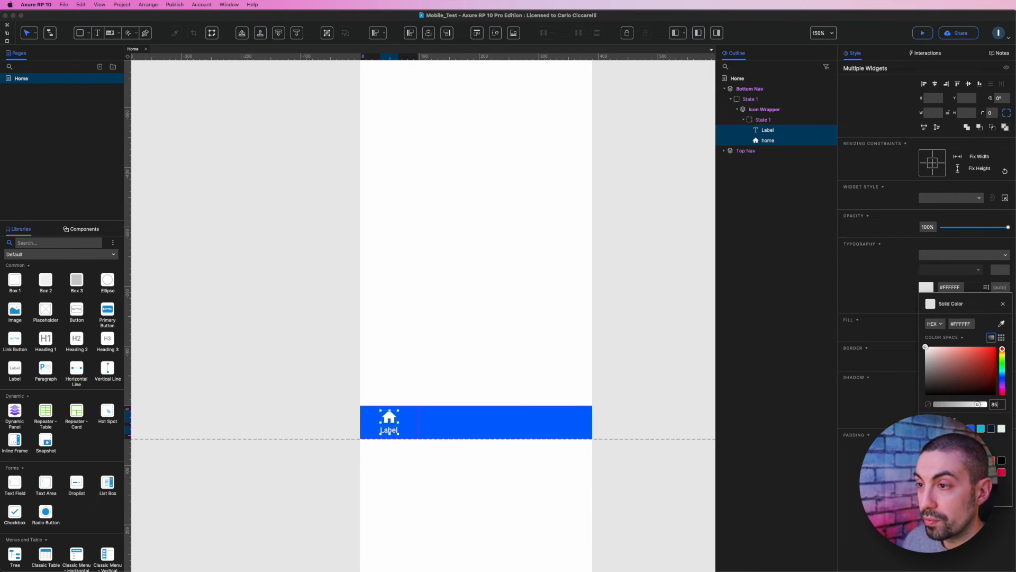
pyautogui.press('Return')
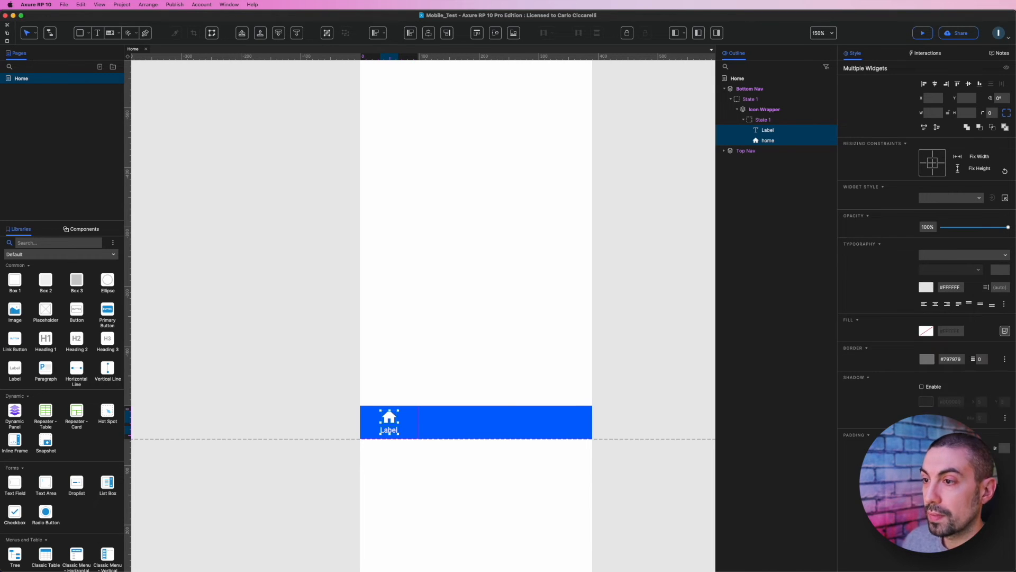
# Set the home icon's fill color opacity to 85%.
pyautogui.click(774, 140)
pyautogui.click(928, 331)
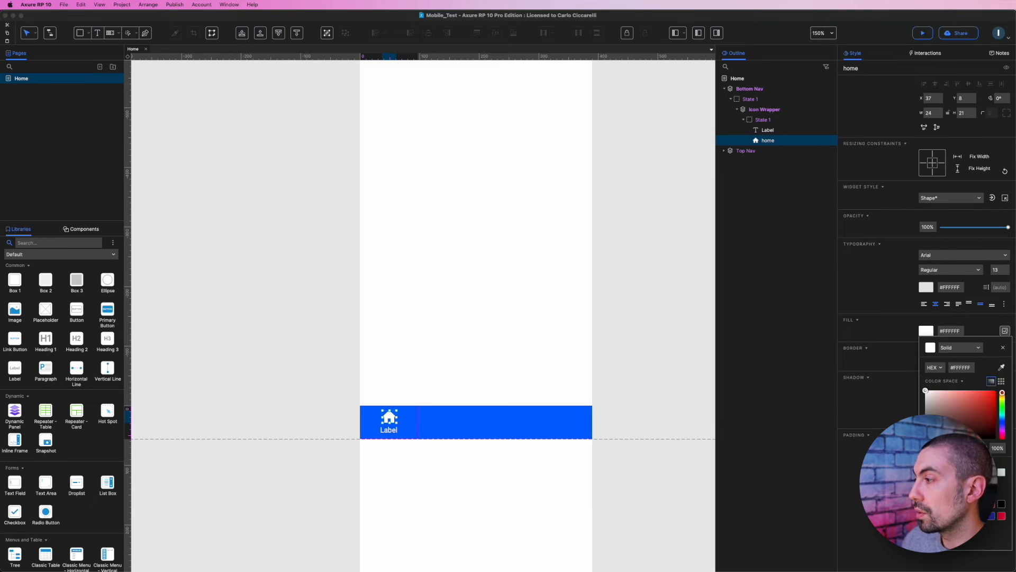
pyautogui.write('85')
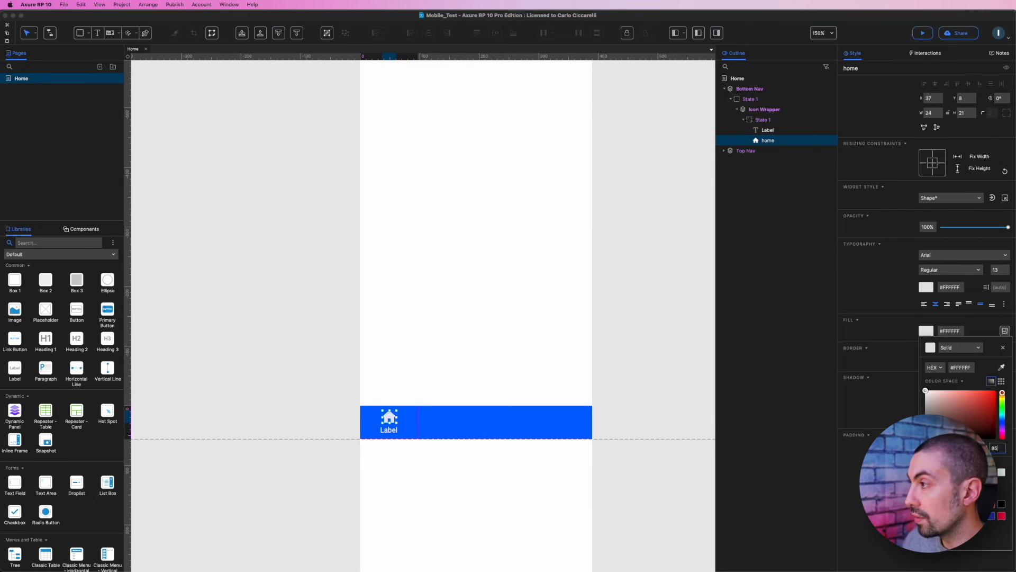
pyautogui.press('Return')
pyautogui.click(663, 362)
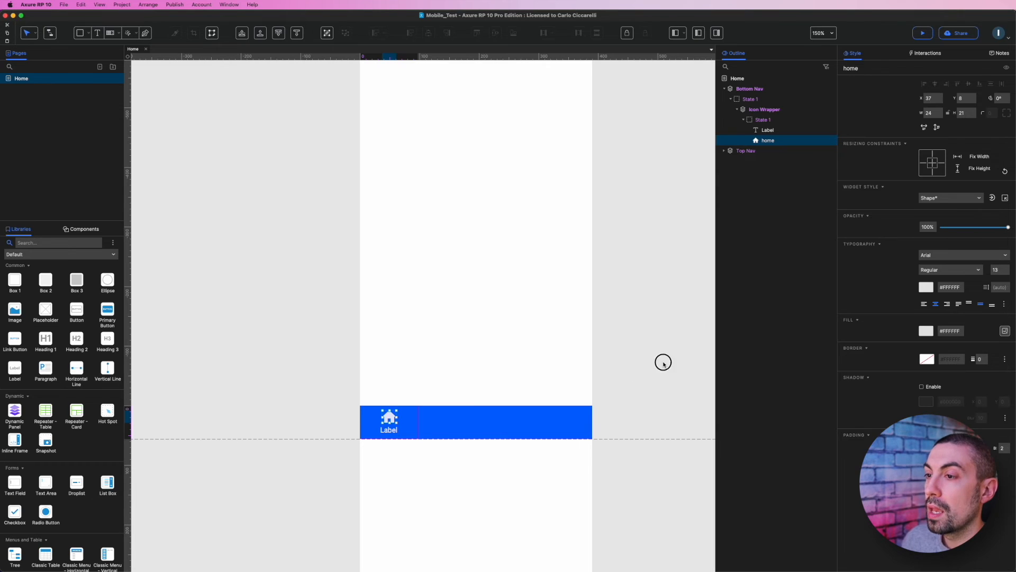
# Collapse the Icon Wrapper panel in the outline and create a repeater from it.
pyautogui.click(767, 112)
pyautogui.click(738, 110)
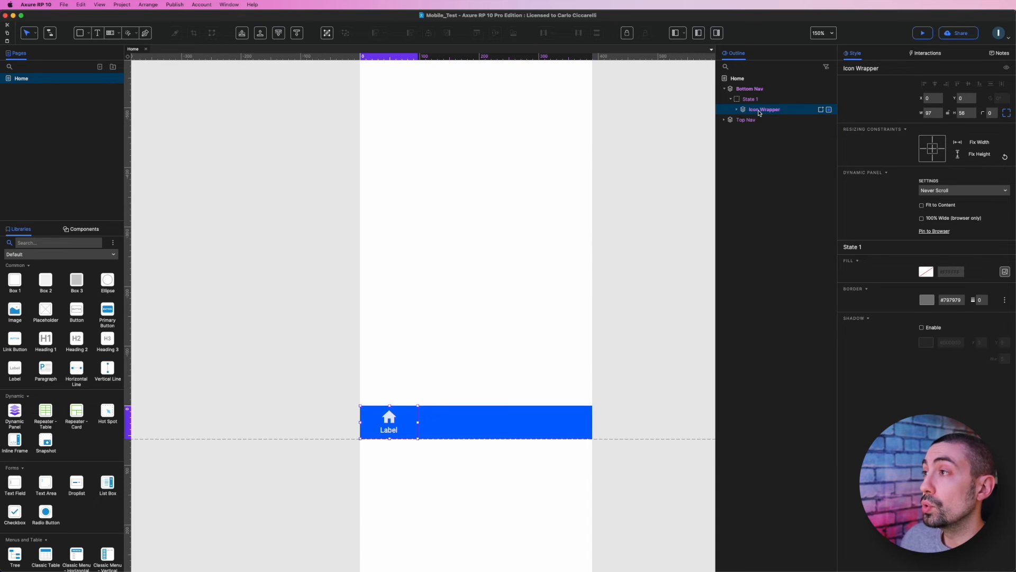
pyautogui.rightClick(760, 113)
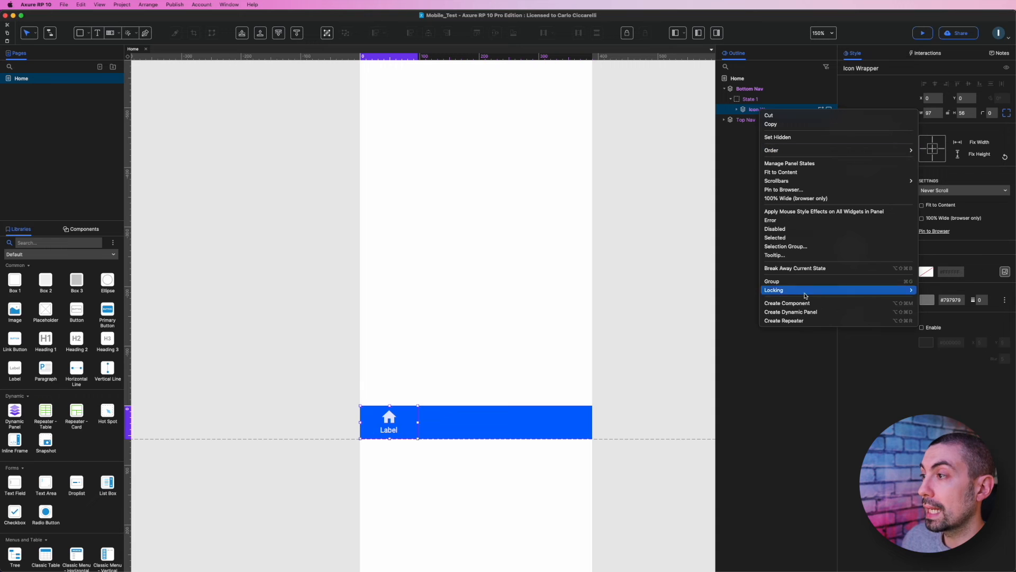
pyautogui.click(760, 109)
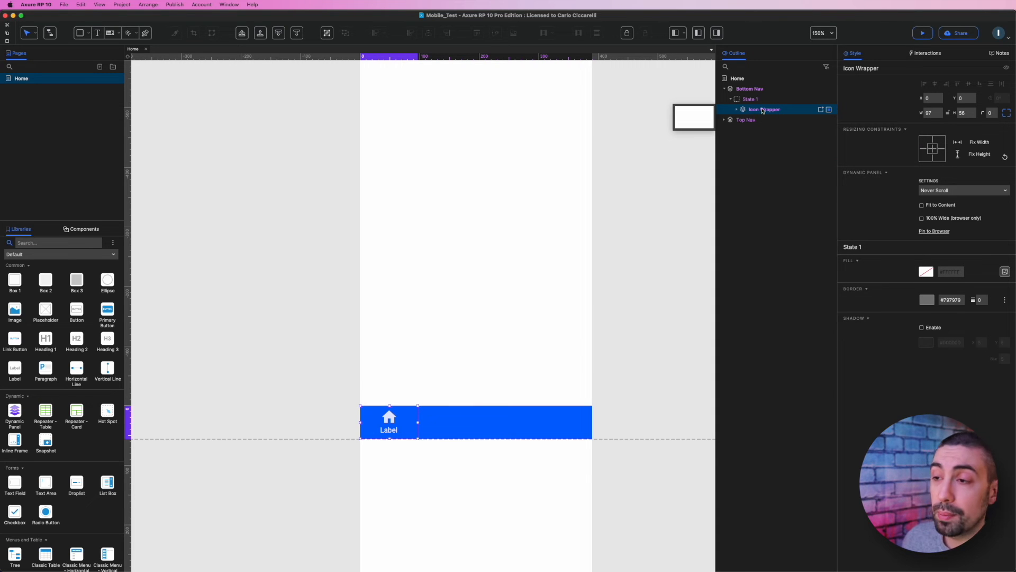
pyautogui.rightClick(388, 419)
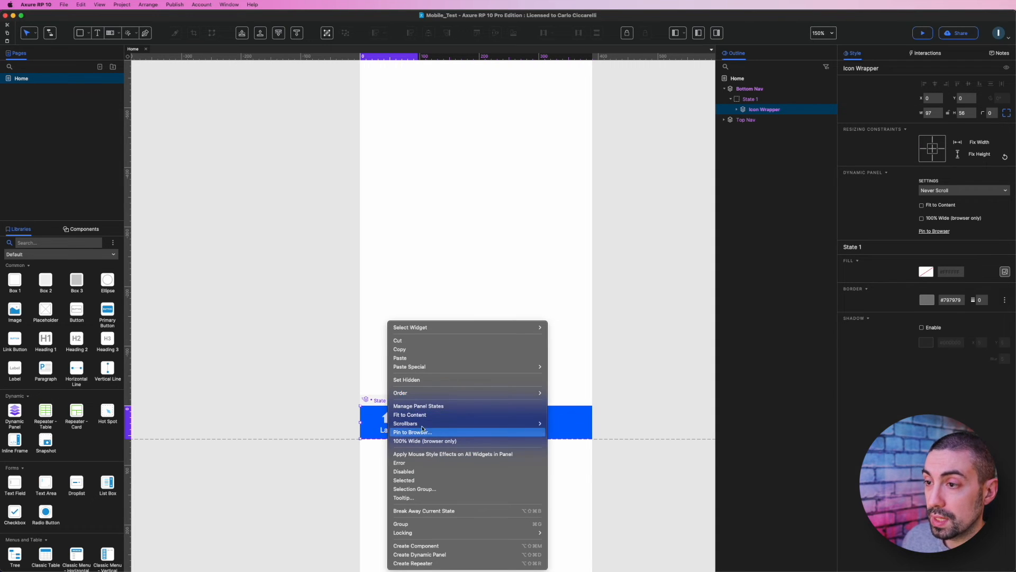
pyautogui.rightClick(372, 420)
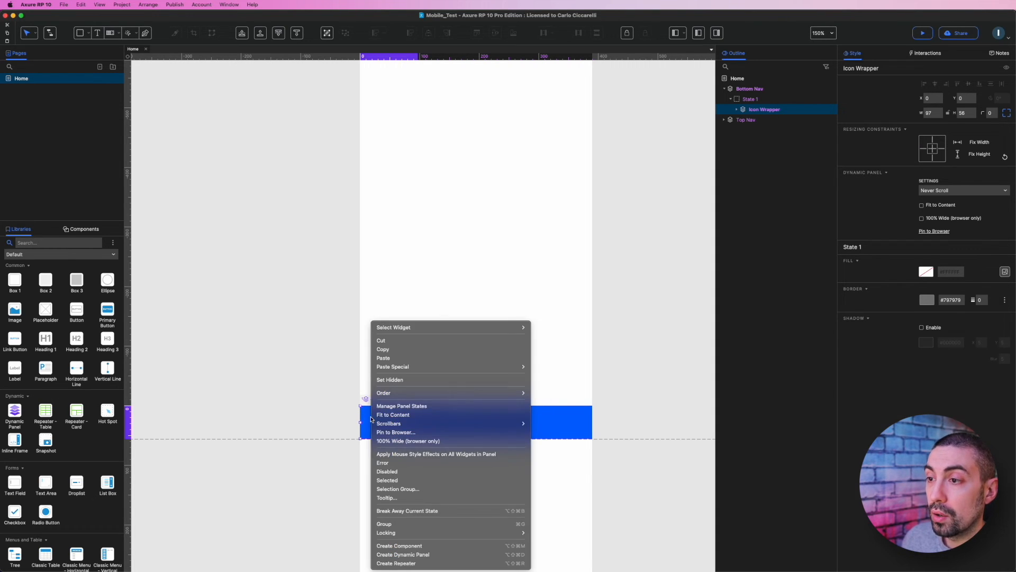
pyautogui.click(415, 563)
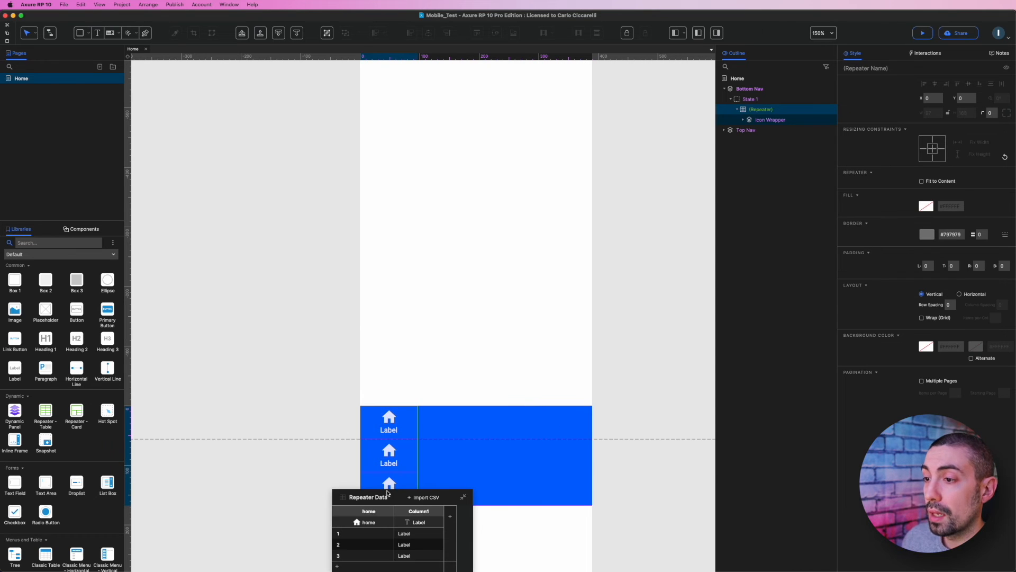
# Lay out the repeater horizontally and add a fourth data row so the icons fill the bottom bar.
pyautogui.moveTo(391, 492); pyautogui.dragTo(516, 165)
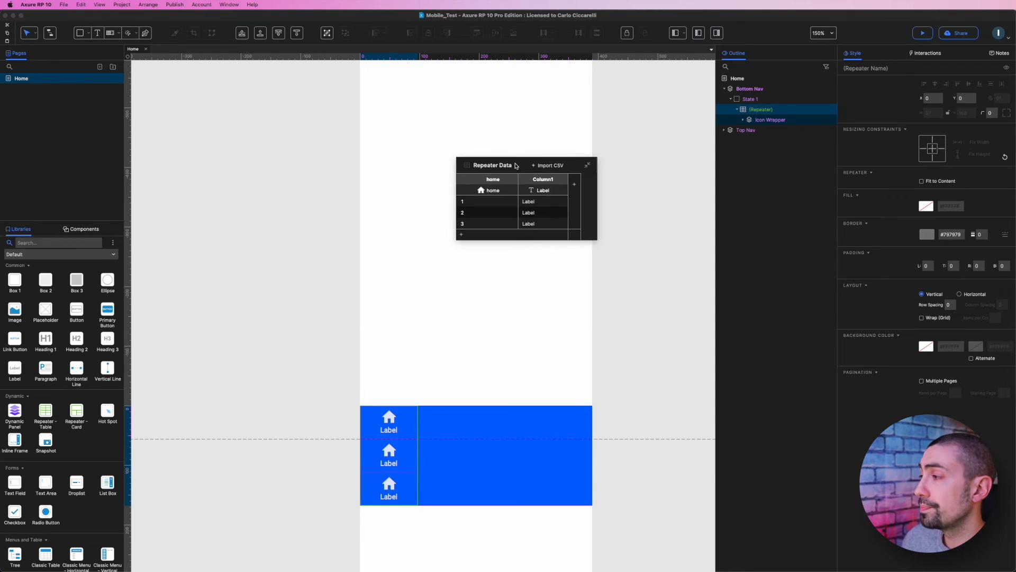
pyautogui.click(964, 294)
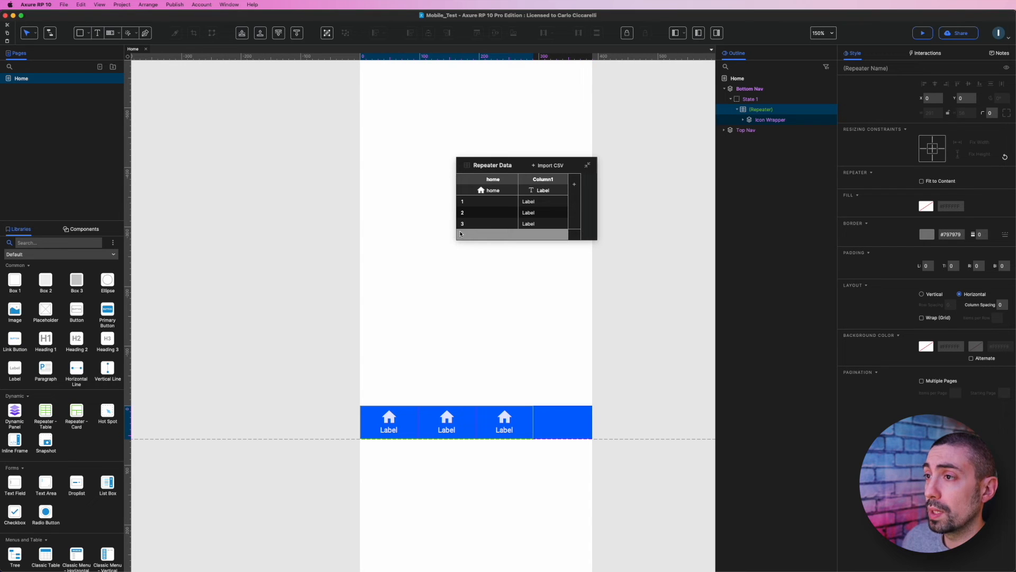
pyautogui.click(537, 235)
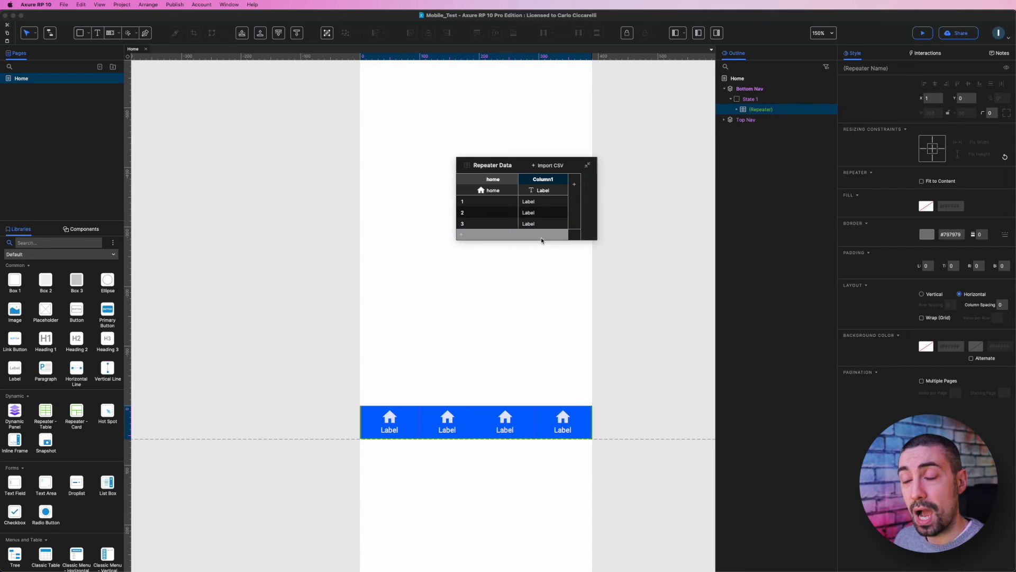
pyautogui.click(635, 276)
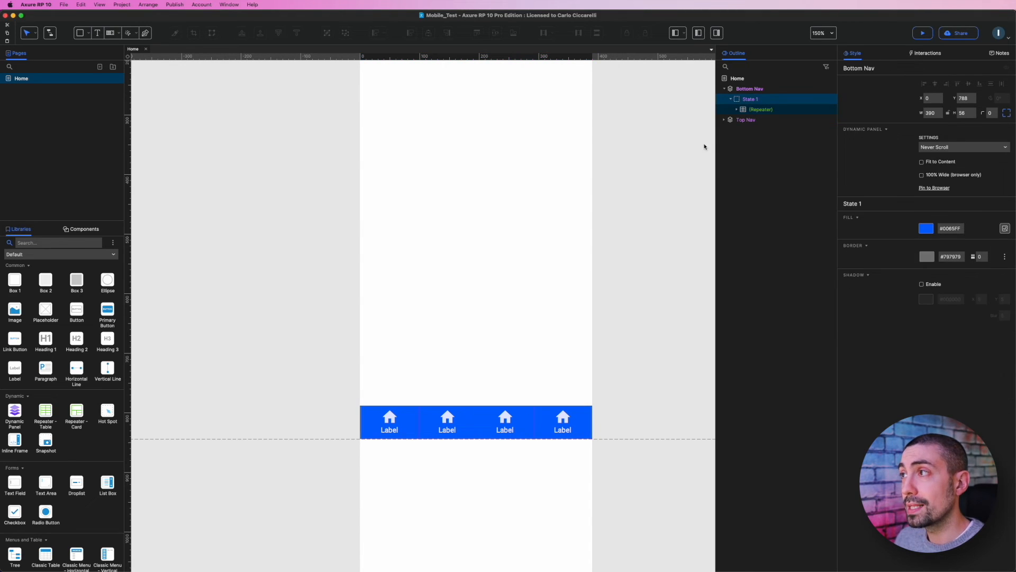
# Pin the Bottom Nav panel to the browser window, centered horizontally and at the bottom vertically, kept in front.
pyautogui.click(754, 92)
pyautogui.click(724, 89)
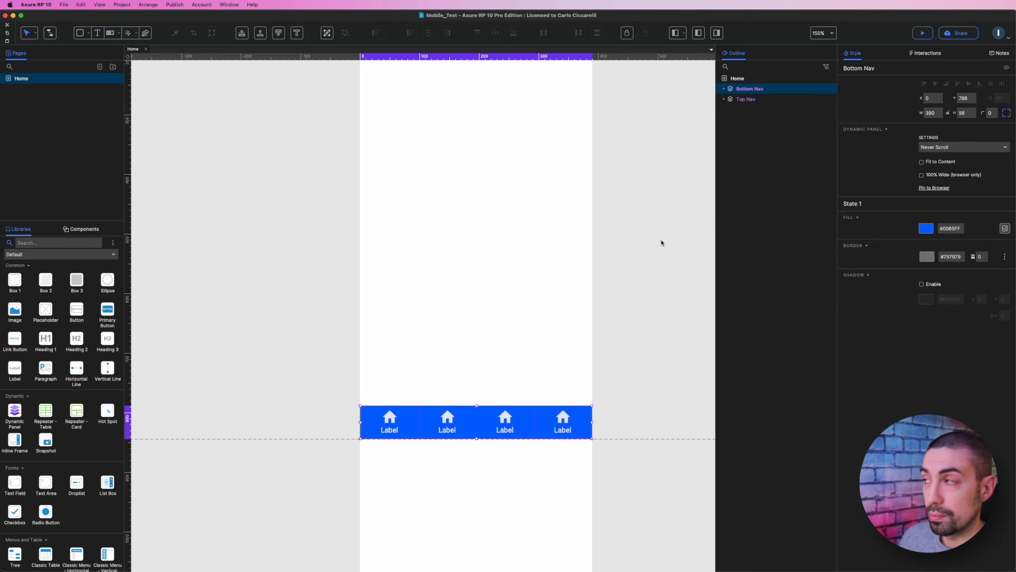
pyautogui.click(935, 187)
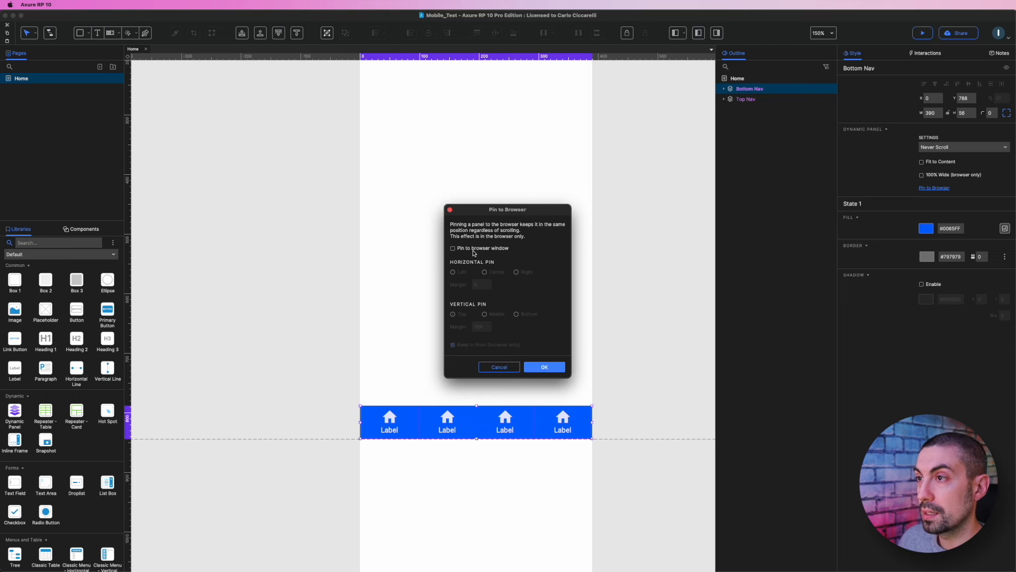
pyautogui.click(464, 250)
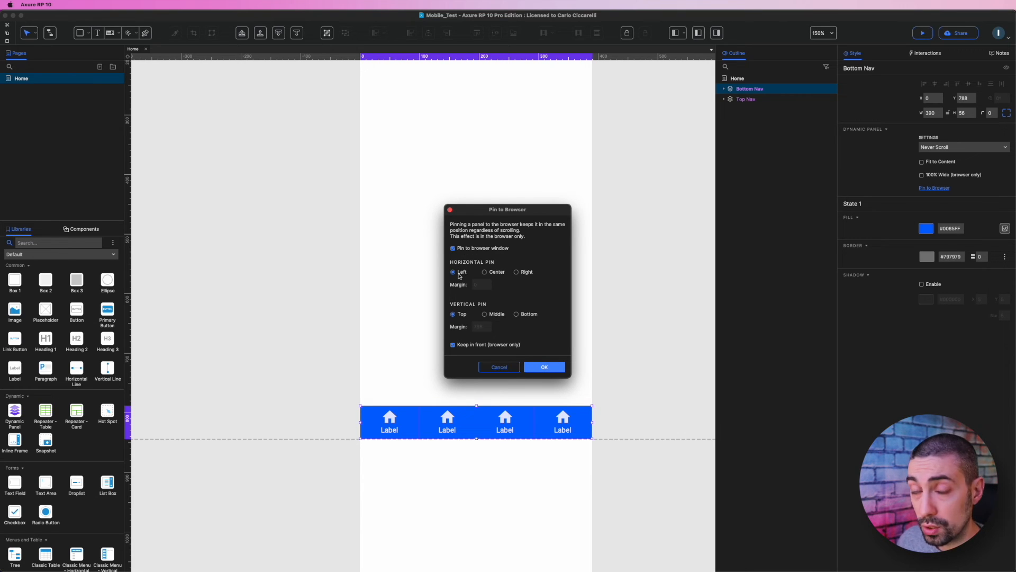
pyautogui.click(495, 273)
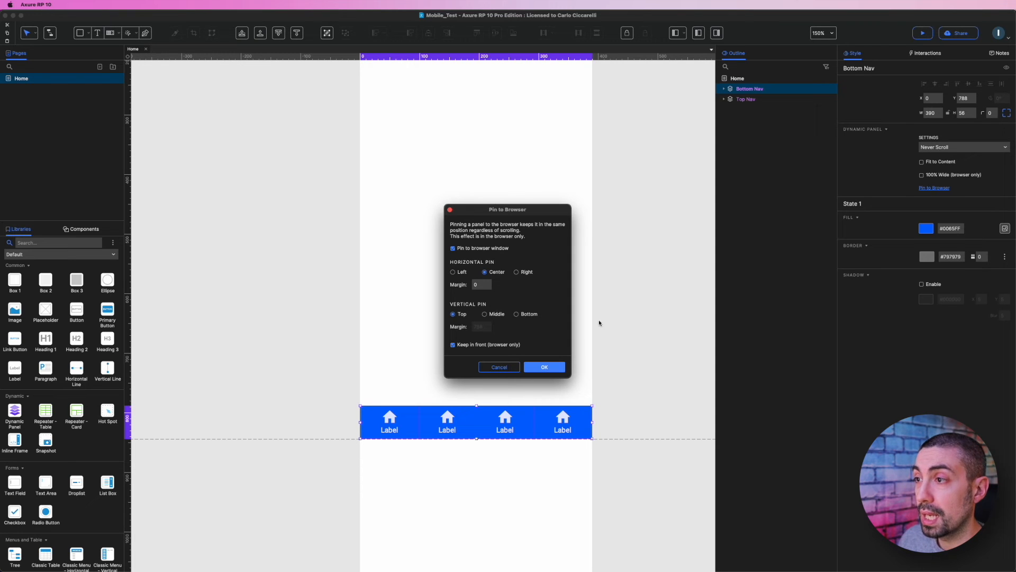
pyautogui.click(533, 316)
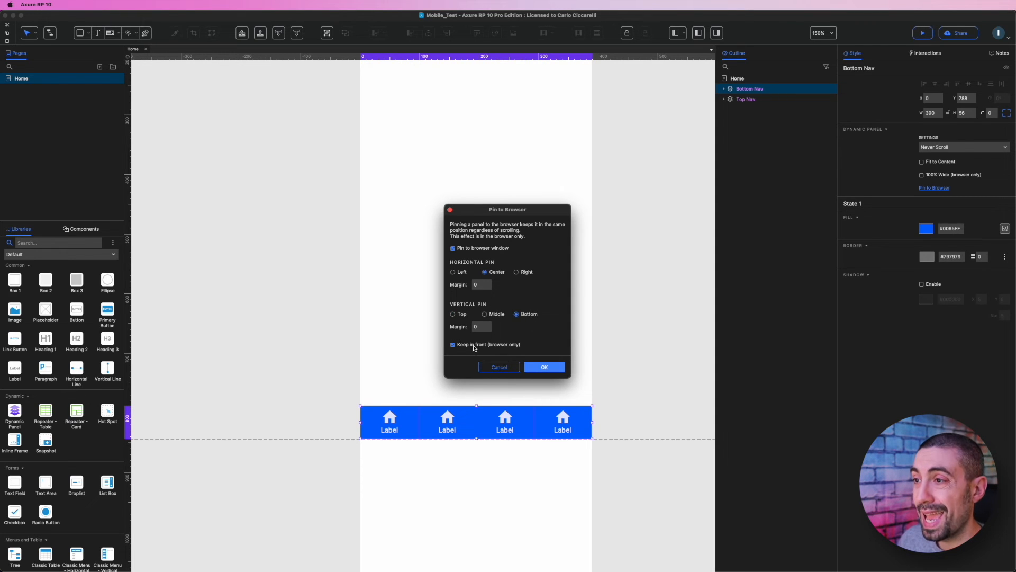
pyautogui.click(546, 367)
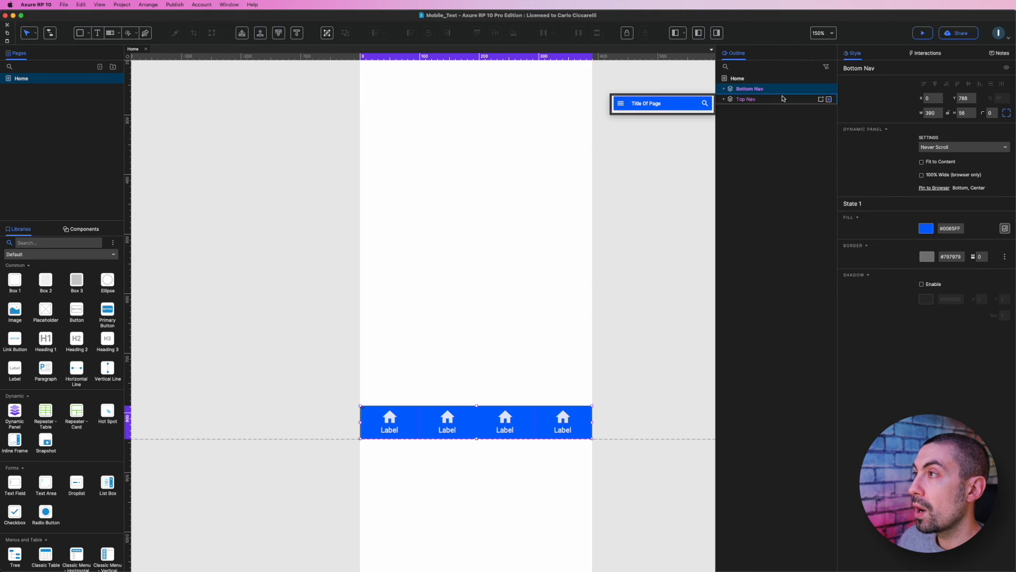
# Enable a shadow on the Bottom Nav with X offset 0, Y offset -4 and blur 6.
pyautogui.click(922, 285)
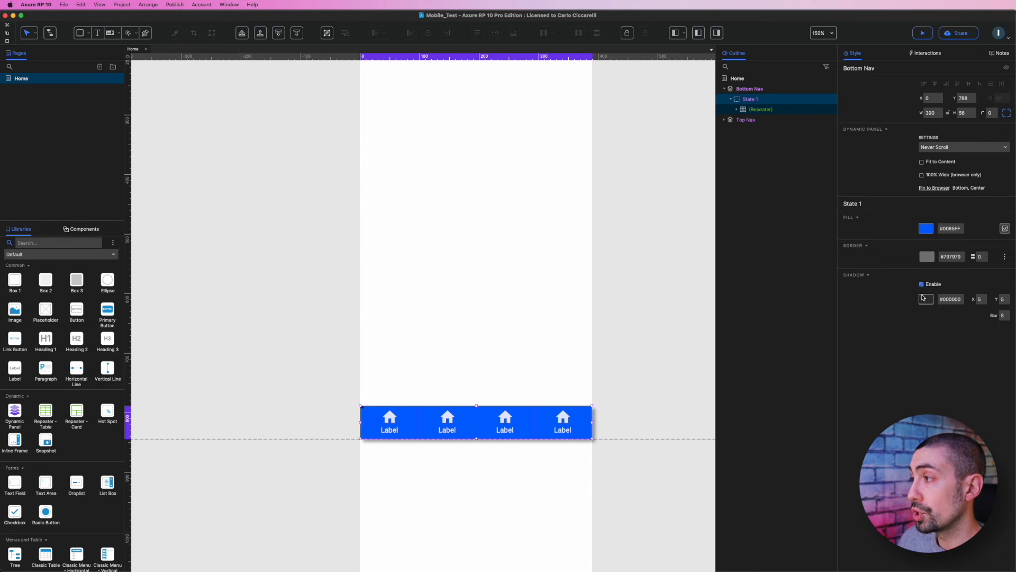
pyautogui.click(980, 299)
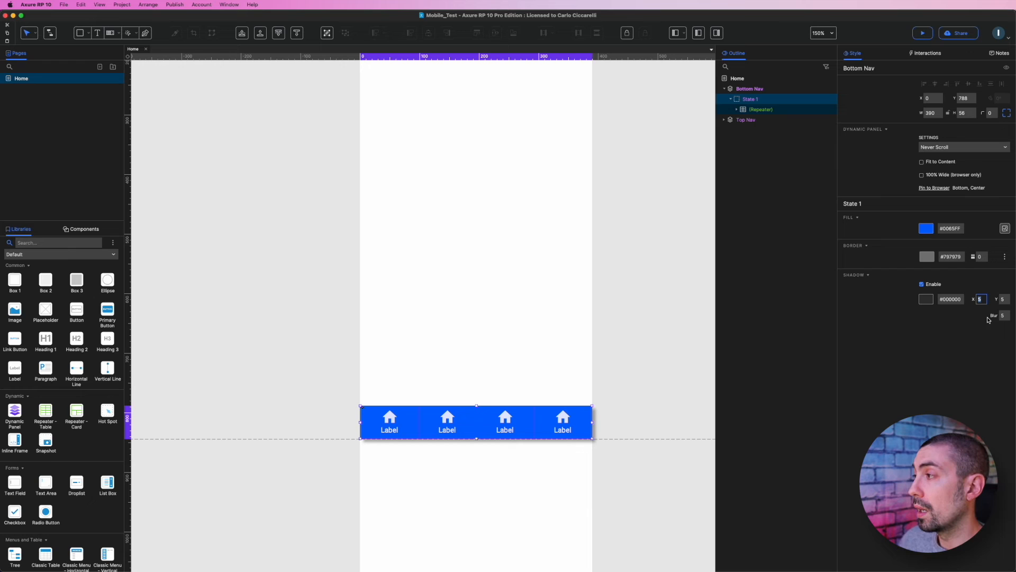
pyautogui.click(1002, 300)
pyautogui.write('-4')
pyautogui.click(1002, 315)
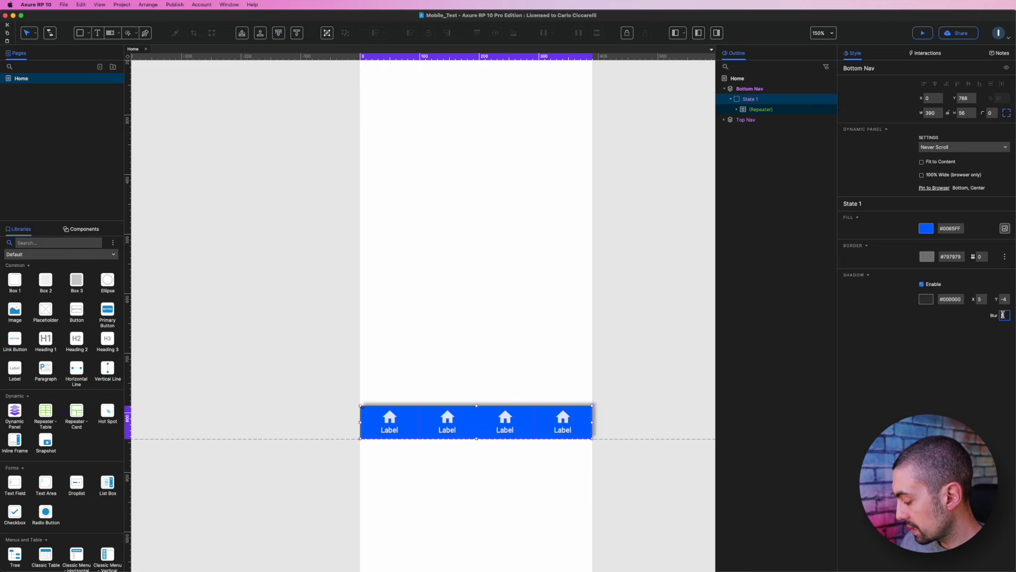
pyautogui.click(982, 299)
pyautogui.write('0')
# Set the opacity of the Bottom Nav's shadow color to 20%.
pyautogui.click(925, 299)
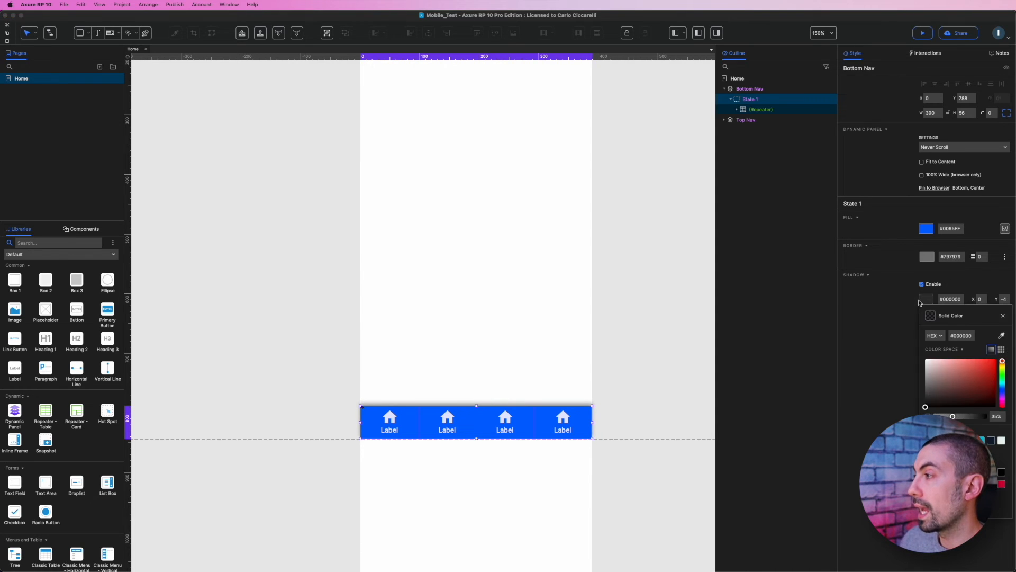
pyautogui.write('20')
pyautogui.press('Return')
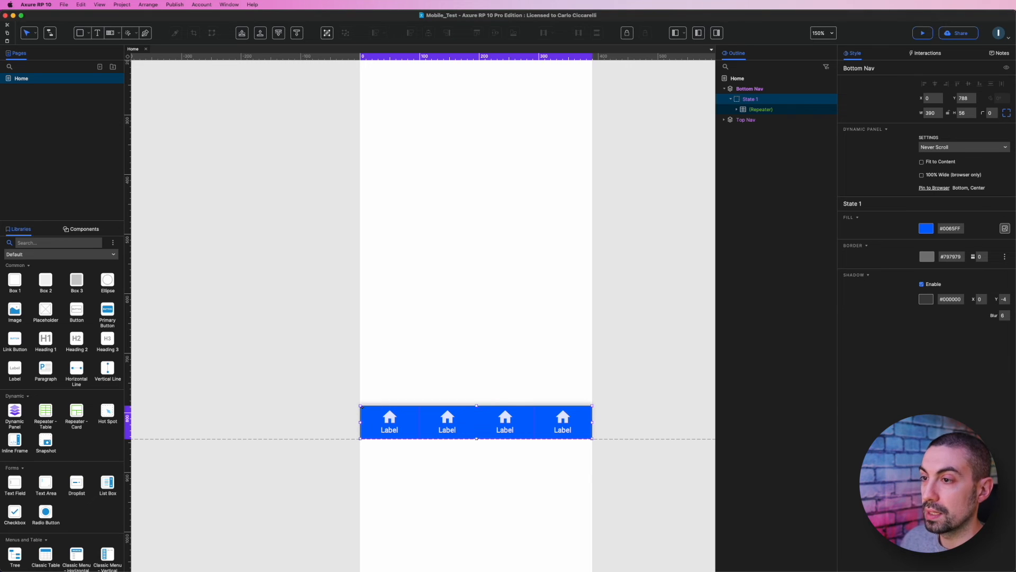
# Preview the page in the browser to check both bars, and return to Axure RP.
pyautogui.click(691, 313)
pyautogui.scroll(5, 617, 318)
pyautogui.scroll(3, 617, 319)
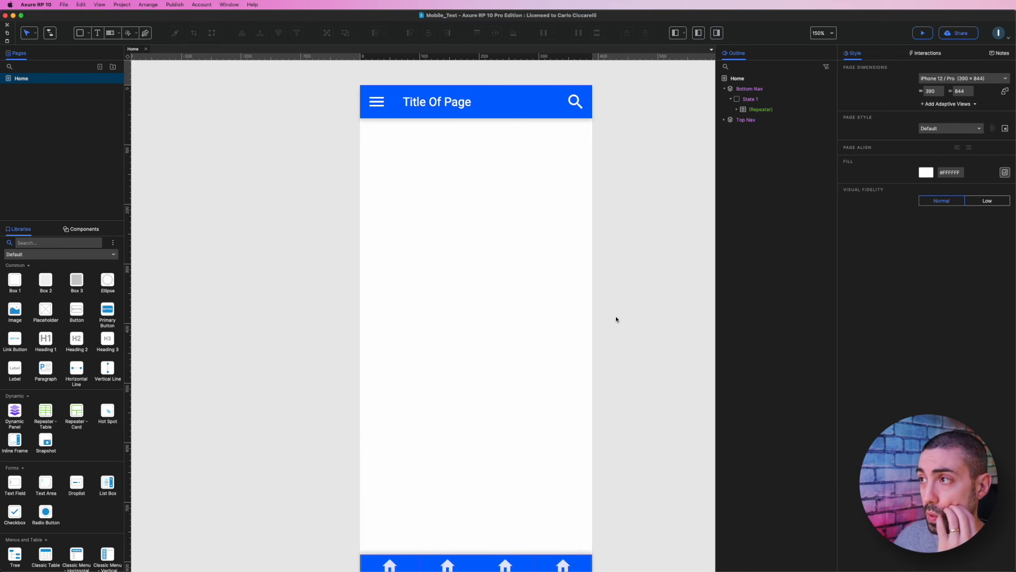
pyautogui.press('super+period')
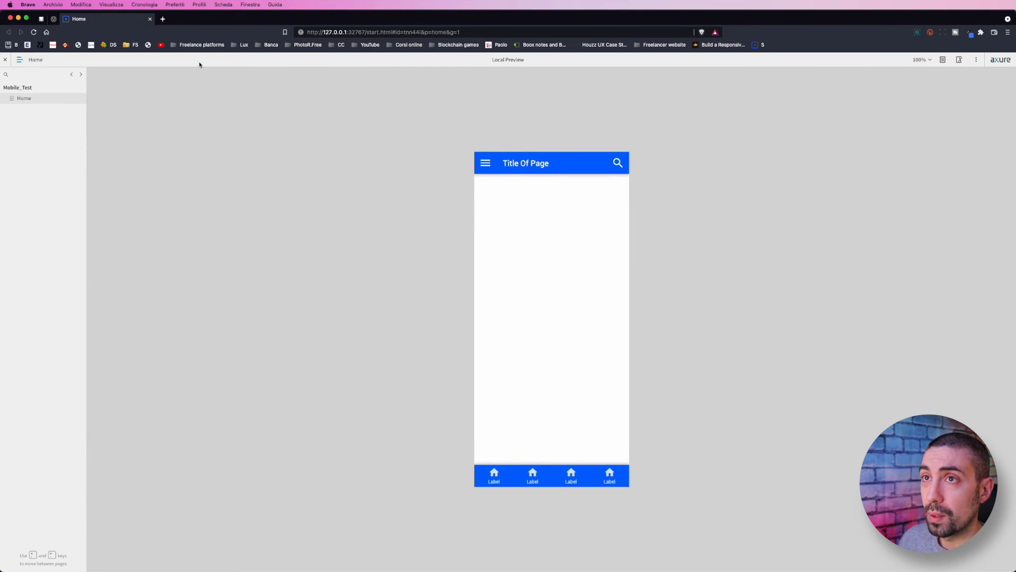
pyautogui.hotkey('ctrl', 'Up')
pyautogui.click(574, 345)
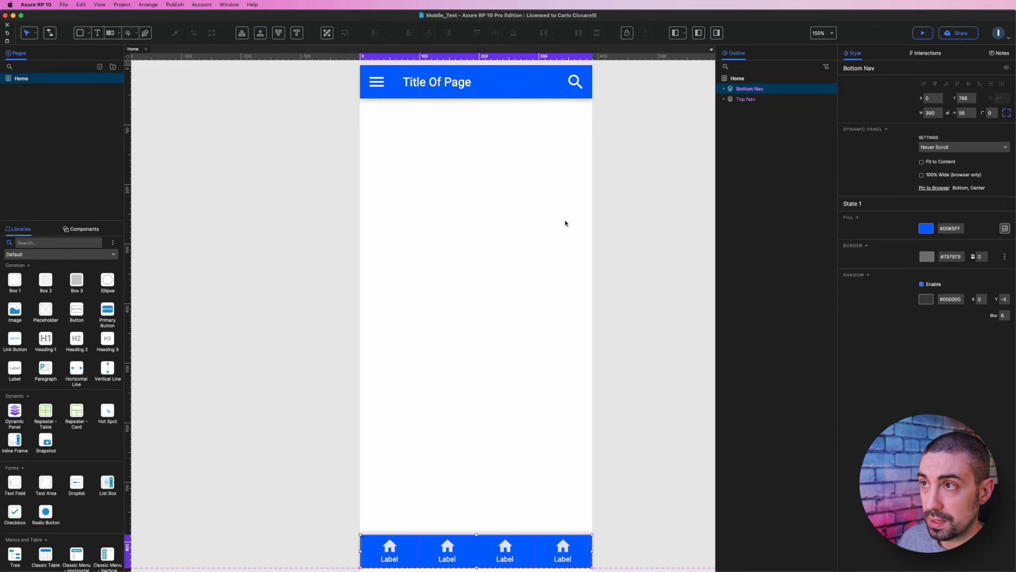
# Add a placeholder about 349 × 235 below the top bar and a paragraph about 349 × 153 beneath it.
pyautogui.moveTo(46, 310); pyautogui.dragTo(398, 250)
pyautogui.moveTo(579, 351); pyautogui.dragTo(608, 389)
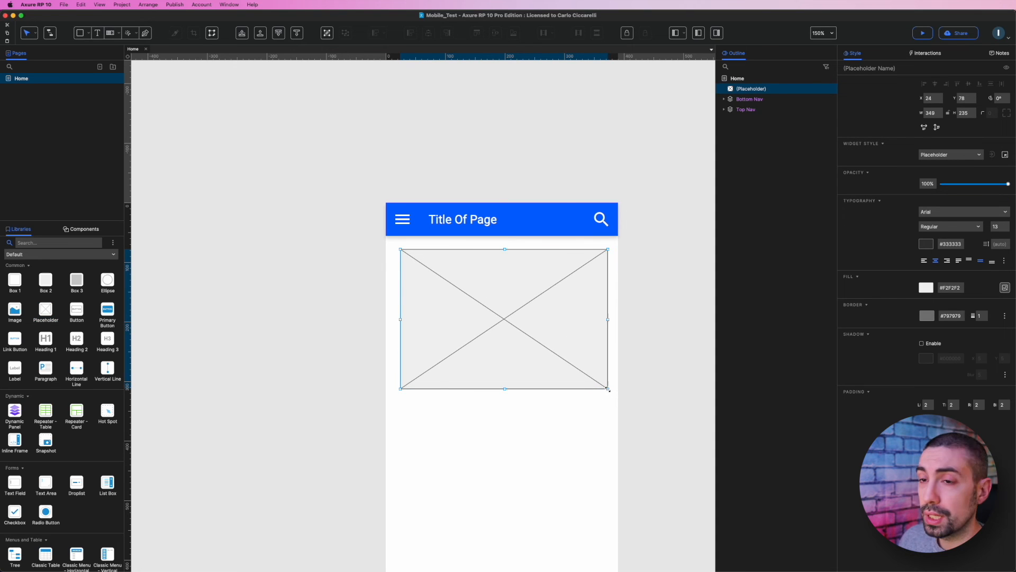
pyautogui.moveTo(45, 369); pyautogui.dragTo(401, 396)
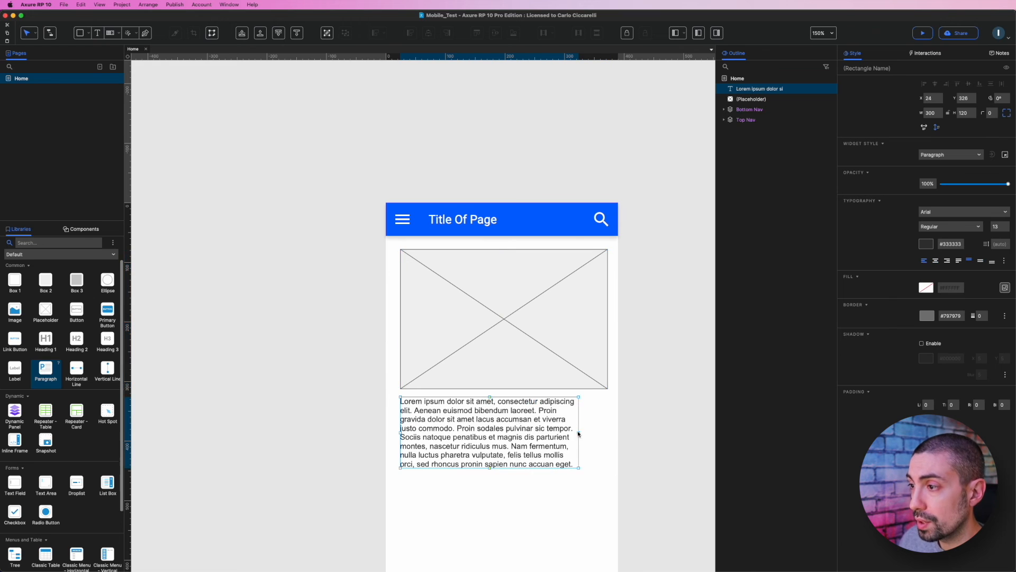
pyautogui.moveTo(580, 469); pyautogui.dragTo(606, 490)
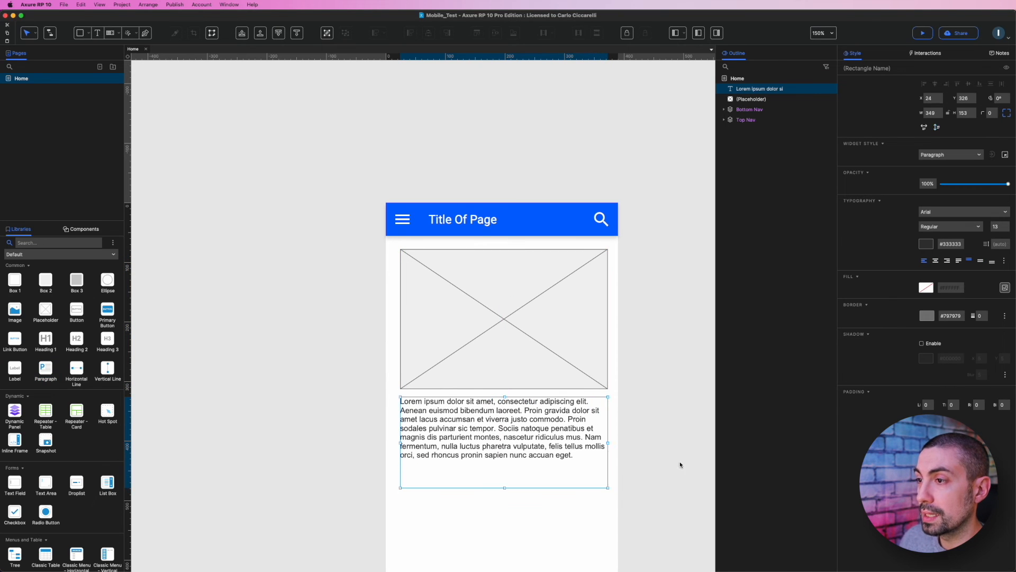
pyautogui.click(674, 447)
# Group the placeholder with its paragraph and duplicate the group down the page to make four stacked content blocks.
pyautogui.scroll(-5, 674, 447)
pyautogui.moveTo(650, 180); pyautogui.dragTo(393, 494)
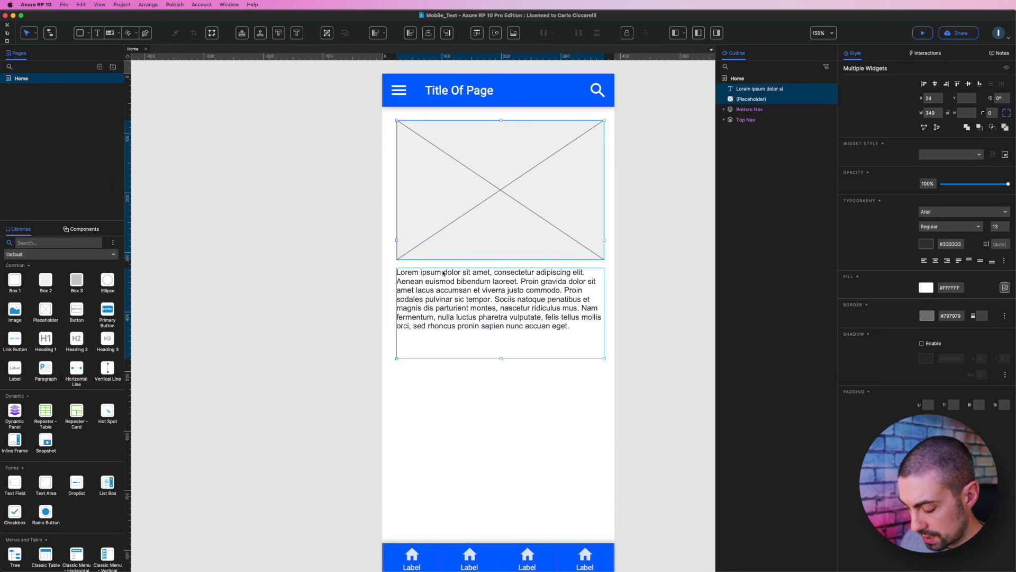
pyautogui.press('super+g')
pyautogui.moveTo(474, 162); pyautogui.dragTo(500, 442)
pyautogui.moveTo(500, 476); pyautogui.dragTo(489, 455)
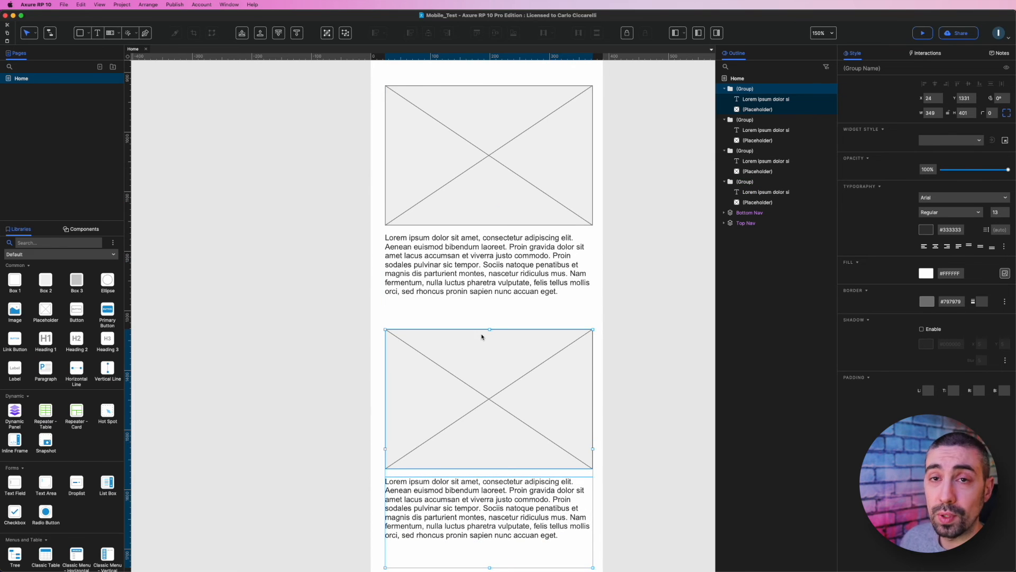
# Collapse the four content groups in the outline.
pyautogui.scroll(6, 481, 336)
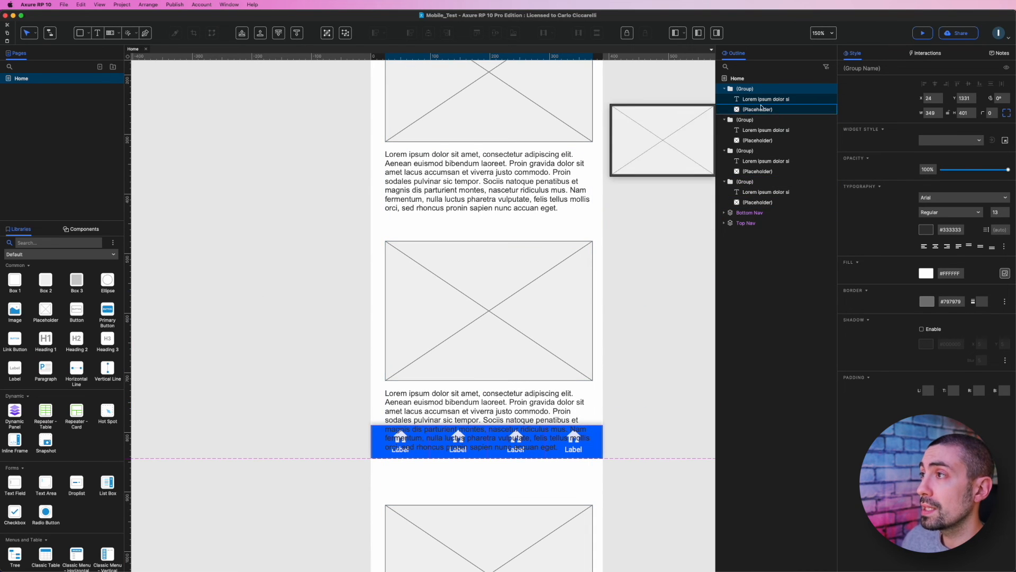
pyautogui.click(725, 88)
pyautogui.click(724, 99)
pyautogui.click(724, 109)
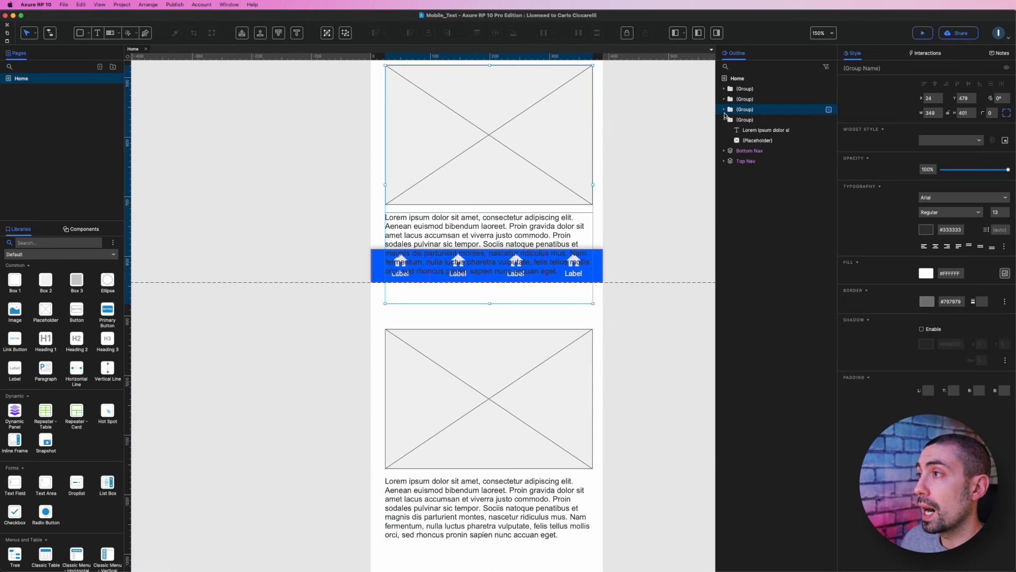
pyautogui.click(724, 120)
# Check the Top Nav's browser pin settings, including the keep-in-front option, and select the Bottom Nav.
pyautogui.moveTo(745, 139)
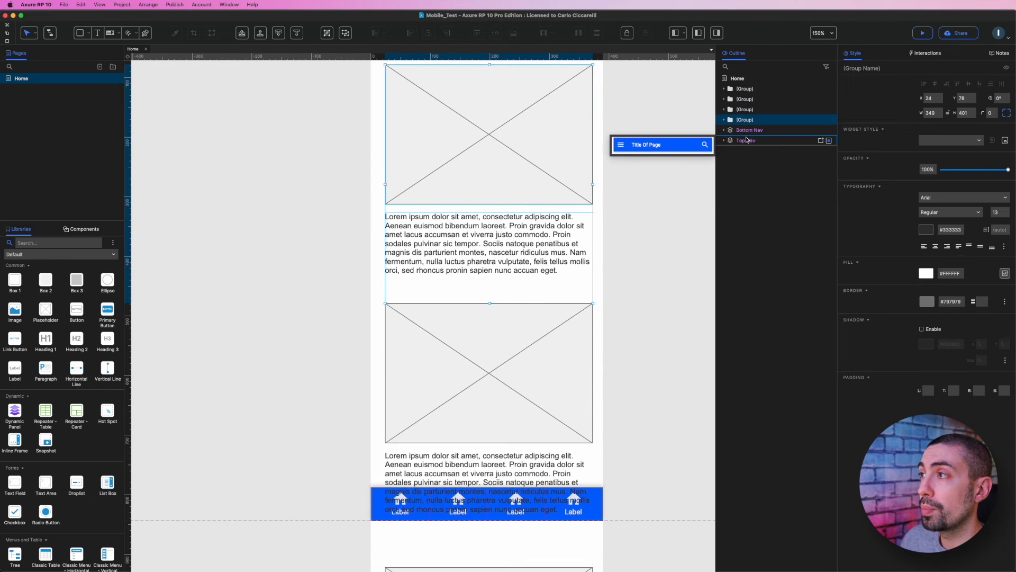
pyautogui.click(747, 140)
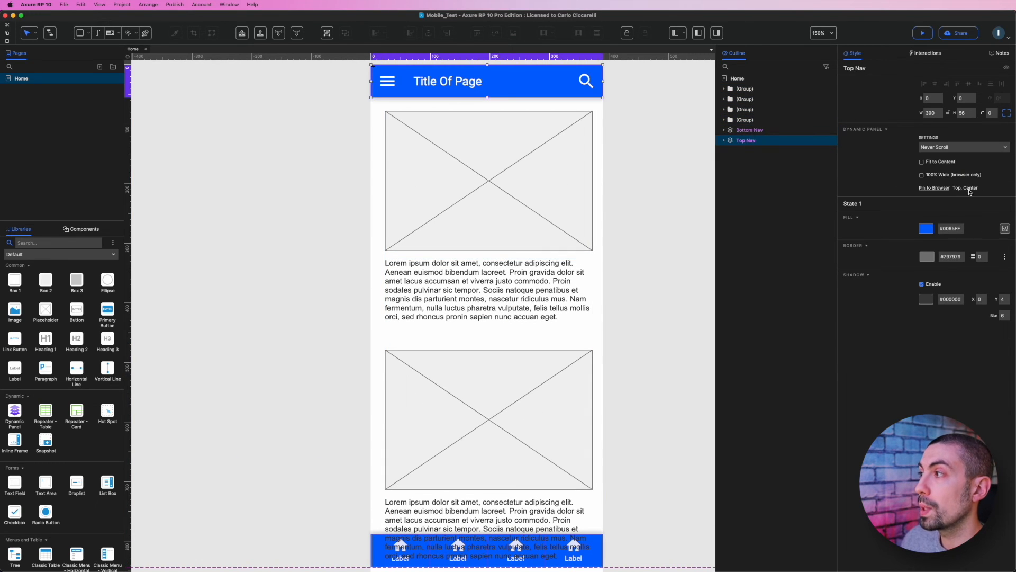
pyautogui.click(934, 188)
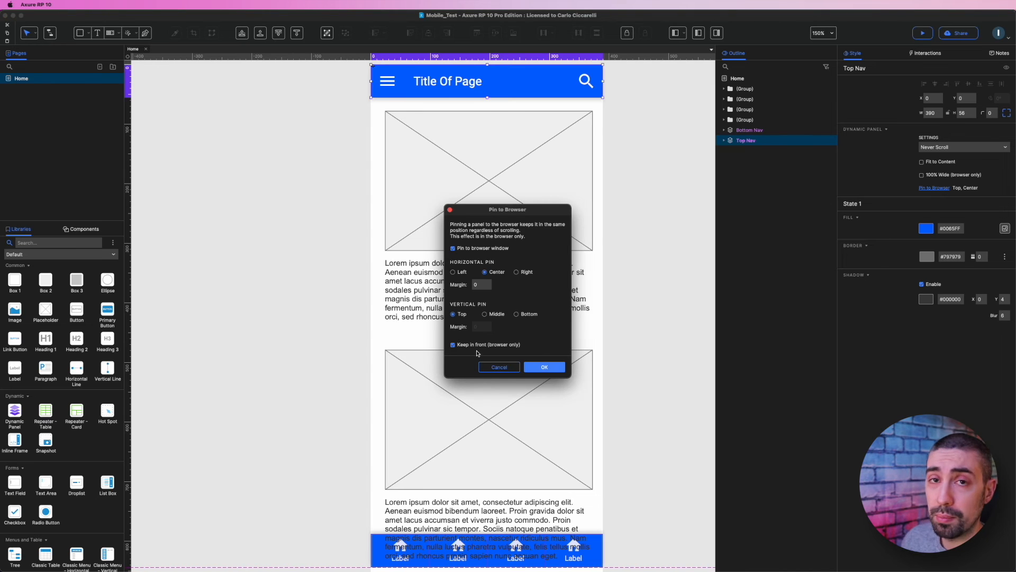
pyautogui.click(546, 367)
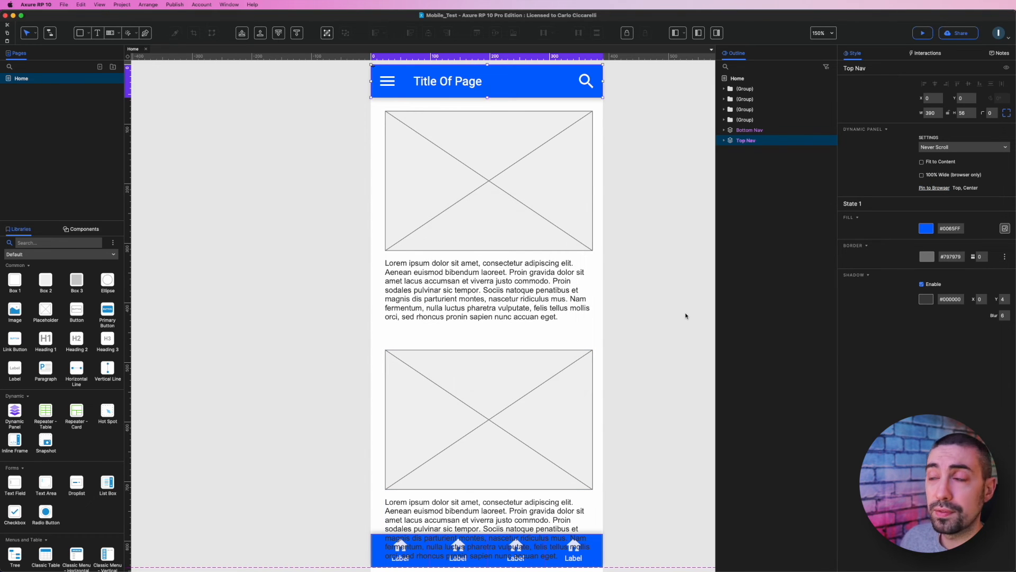
pyautogui.click(742, 130)
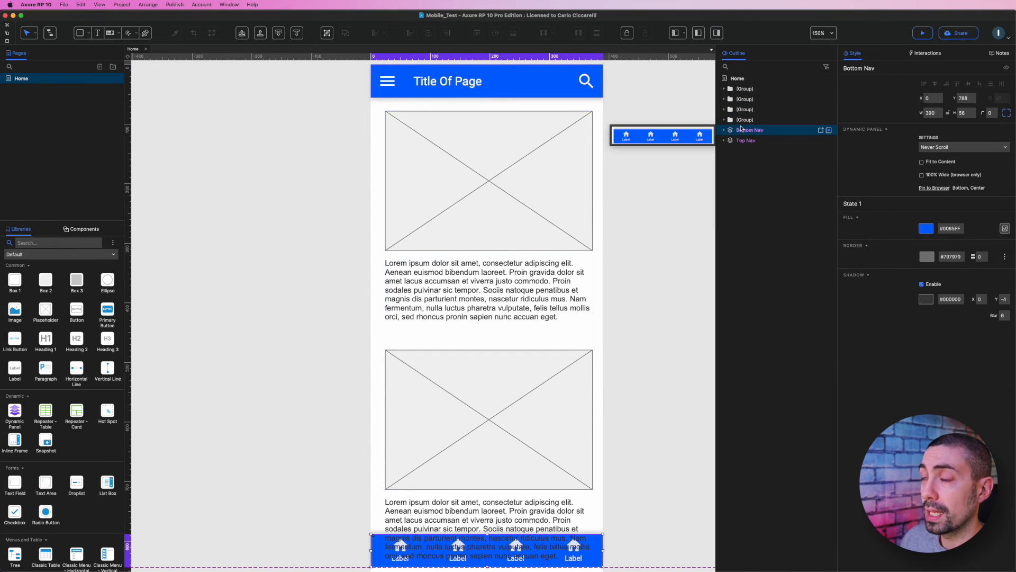
pyautogui.moveTo(741, 141)
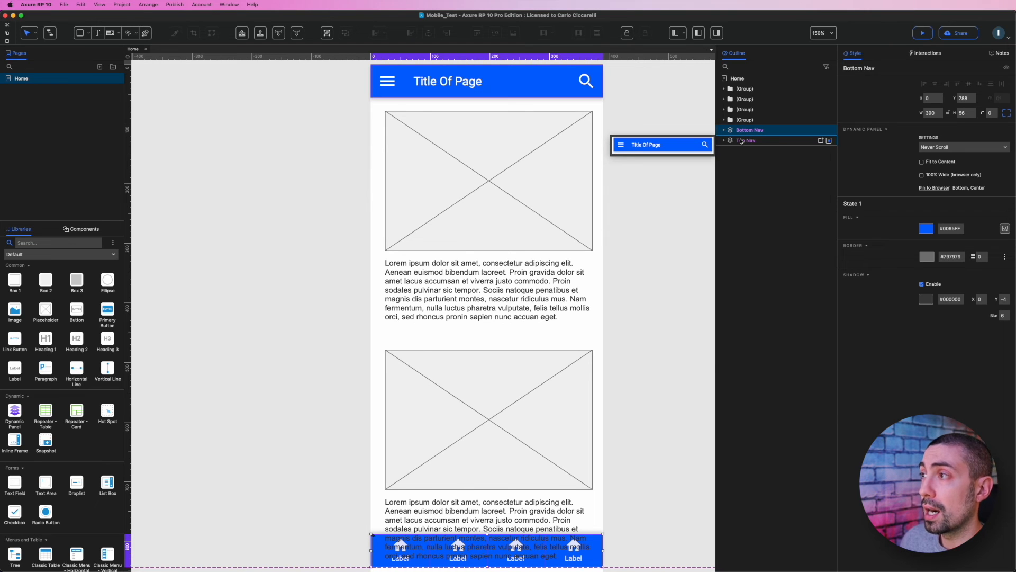
# Preview the page in the browser, scroll through the content to test the pinned bars, and return to Axure RP.
pyautogui.click(924, 34)
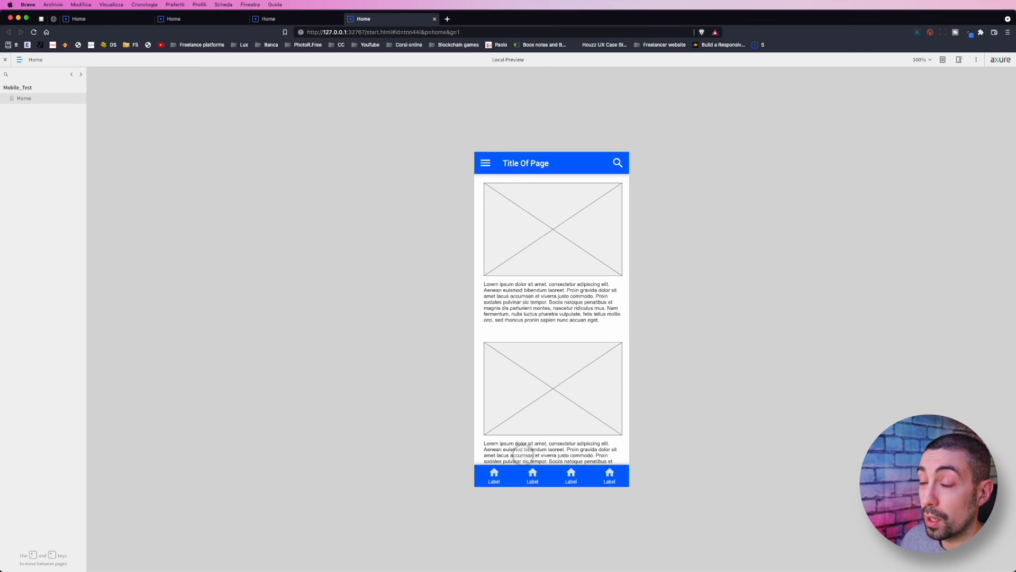
pyautogui.scroll(-3, 552, 403)
pyautogui.scroll(3, 552, 397)
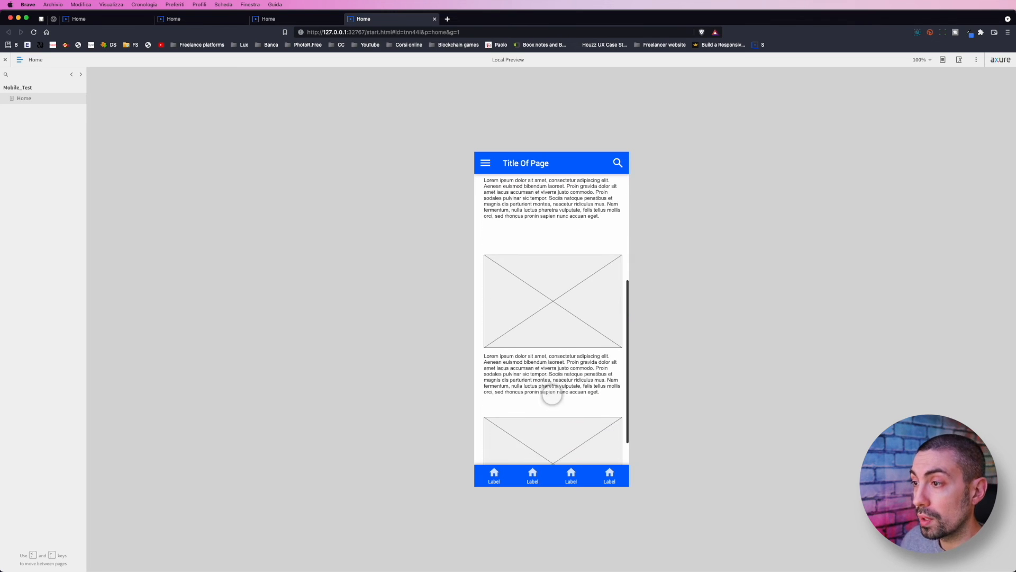
pyautogui.scroll(-3, 552, 394)
pyautogui.scroll(3, 549, 392)
pyautogui.scroll(-2, 549, 397)
pyautogui.scroll(4, 549, 206)
pyautogui.scroll(-1, 554, 246)
pyautogui.scroll(1, 553, 254)
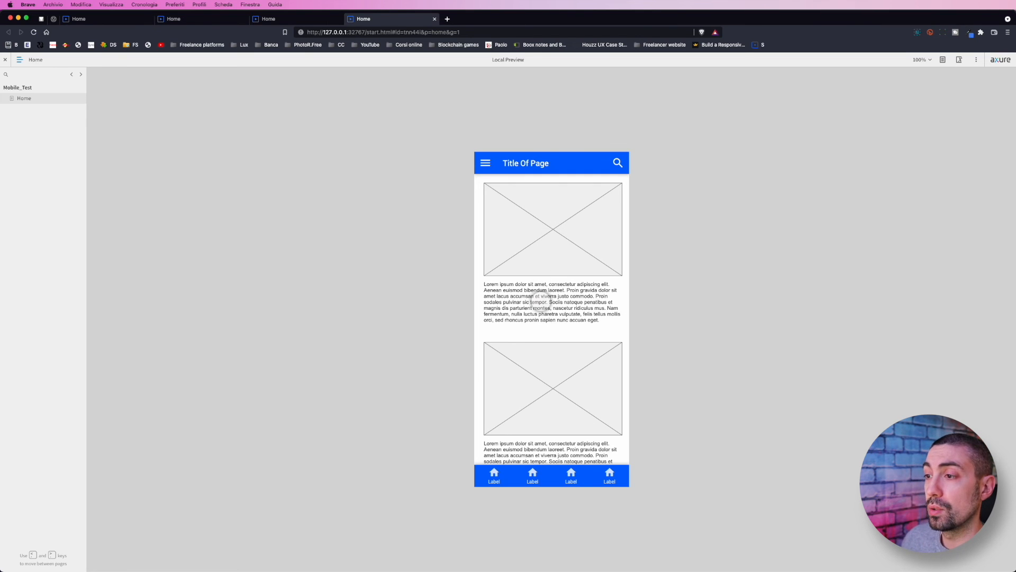
pyautogui.scroll(-3, 540, 301)
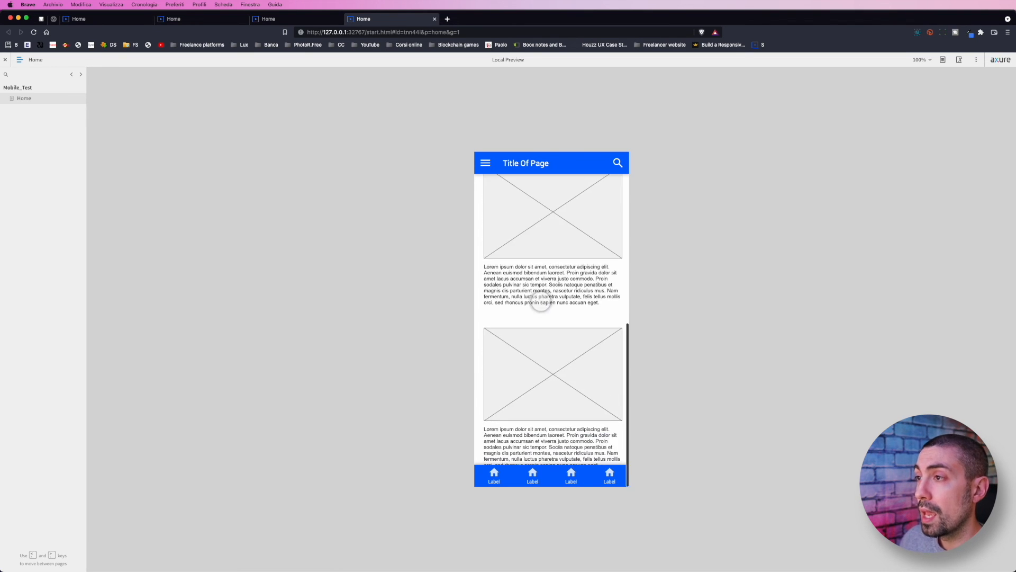
pyautogui.hotkey('ctrl', 'Up')
pyautogui.click(326, 212)
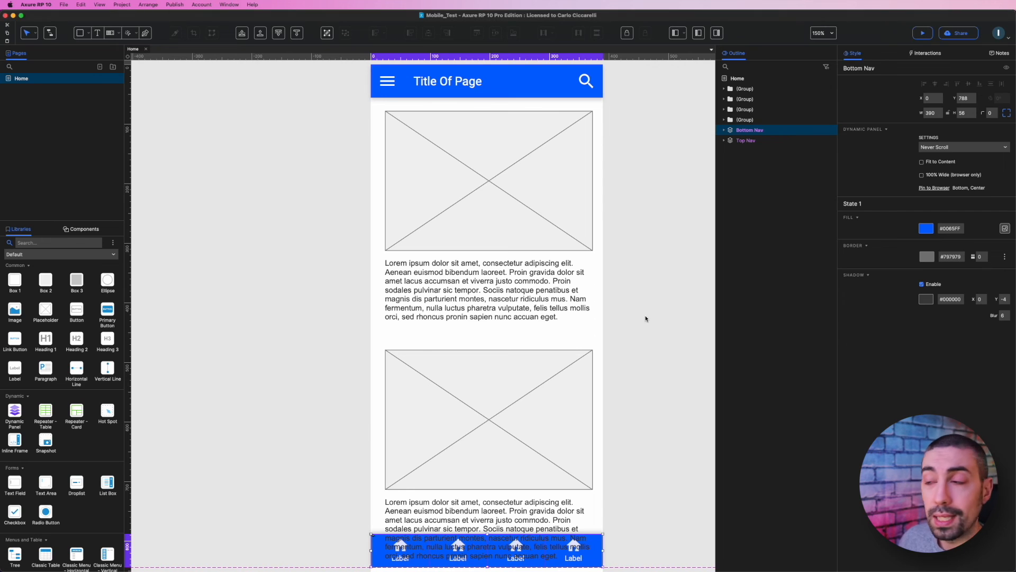
# Move the Bottom Nav and Top Nav panels together above all content groups in the outline.
pyautogui.click(747, 132)
pyautogui.keyDown('shift'); pyautogui.click(746, 141); pyautogui.keyUp('shift')
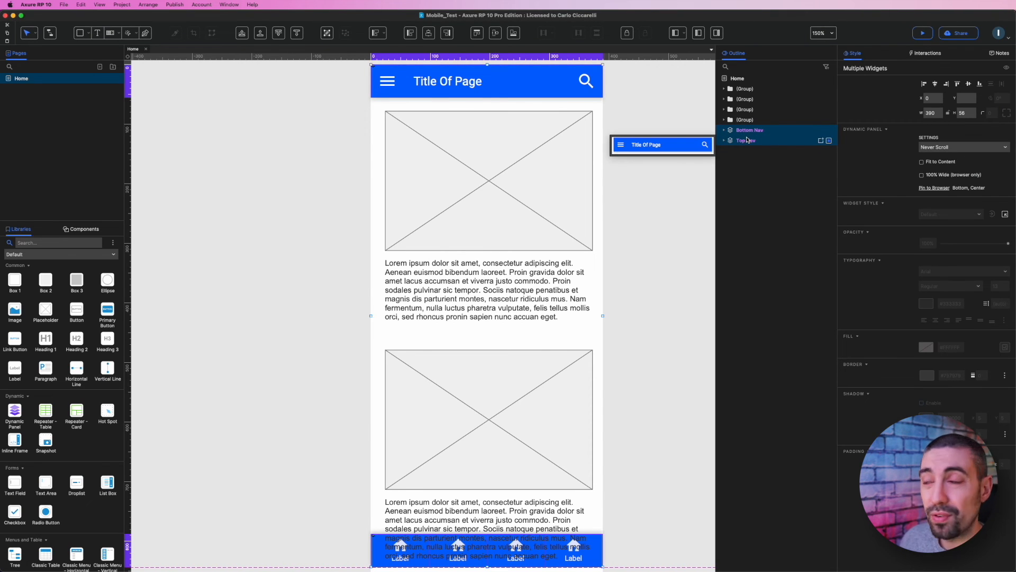
pyautogui.moveTo(747, 130); pyautogui.dragTo(732, 83)
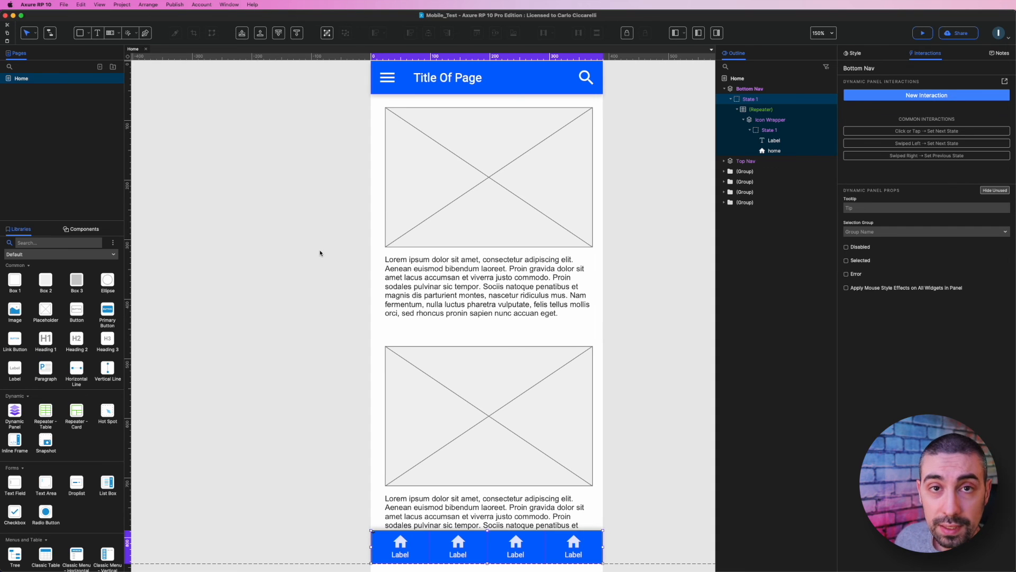
# Add a Click or Tap interaction to the Icon Wrapper that sets This Widget's selected state to true.
pyautogui.scroll(-1, 389, 361)
pyautogui.click(783, 124)
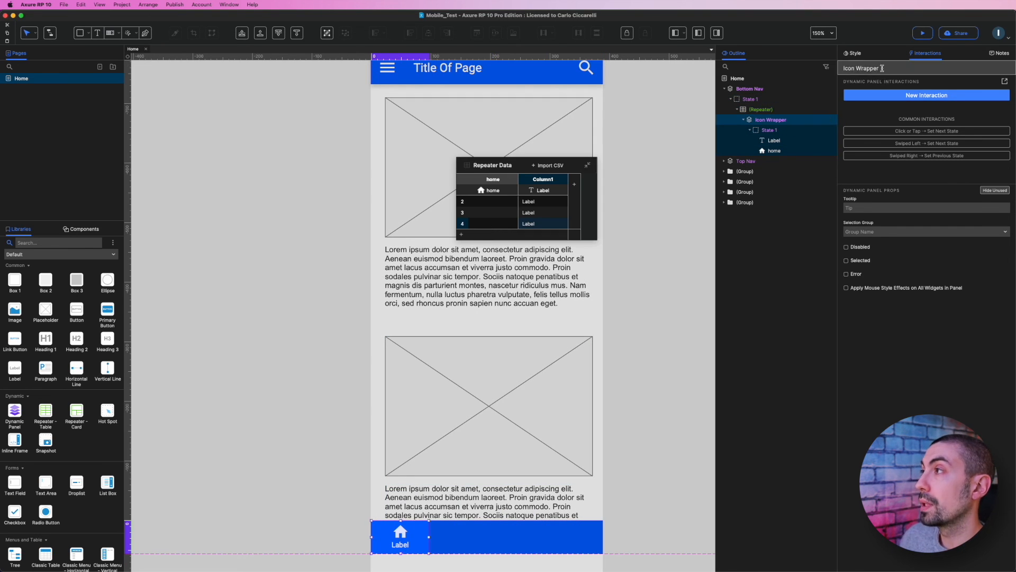
pyautogui.click(907, 99)
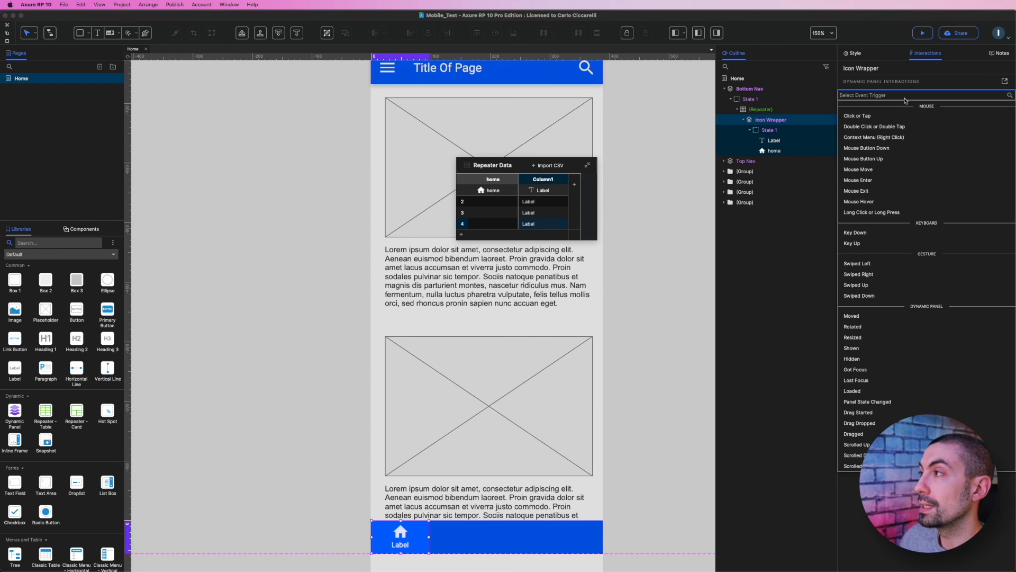
pyautogui.click(868, 122)
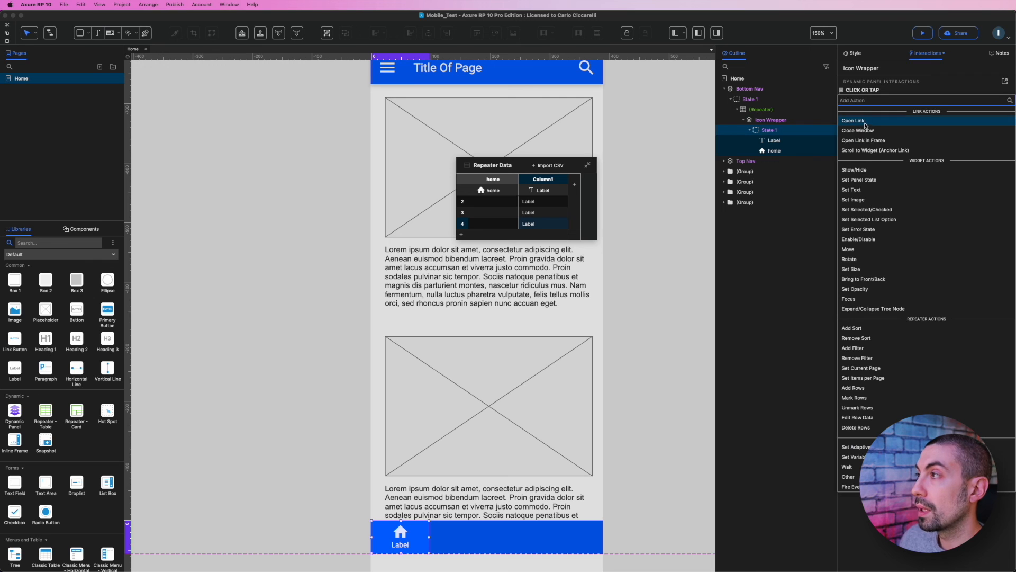
pyautogui.click(865, 211)
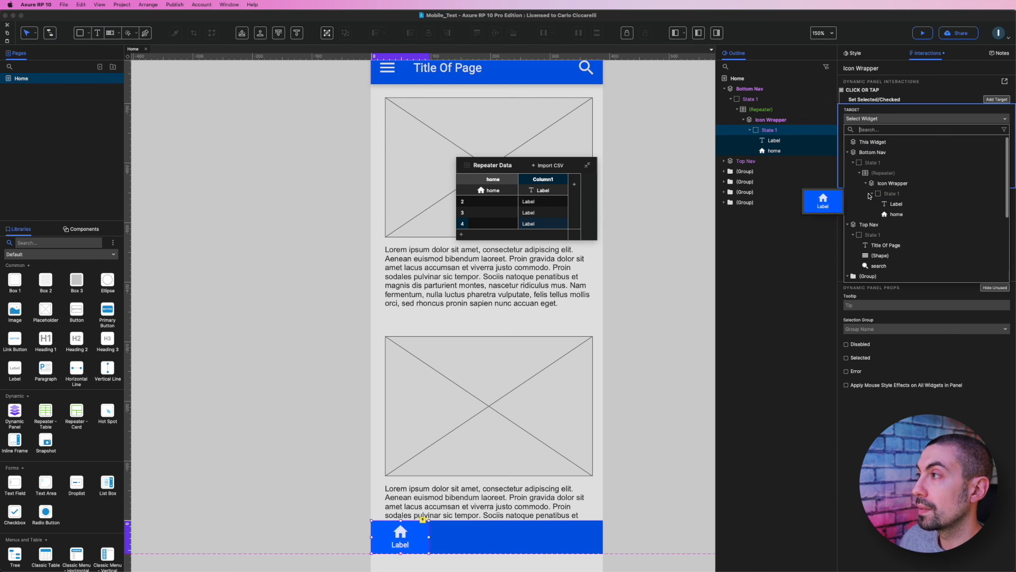
pyautogui.click(882, 141)
pyautogui.click(988, 185)
# Assign the Icon Wrapper to a selection group named Action and disable Isolate Selection Groups for its repeater.
pyautogui.click(778, 120)
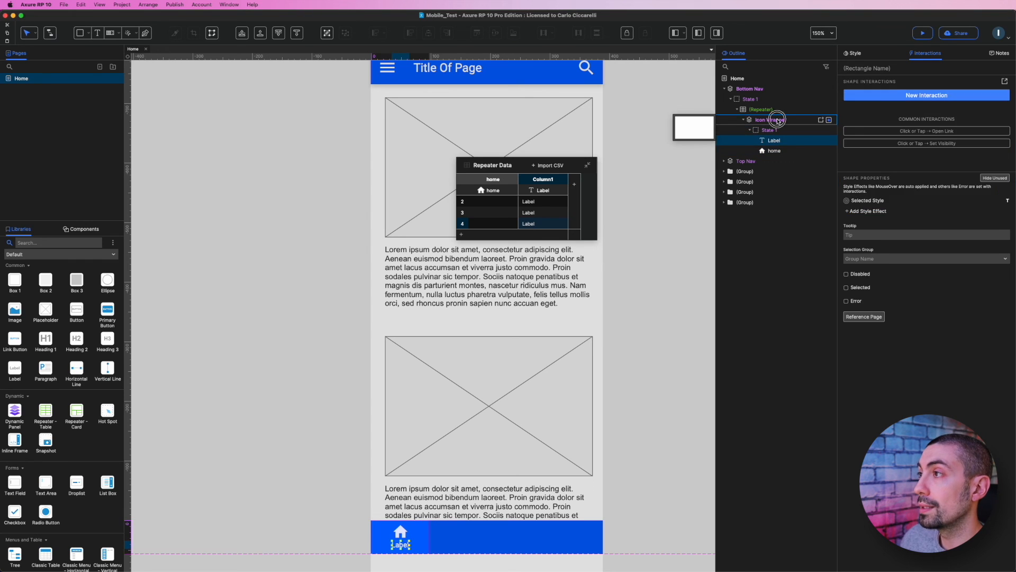
pyautogui.click(873, 254)
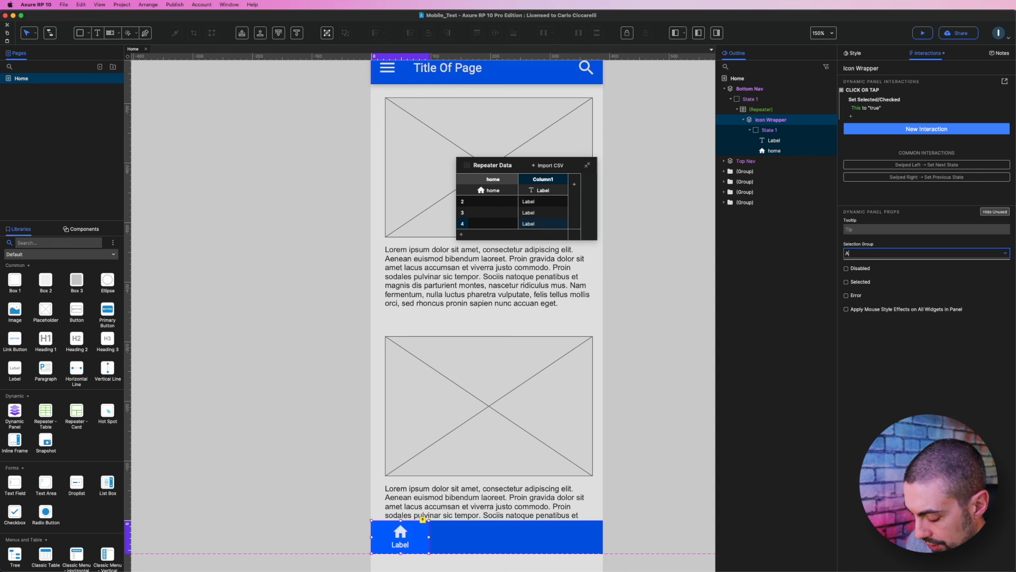
pyautogui.press('Return')
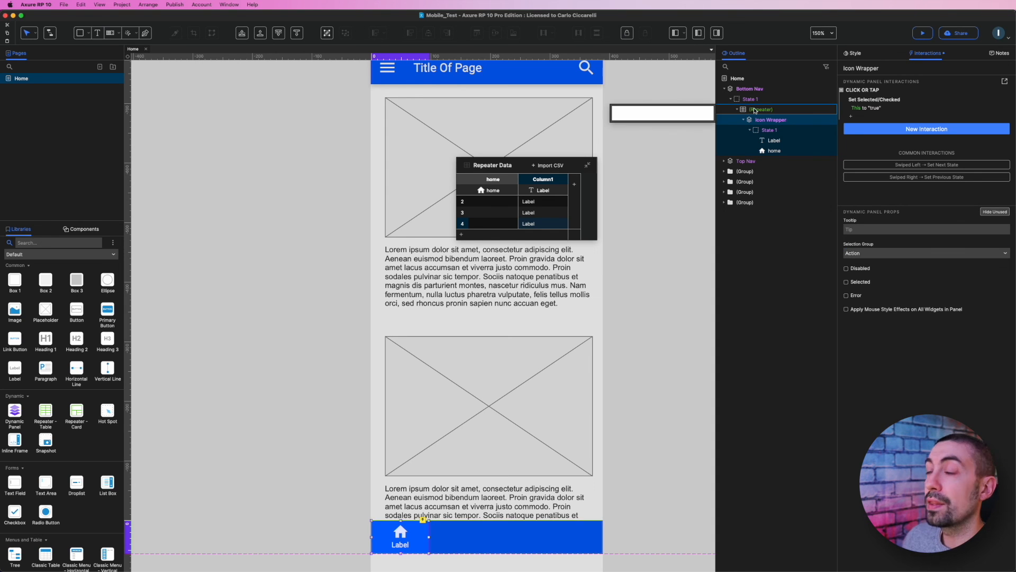
pyautogui.click(757, 110)
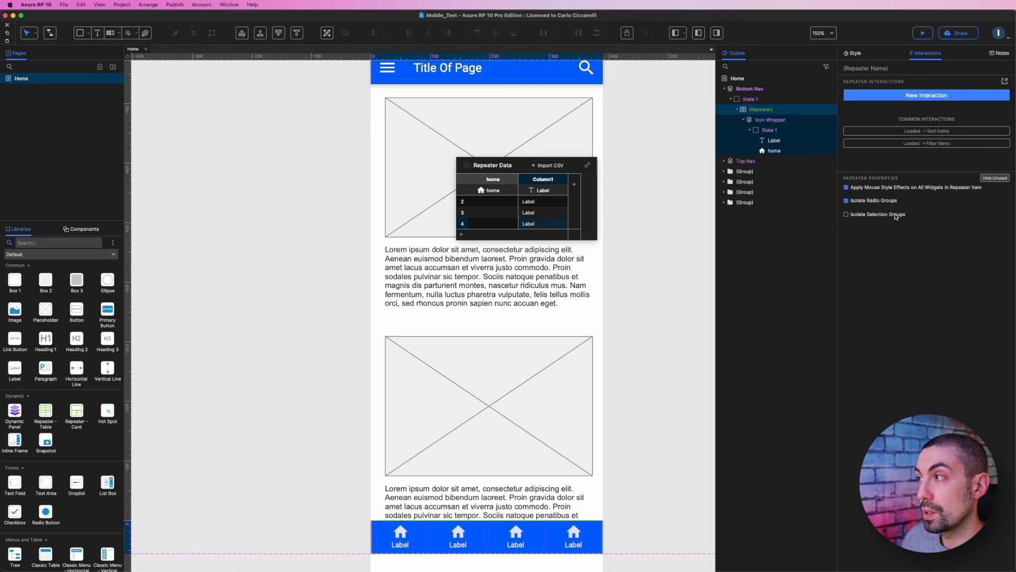
# Preview the page in the browser, scroll the content, and test selecting the first and second bottom navigation icons.
pyautogui.click(925, 34)
pyautogui.scroll(-1, 579, 375)
pyautogui.scroll(-1, 579, 375)
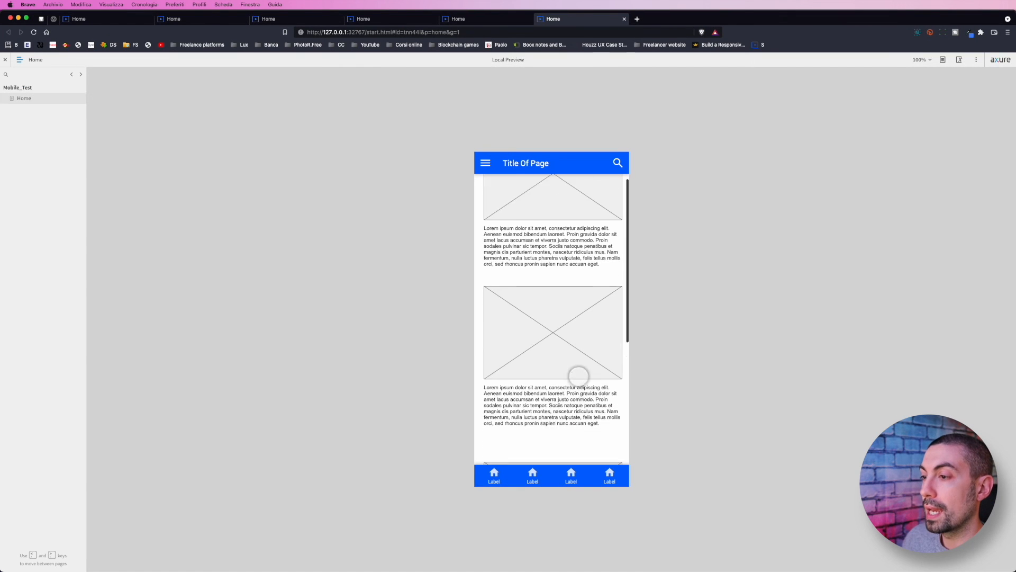
pyautogui.click(492, 476)
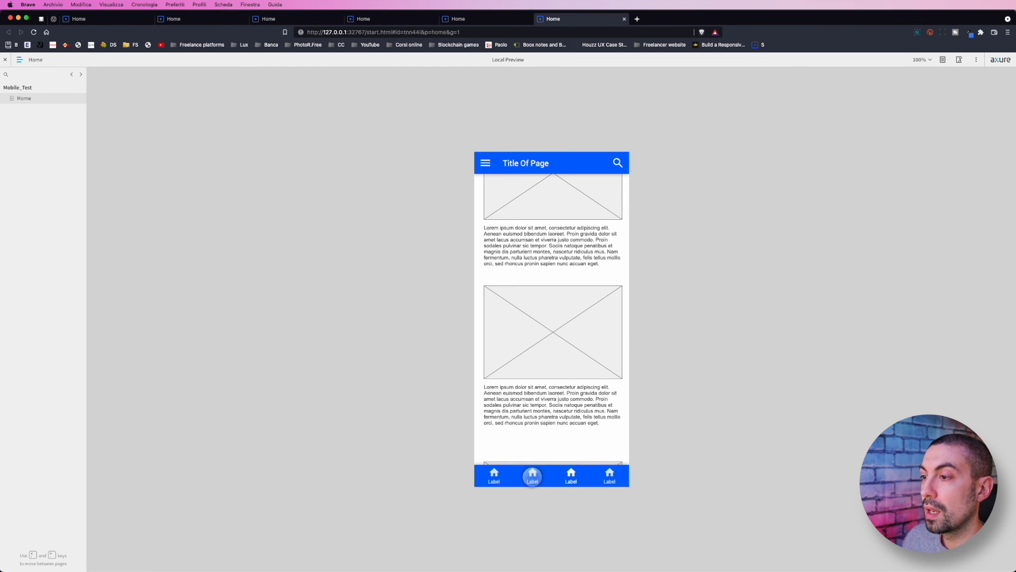
pyautogui.click(492, 475)
pyautogui.click(534, 477)
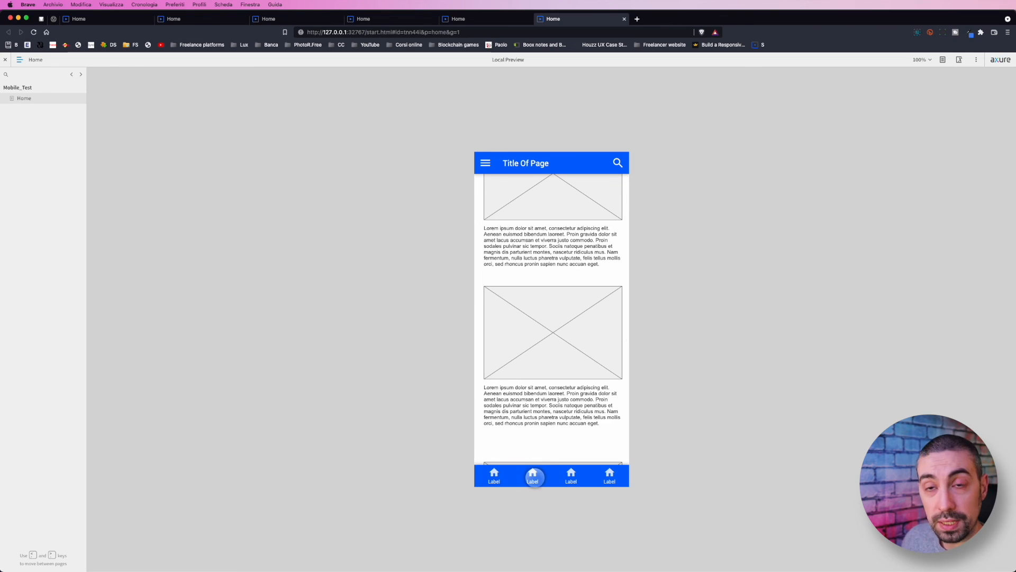